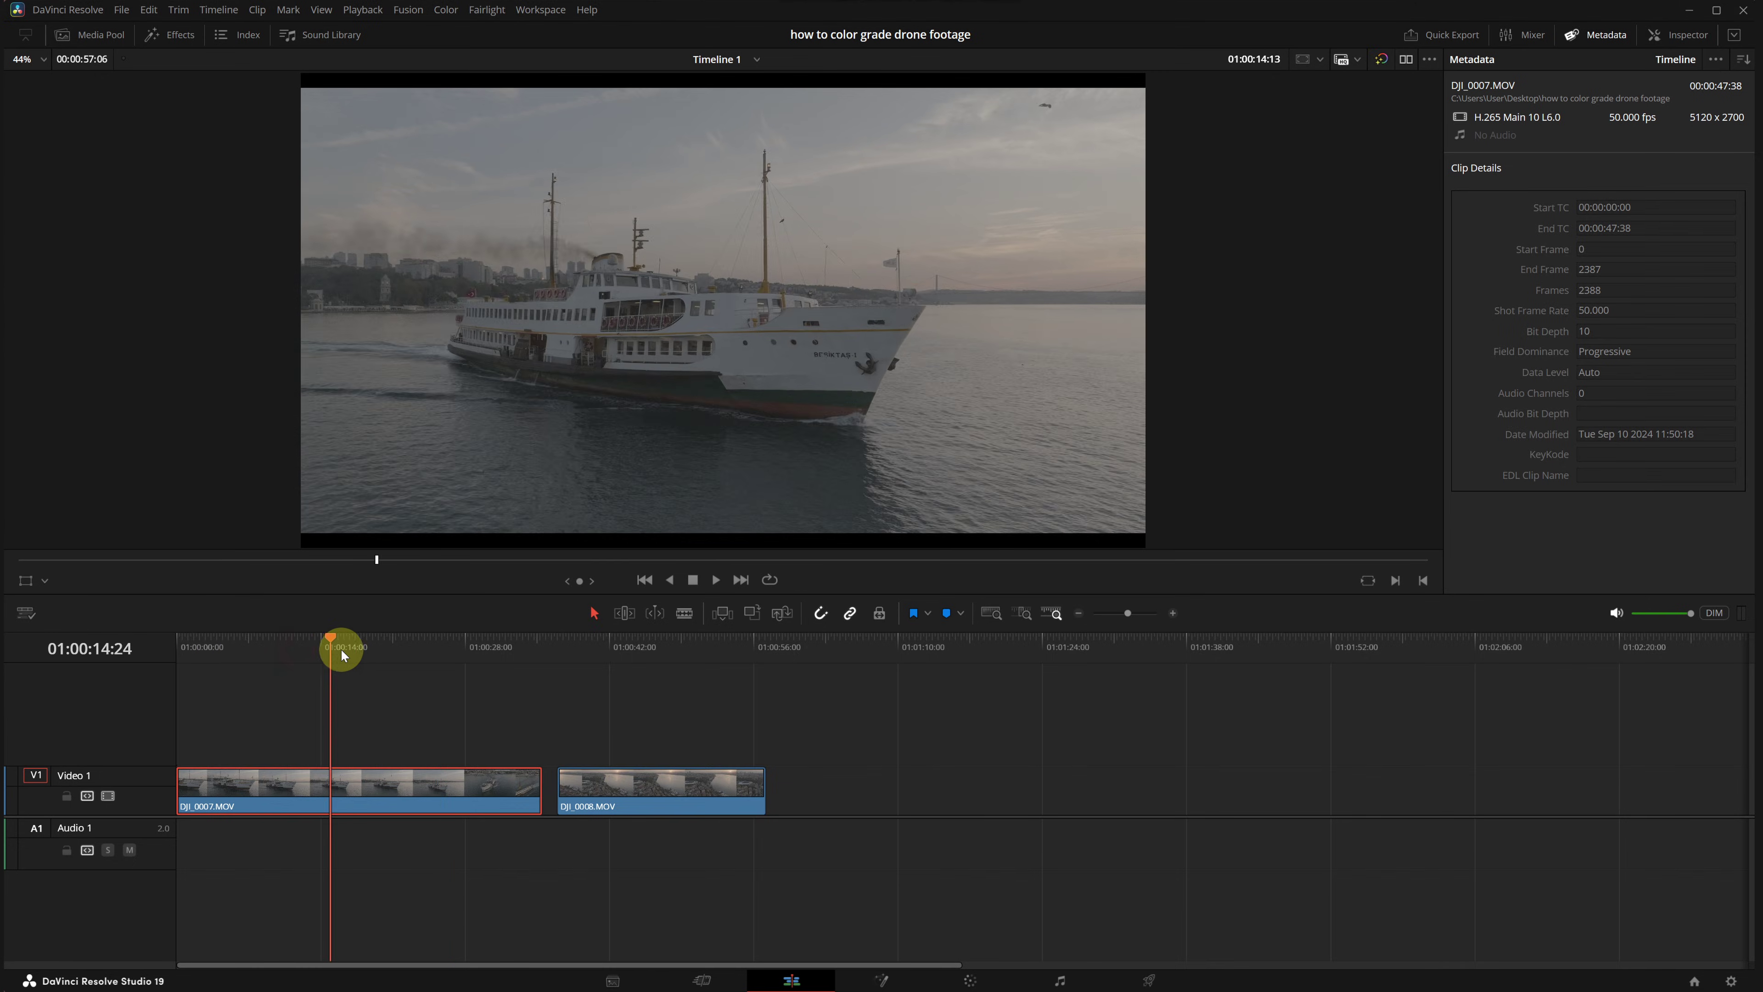
Step: Preview clip DJI_0008, then park the playhead back on the ferry frame at 01:00:20:04
{"action": "mouse_move", "coordinate": [639, 640]}
{"action": "left_mouse_down"}
{"action": "mouse_move", "coordinate": [667, 638]}
{"action": "mouse_move", "coordinate": [609, 651]}
{"action": "left_mouse_up"}
{"action": "left_click_drag", "start_coordinate": [365, 651], "coordinate": [385, 652]}
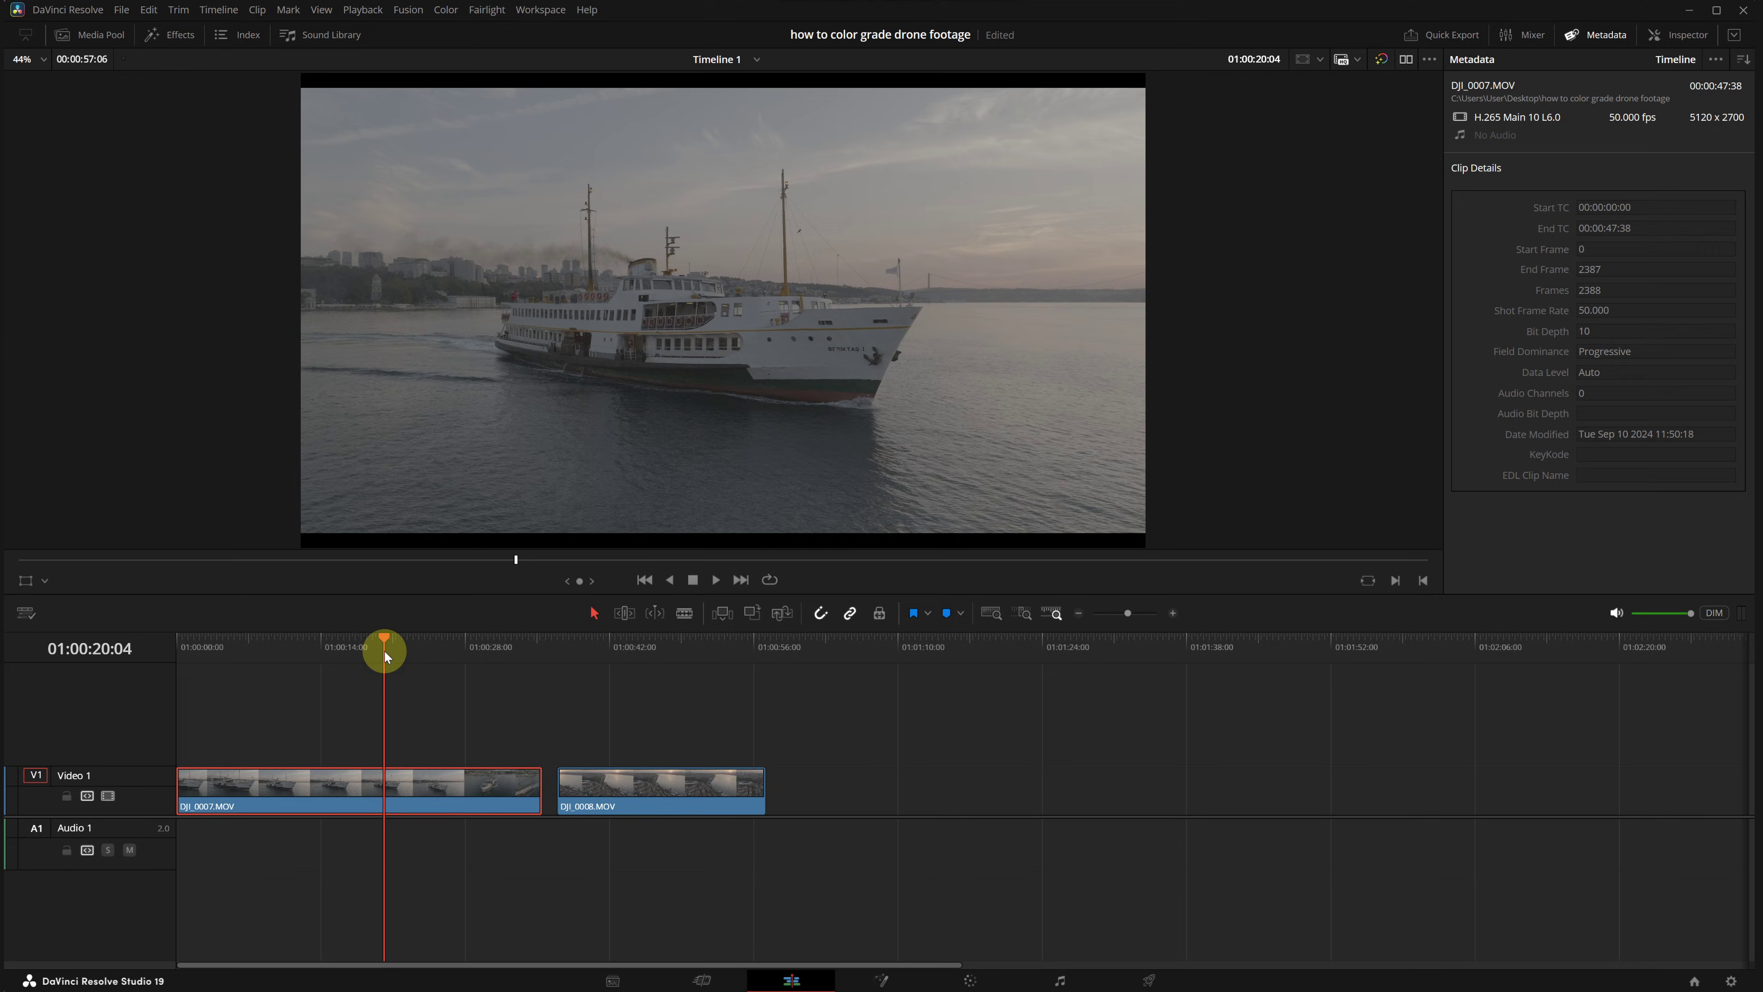
Step: On the Color page, keep DaVinci YRGB colour science and open the LUT folder from Color Management
{"action": "left_click", "coordinate": [970, 979]}
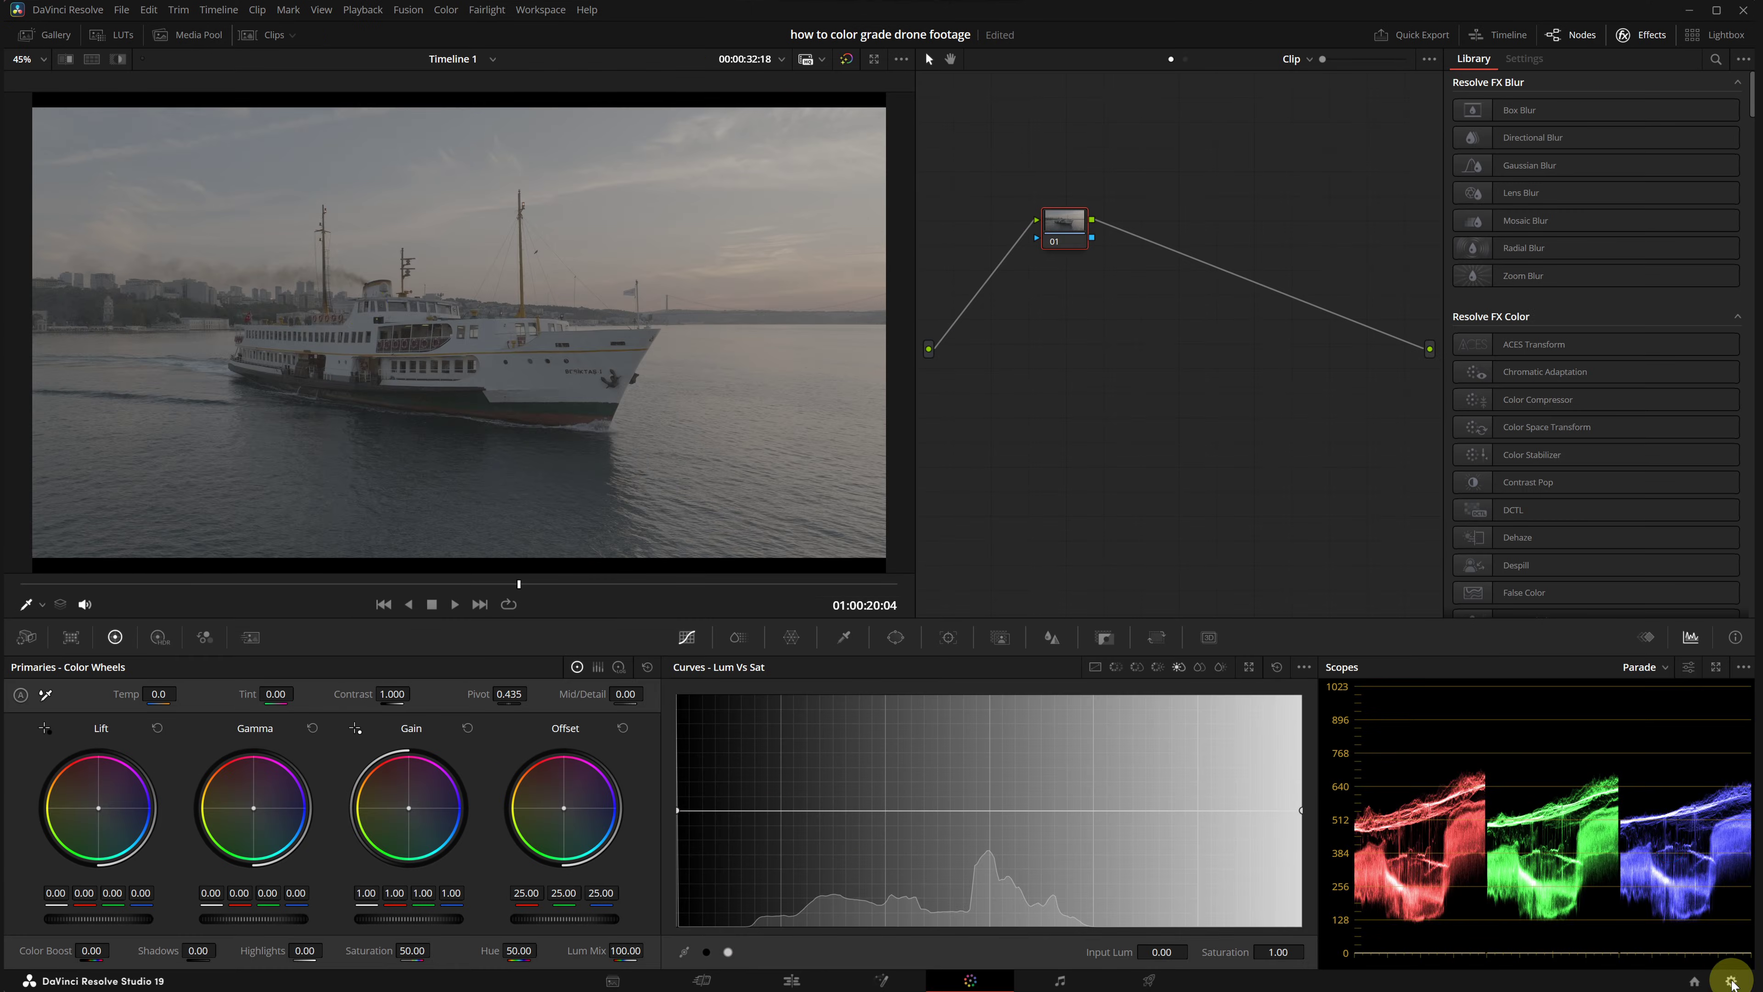
{"action": "left_click", "coordinate": [1730, 981]}
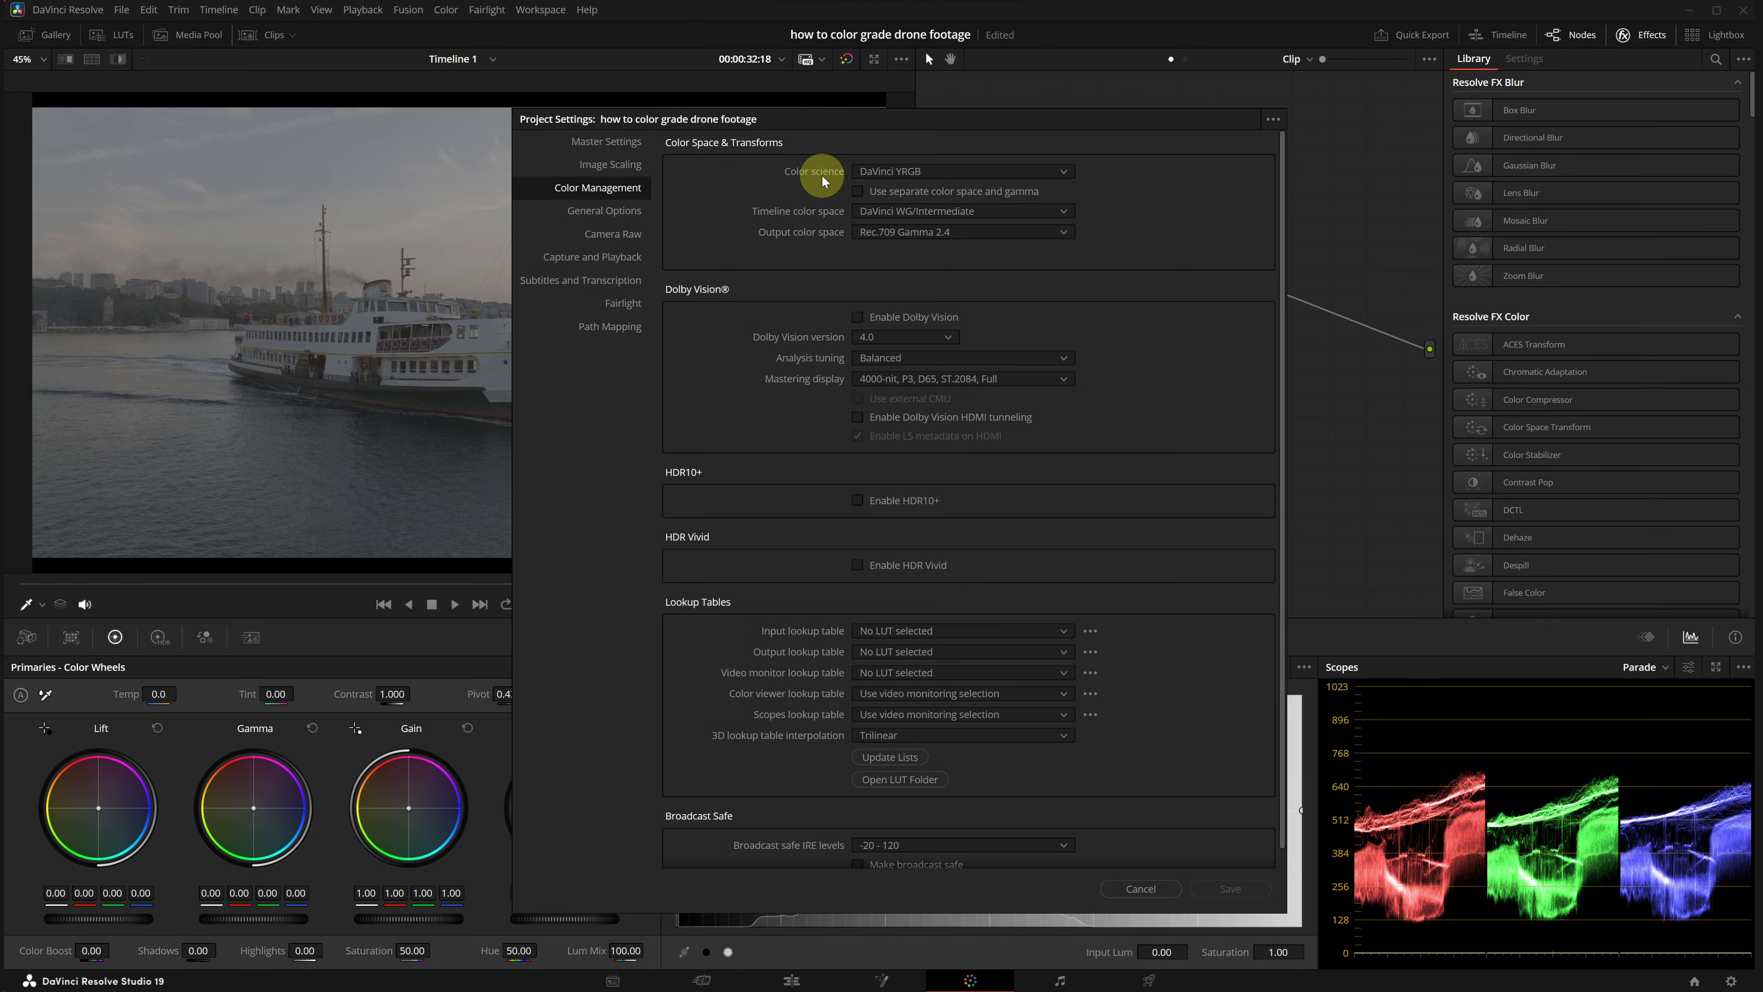
{"action": "left_click", "coordinate": [945, 173]}
{"action": "left_click", "coordinate": [942, 186]}
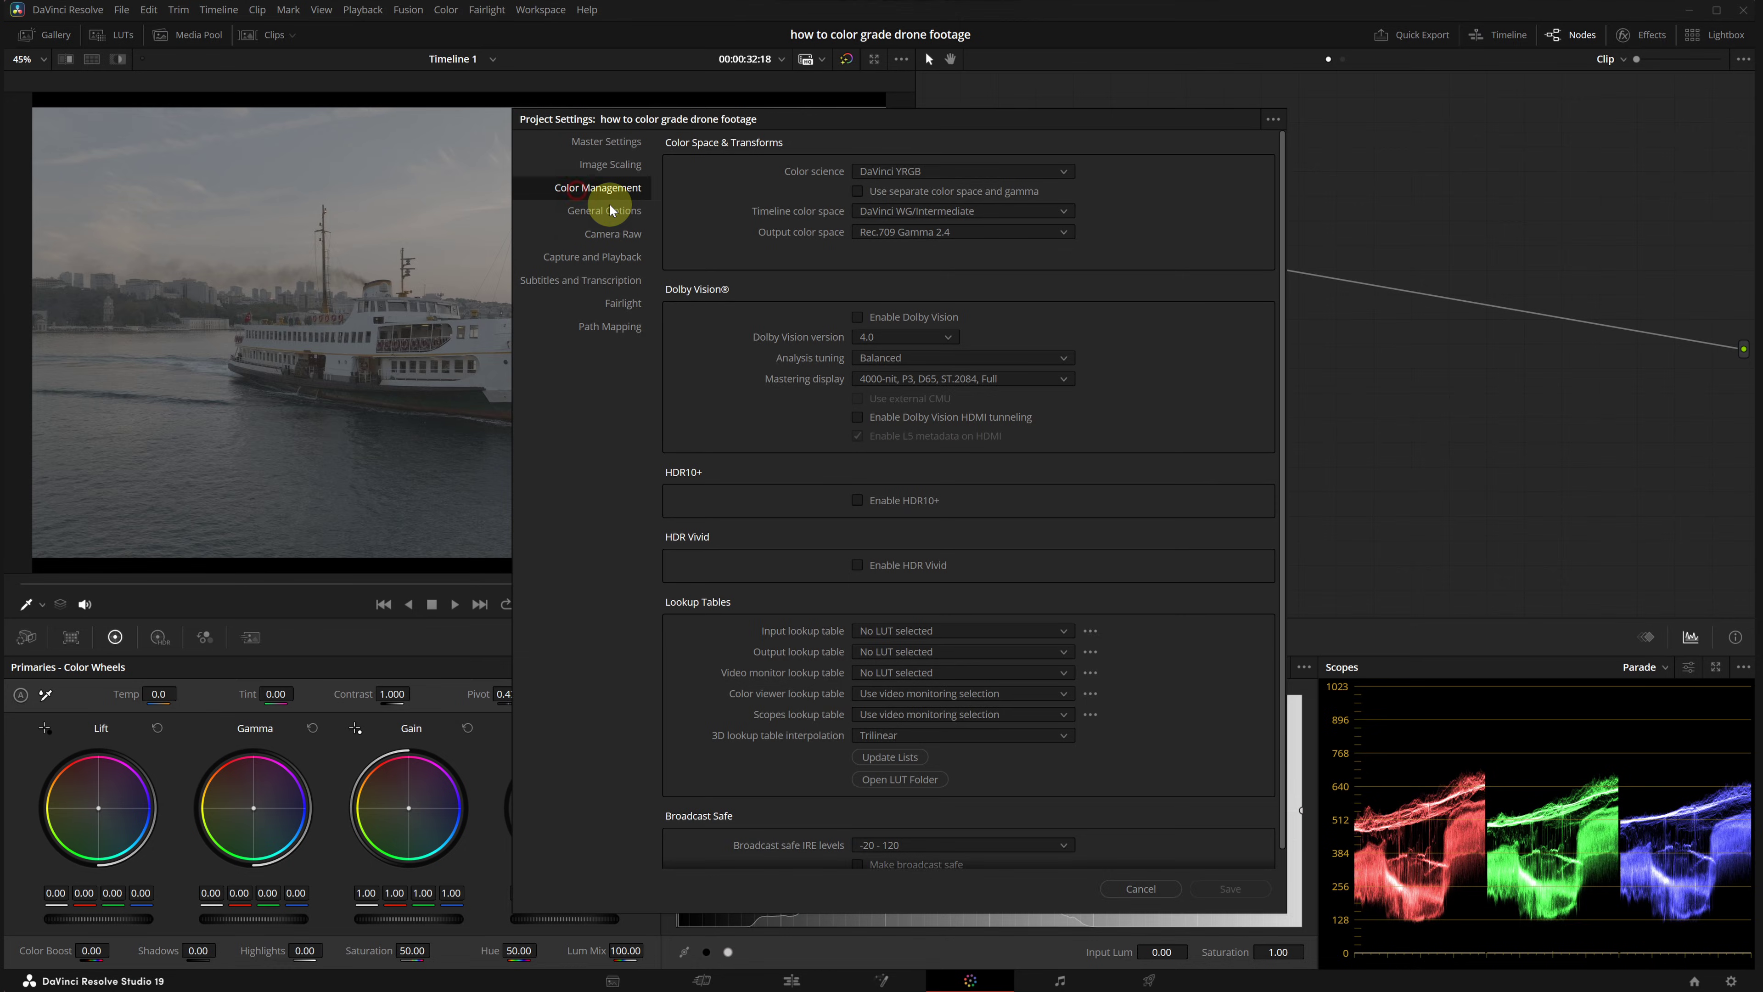
{"action": "scroll", "coordinate": [812, 689], "scroll_direction": "down", "scroll_amount": 1}
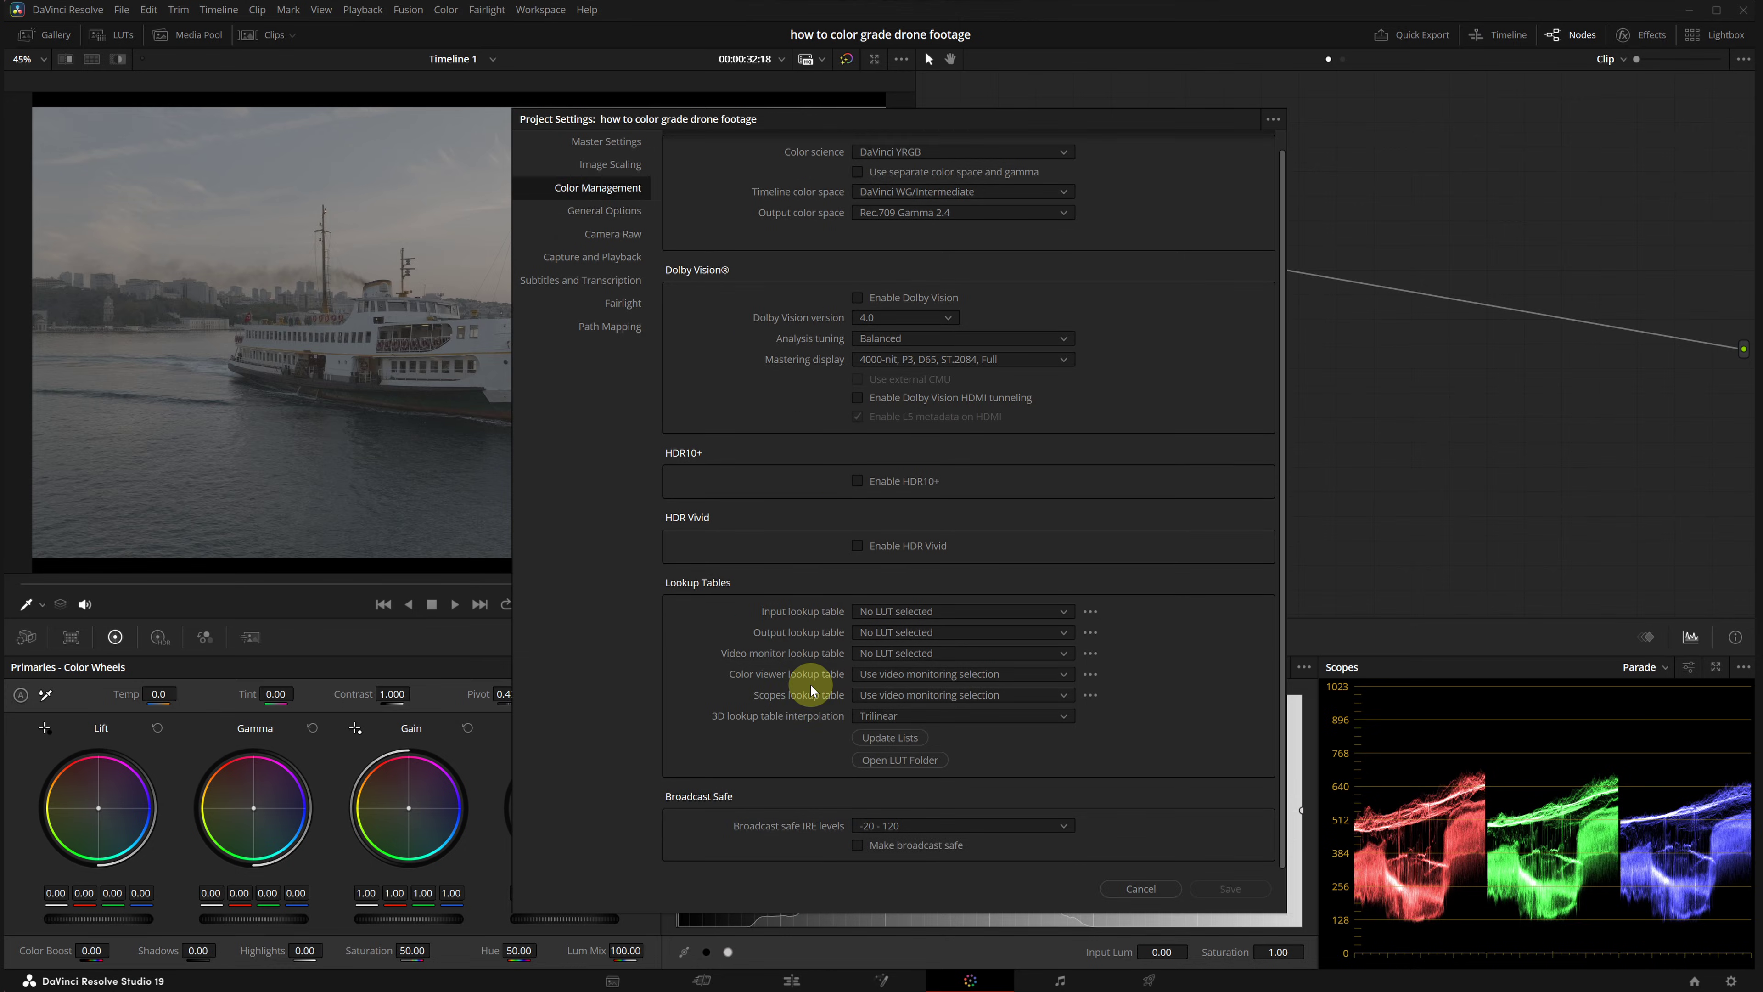
{"action": "left_click", "coordinate": [882, 764]}
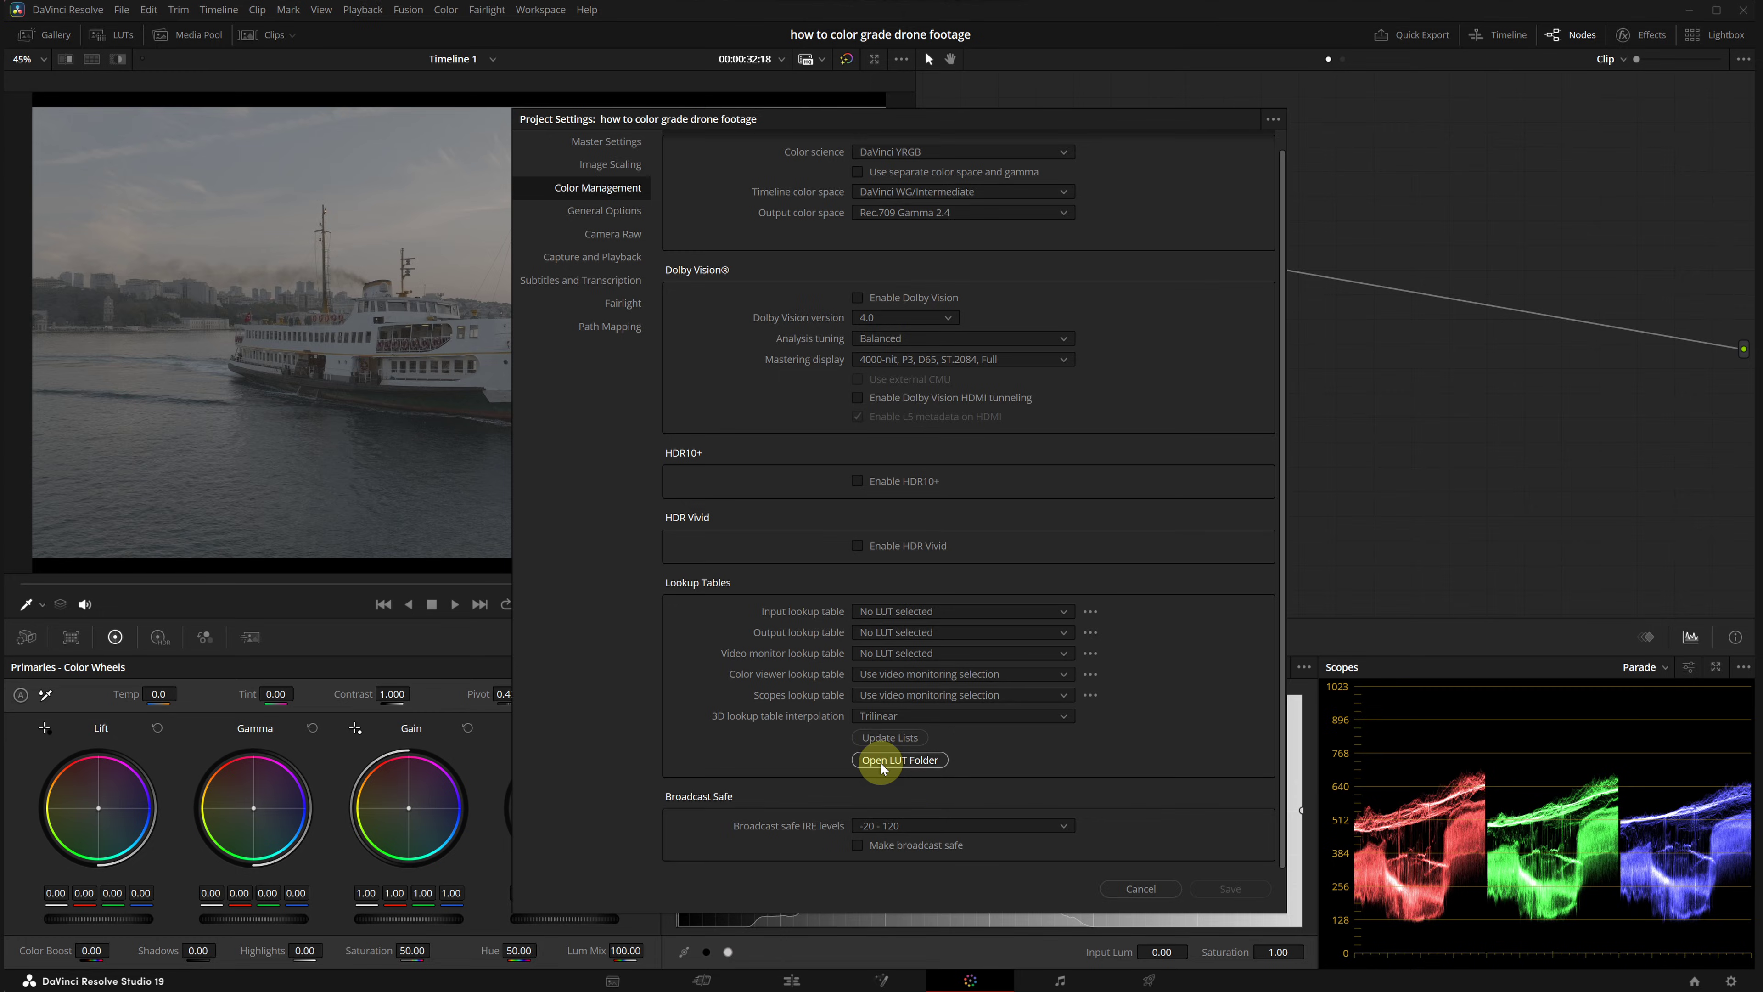
Step: Copy the Mavic 3 D-Log M and D-Log to Rec.709 V1 .cube files into the DJI folder
{"action": "left_click_drag", "start_coordinate": [755, 207], "coordinate": [736, 73]}
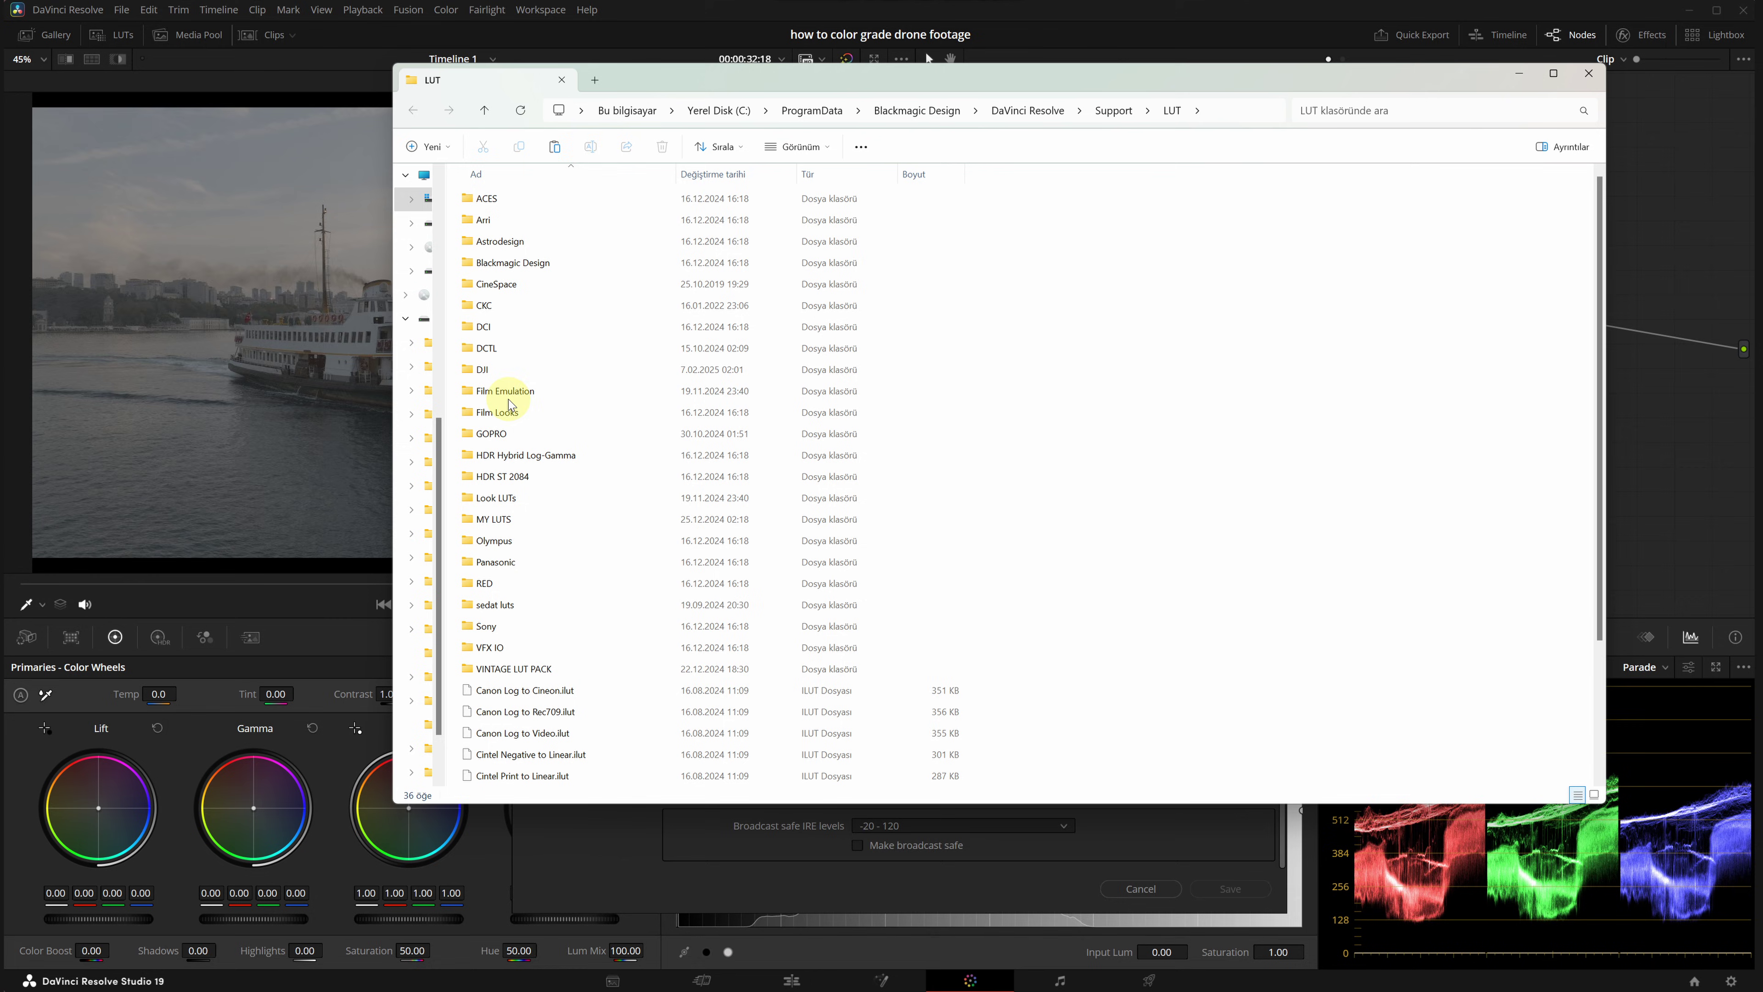
{"action": "double_click", "coordinate": [480, 370]}
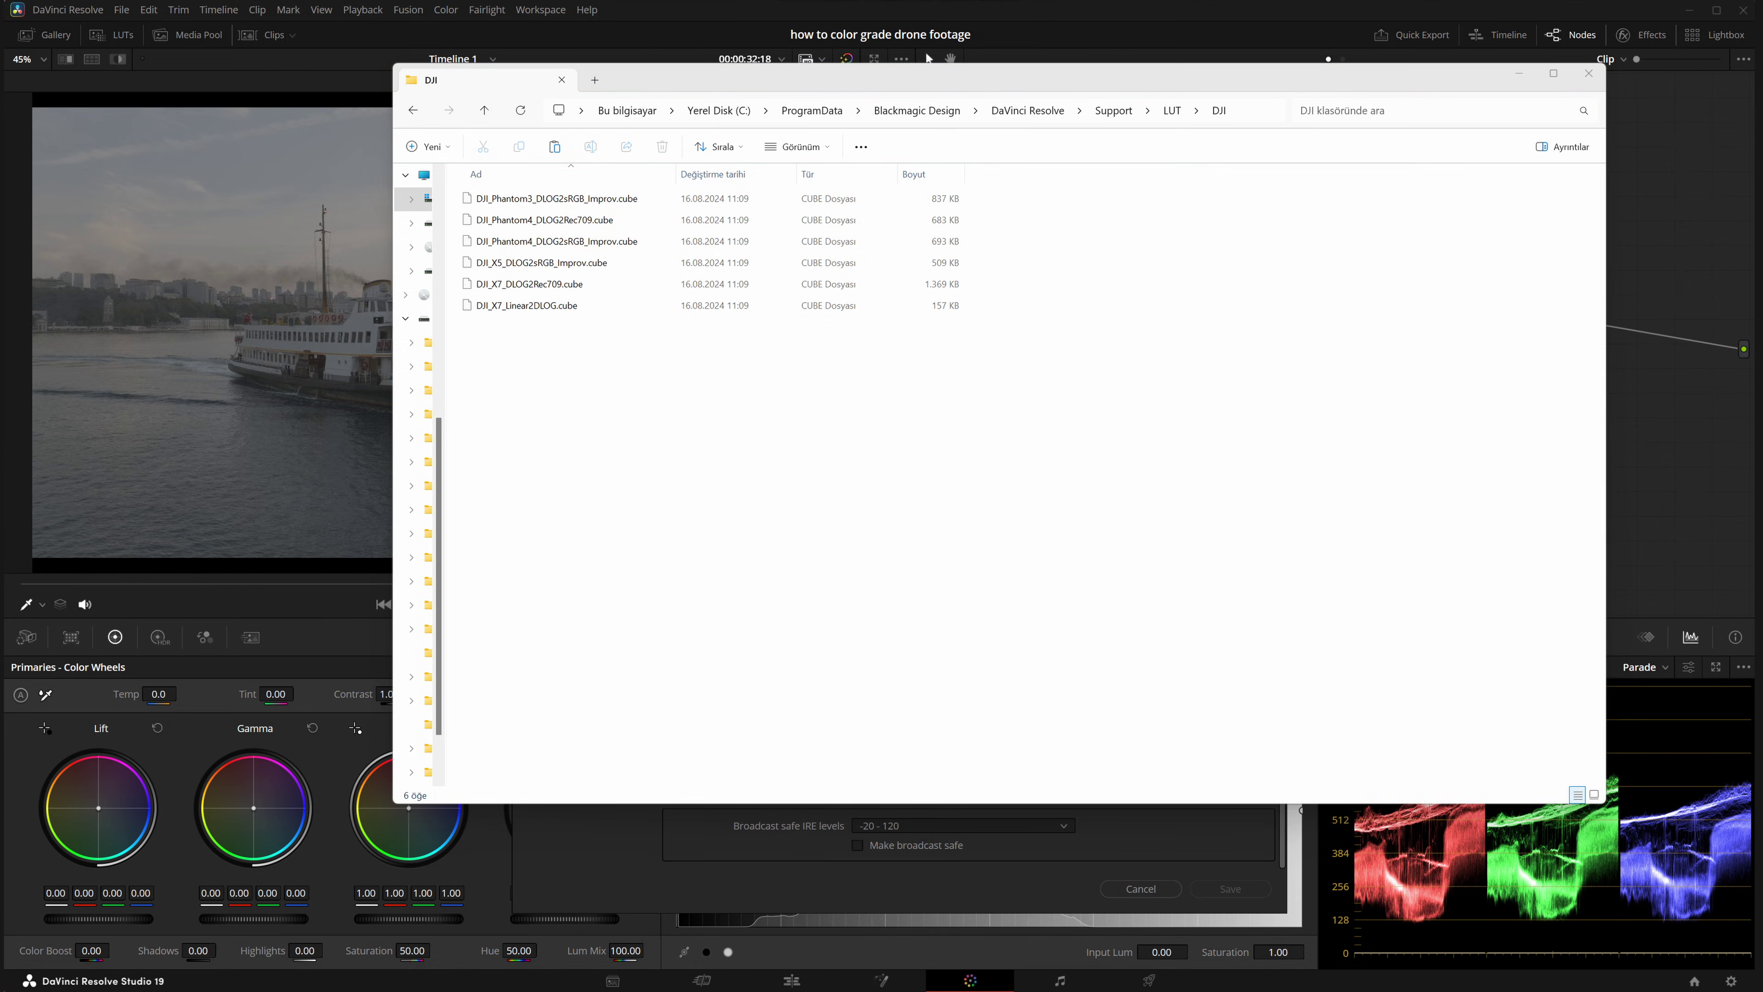
{"action": "left_click_drag", "start_coordinate": [550, 497], "coordinate": [568, 484]}
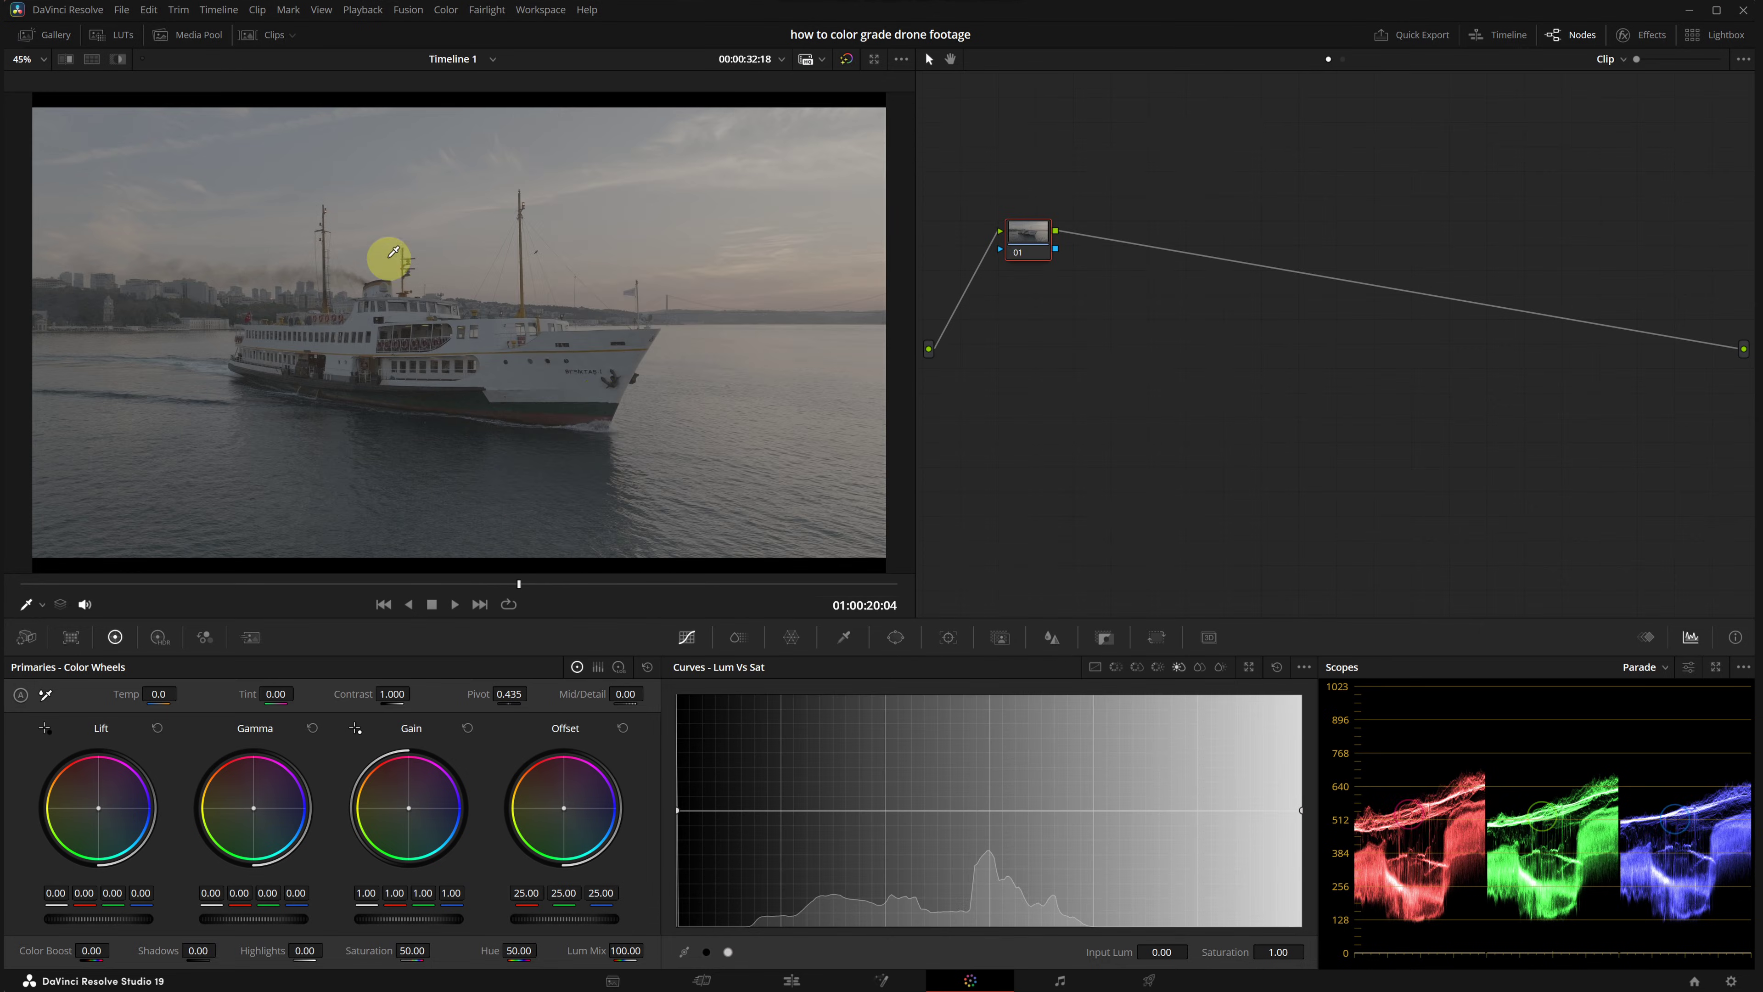
Step: Refresh the DJI LUT collection and apply the Mavic Rec.709 LUT to node 01
{"action": "left_click", "coordinate": [111, 38]}
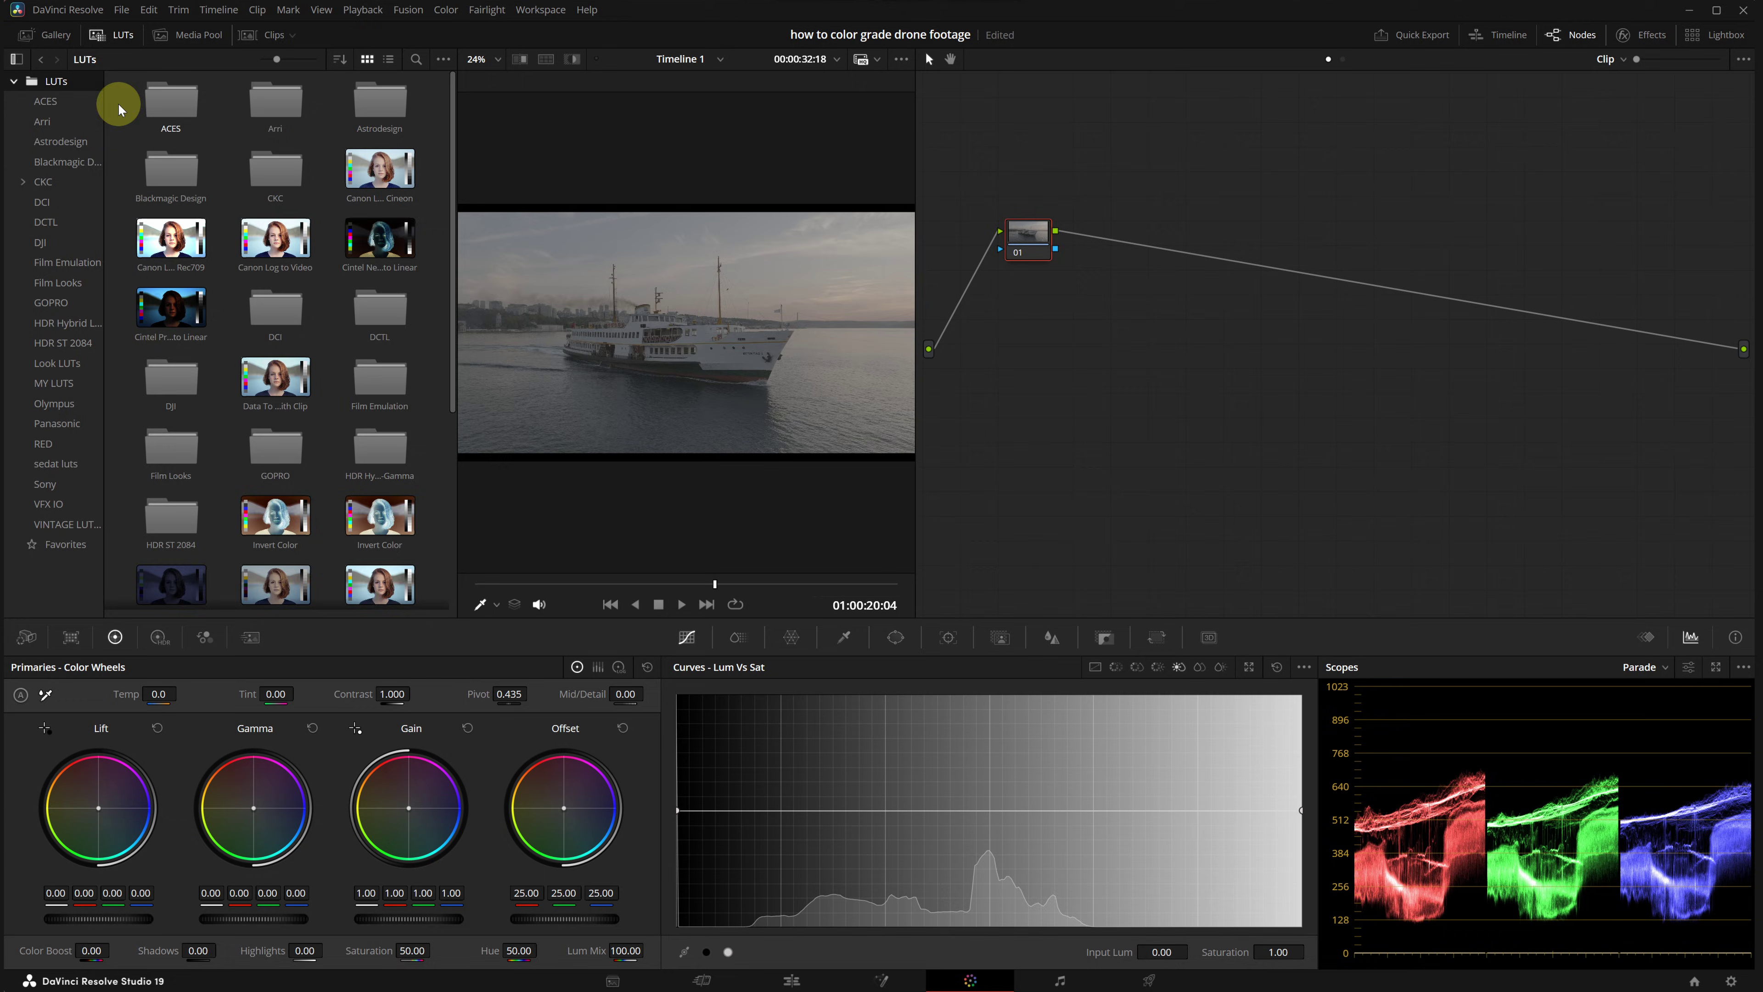
{"action": "left_click", "coordinate": [42, 242]}
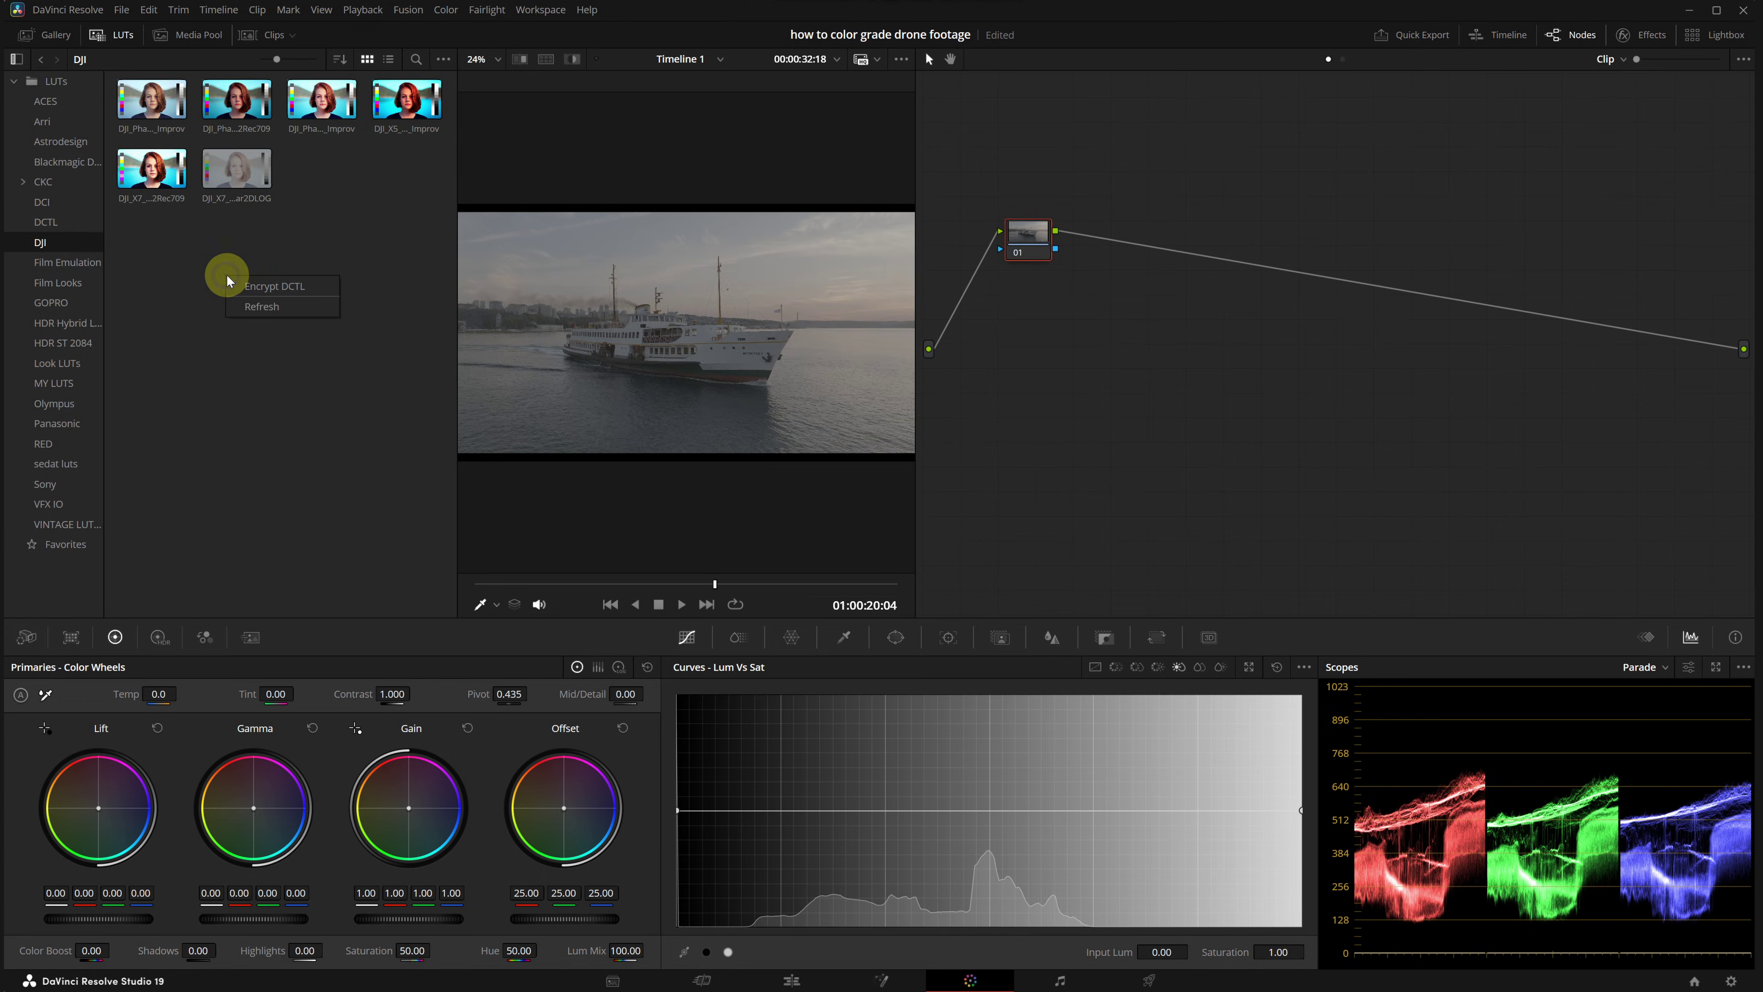
{"action": "left_click", "coordinate": [260, 308]}
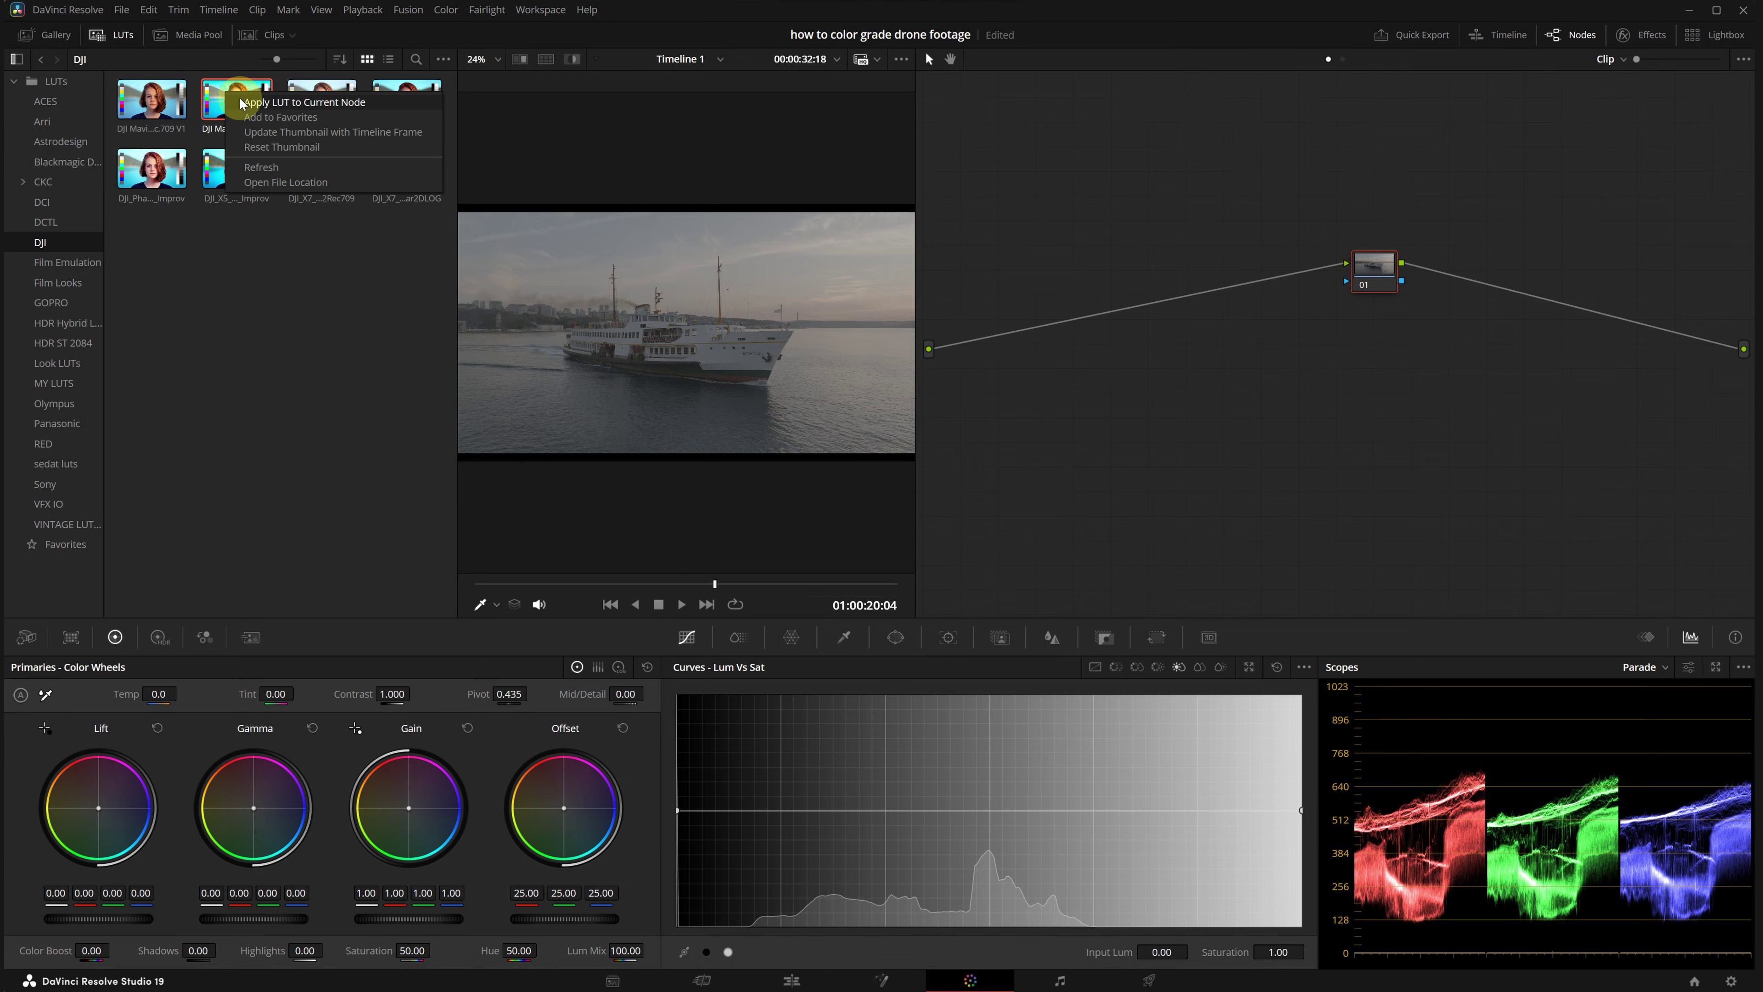
{"action": "left_click_drag", "start_coordinate": [227, 97], "coordinate": [1362, 290]}
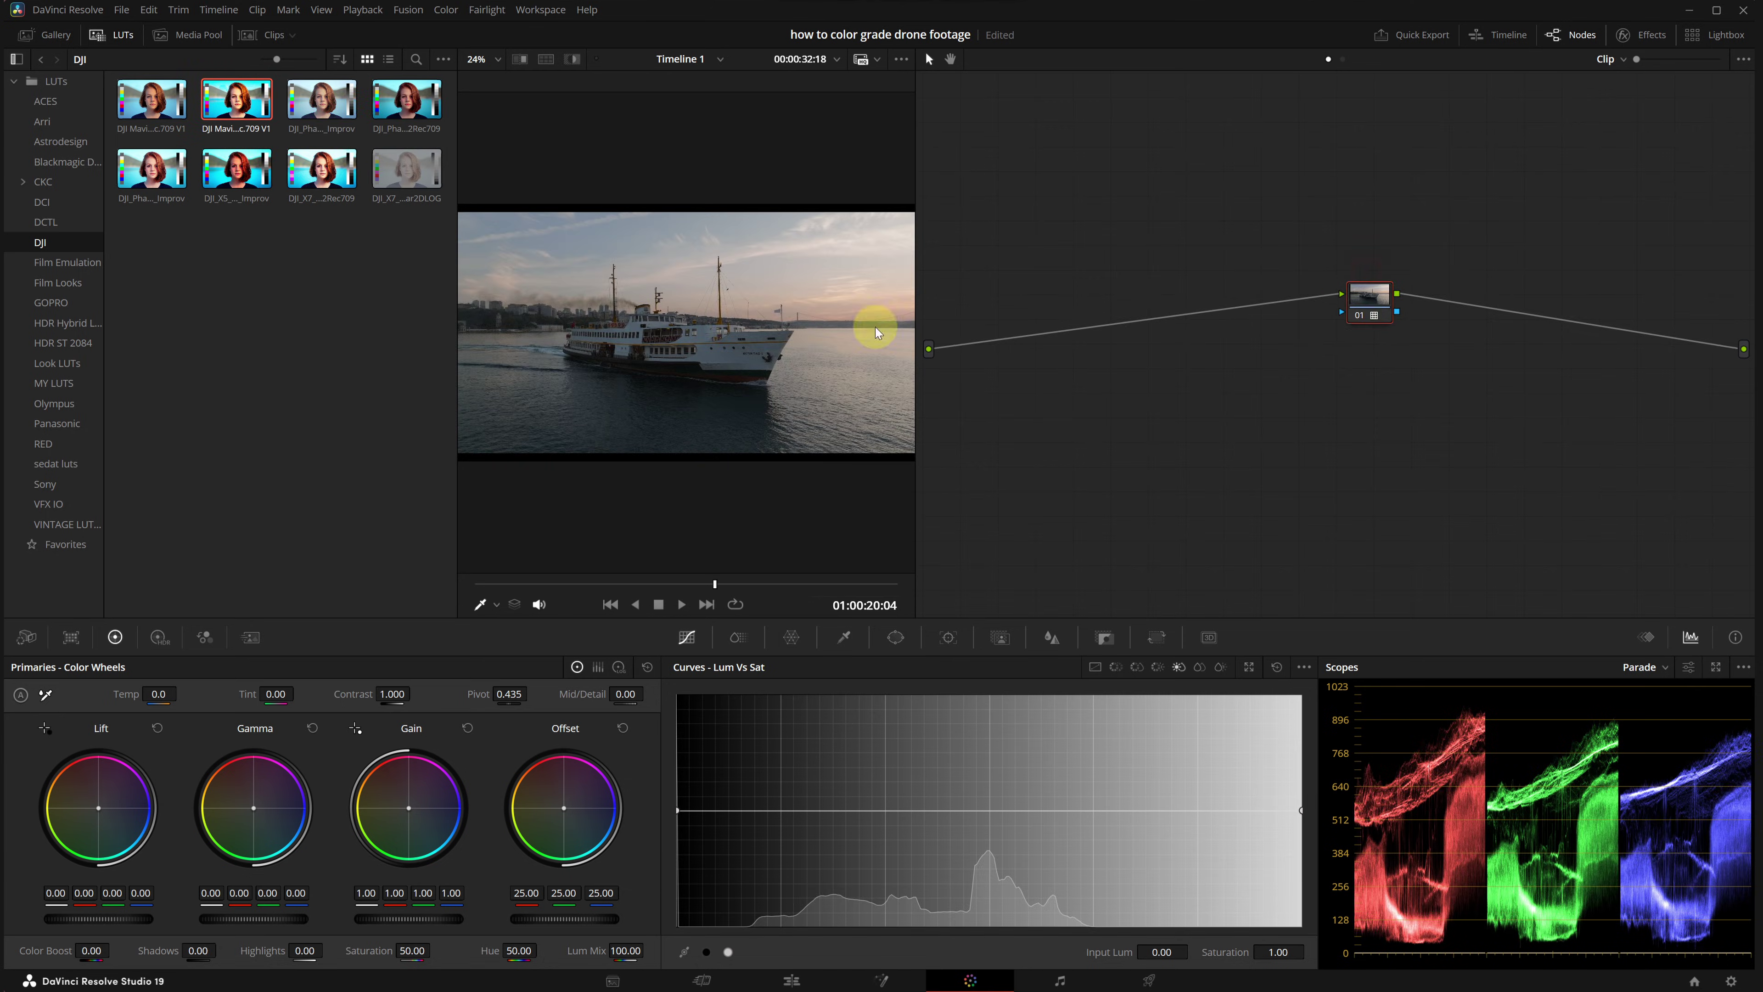
{"action": "right_click", "coordinate": [138, 132]}
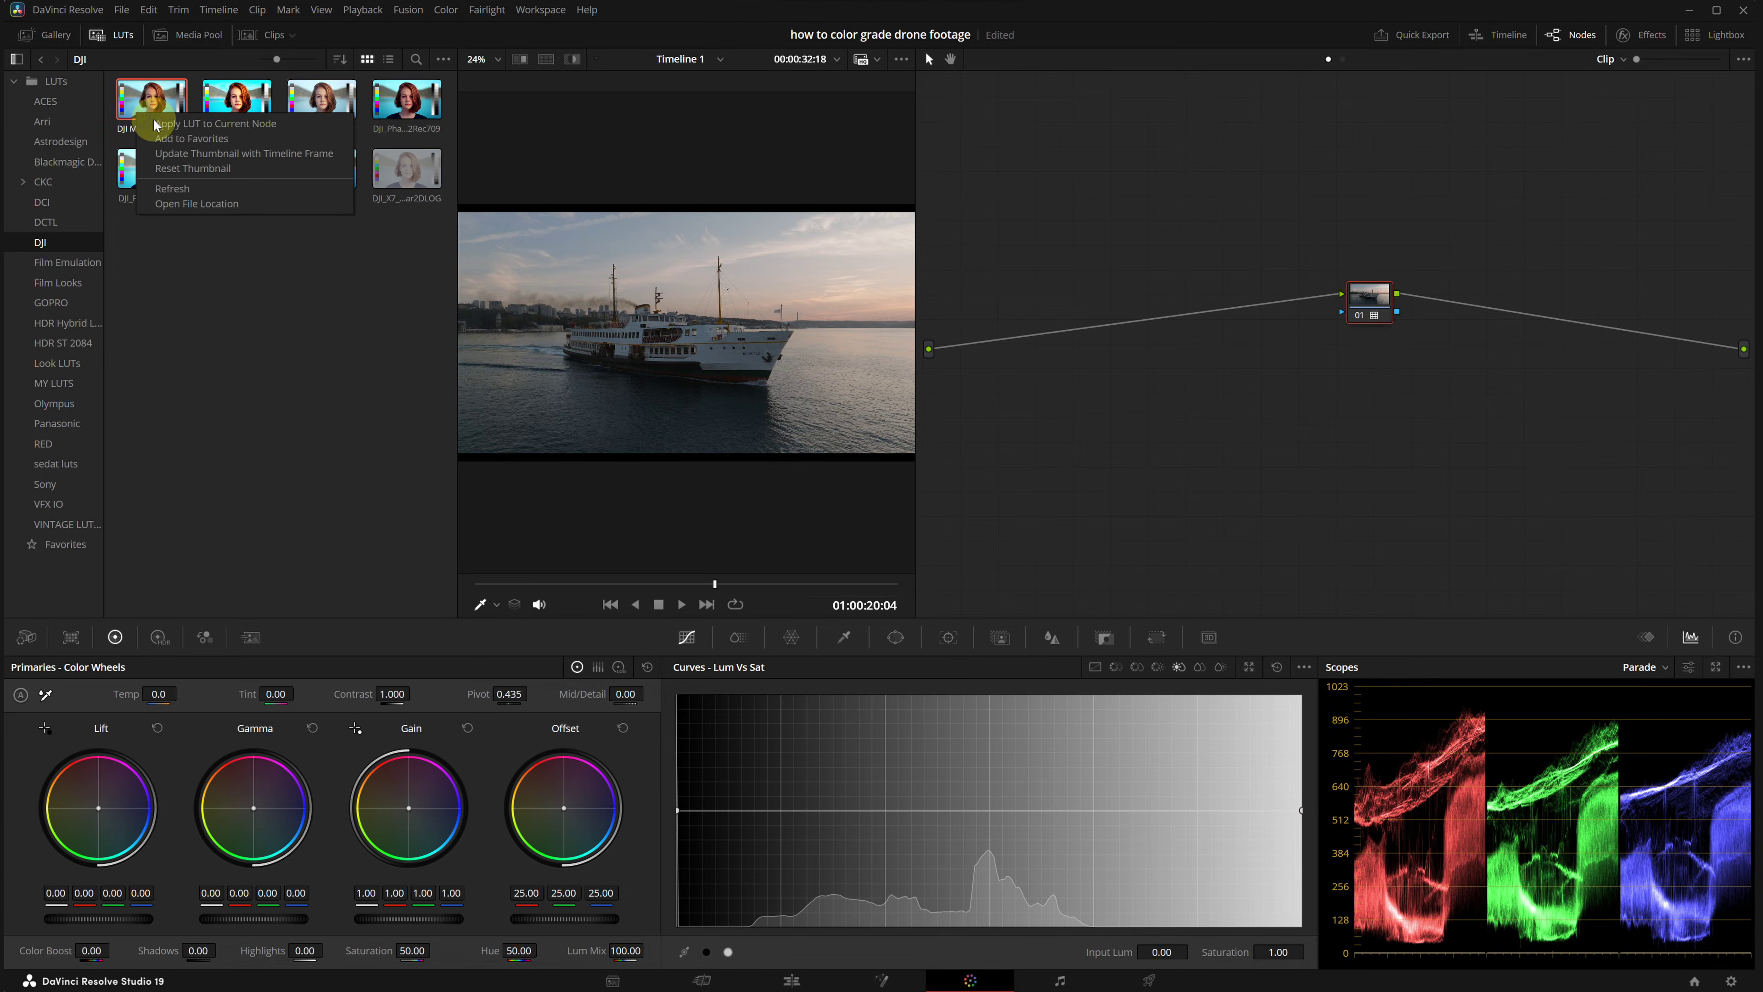
{"action": "left_click", "coordinate": [163, 132]}
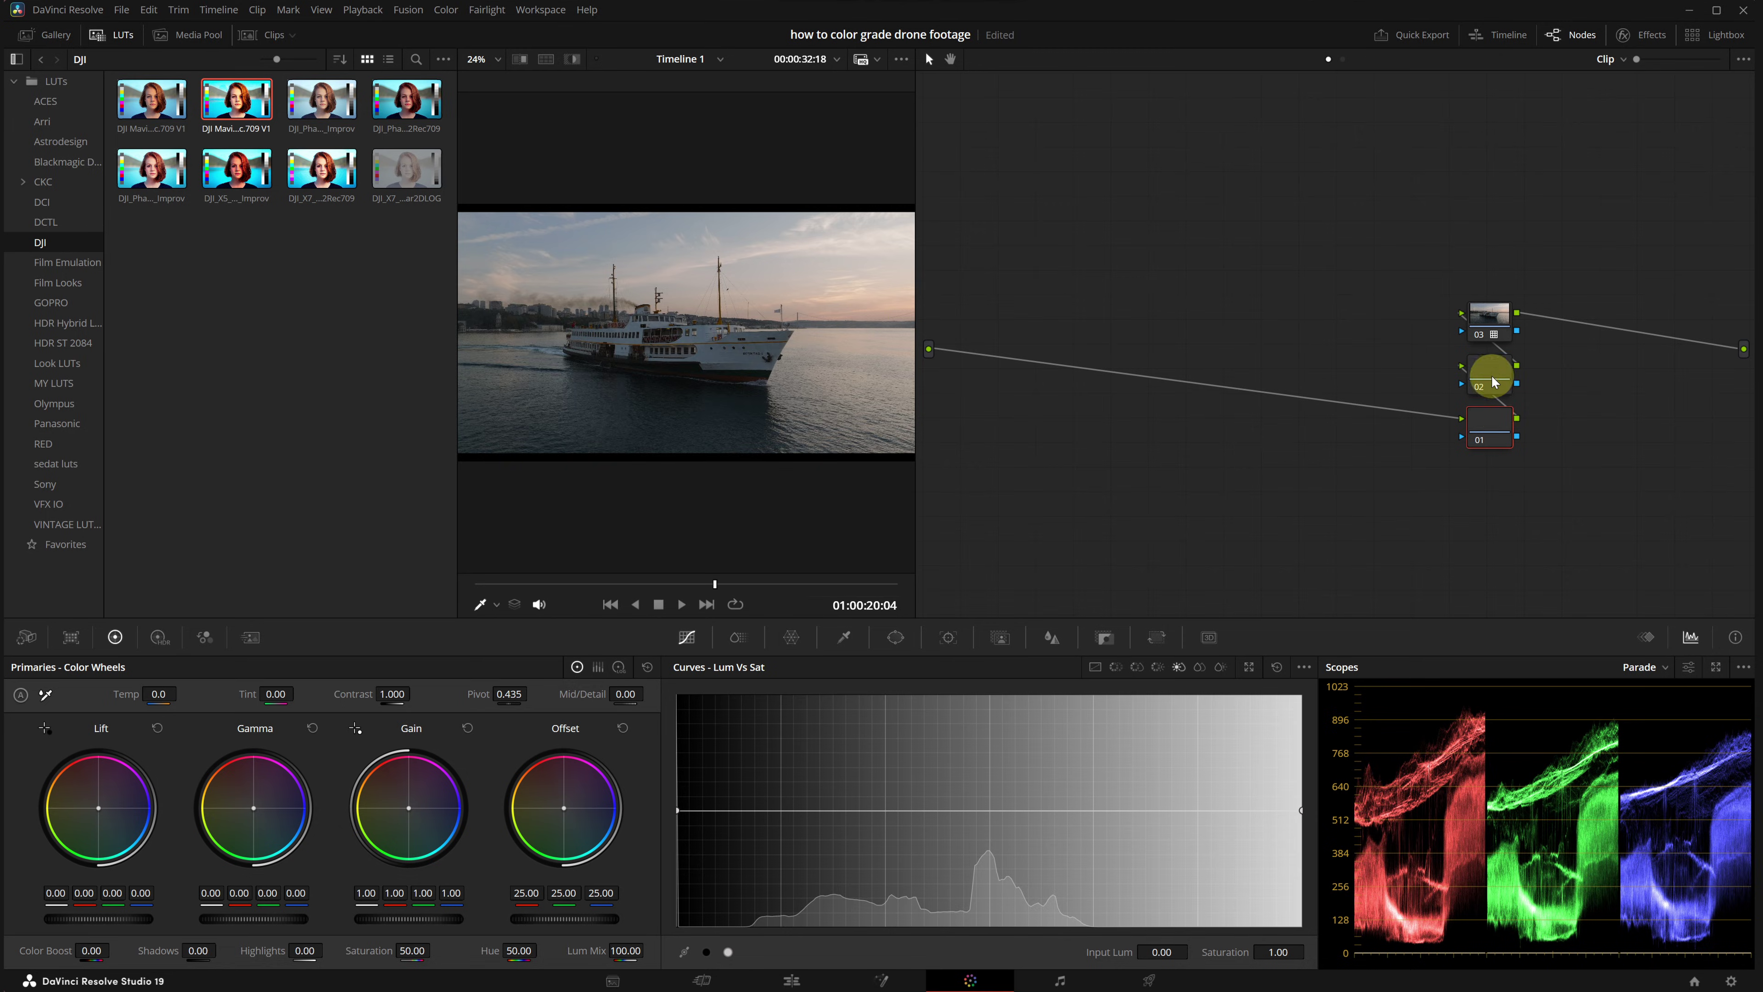
Step: Rearrange the new serial nodes in the node graph ahead of the LUT node
{"action": "left_click_drag", "start_coordinate": [1489, 382], "coordinate": [1086, 346]}
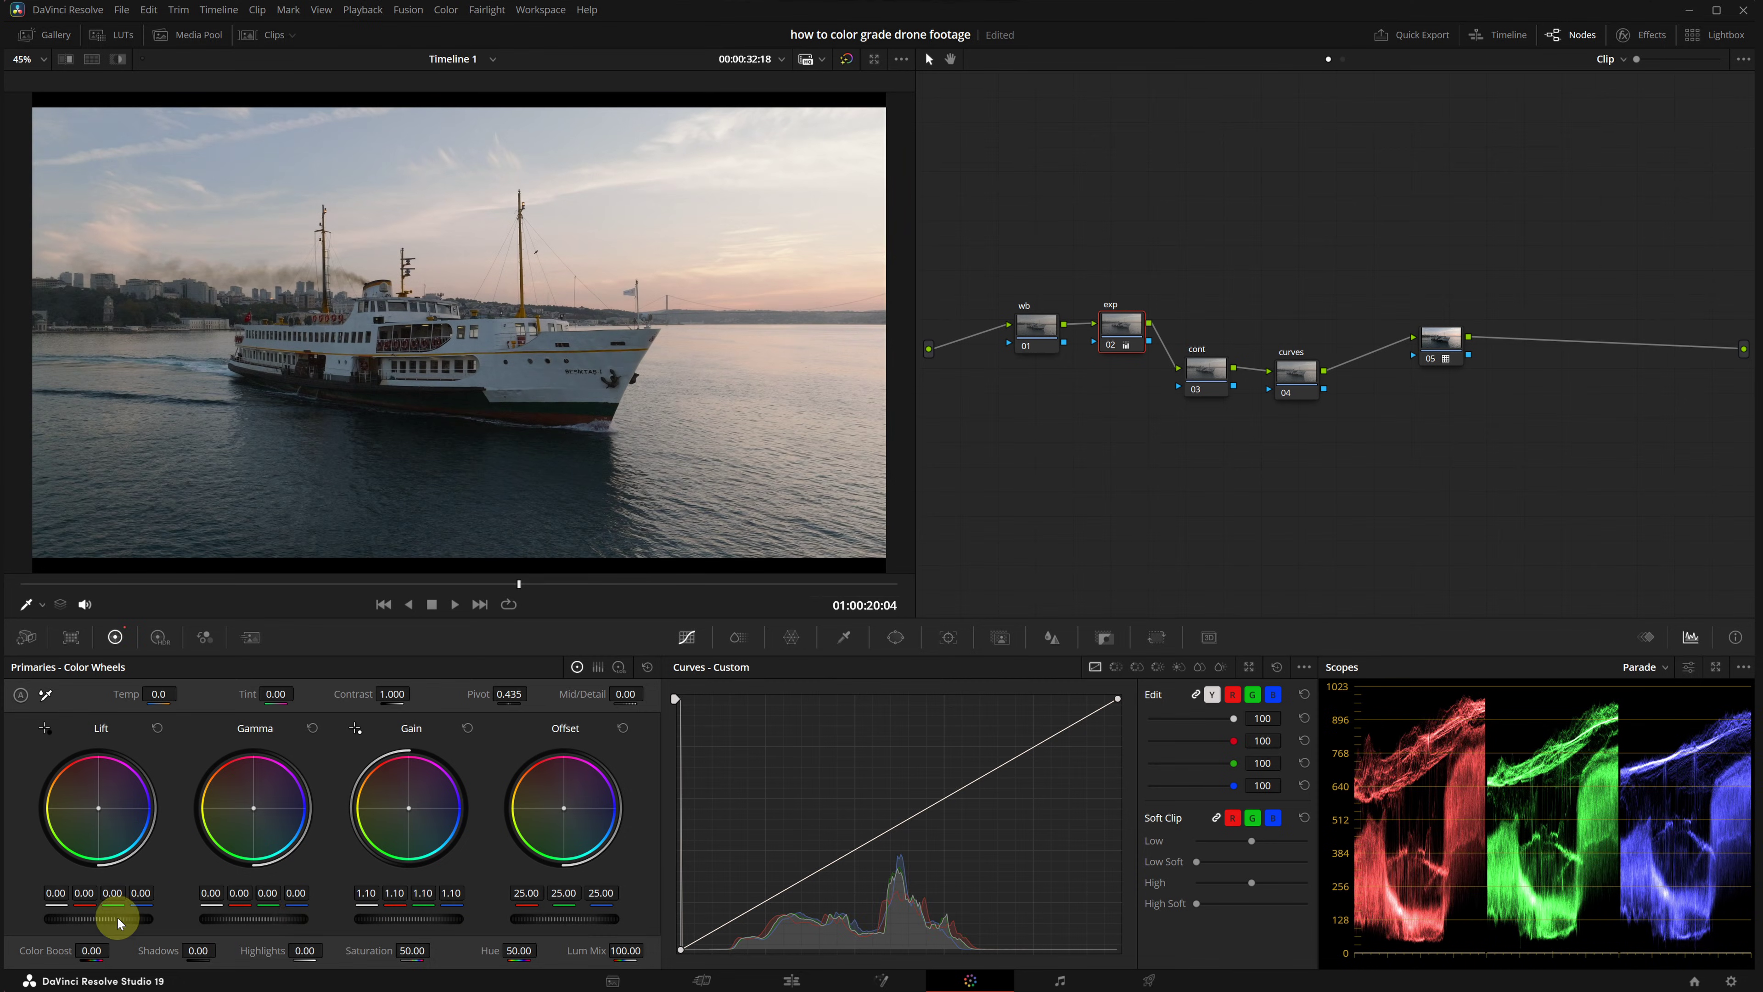
Step: Set the exposure master wheels to lift 0.02, gamma 0.01 and gain 1.04
{"action": "left_click_drag", "start_coordinate": [243, 923], "coordinate": [255, 917]}
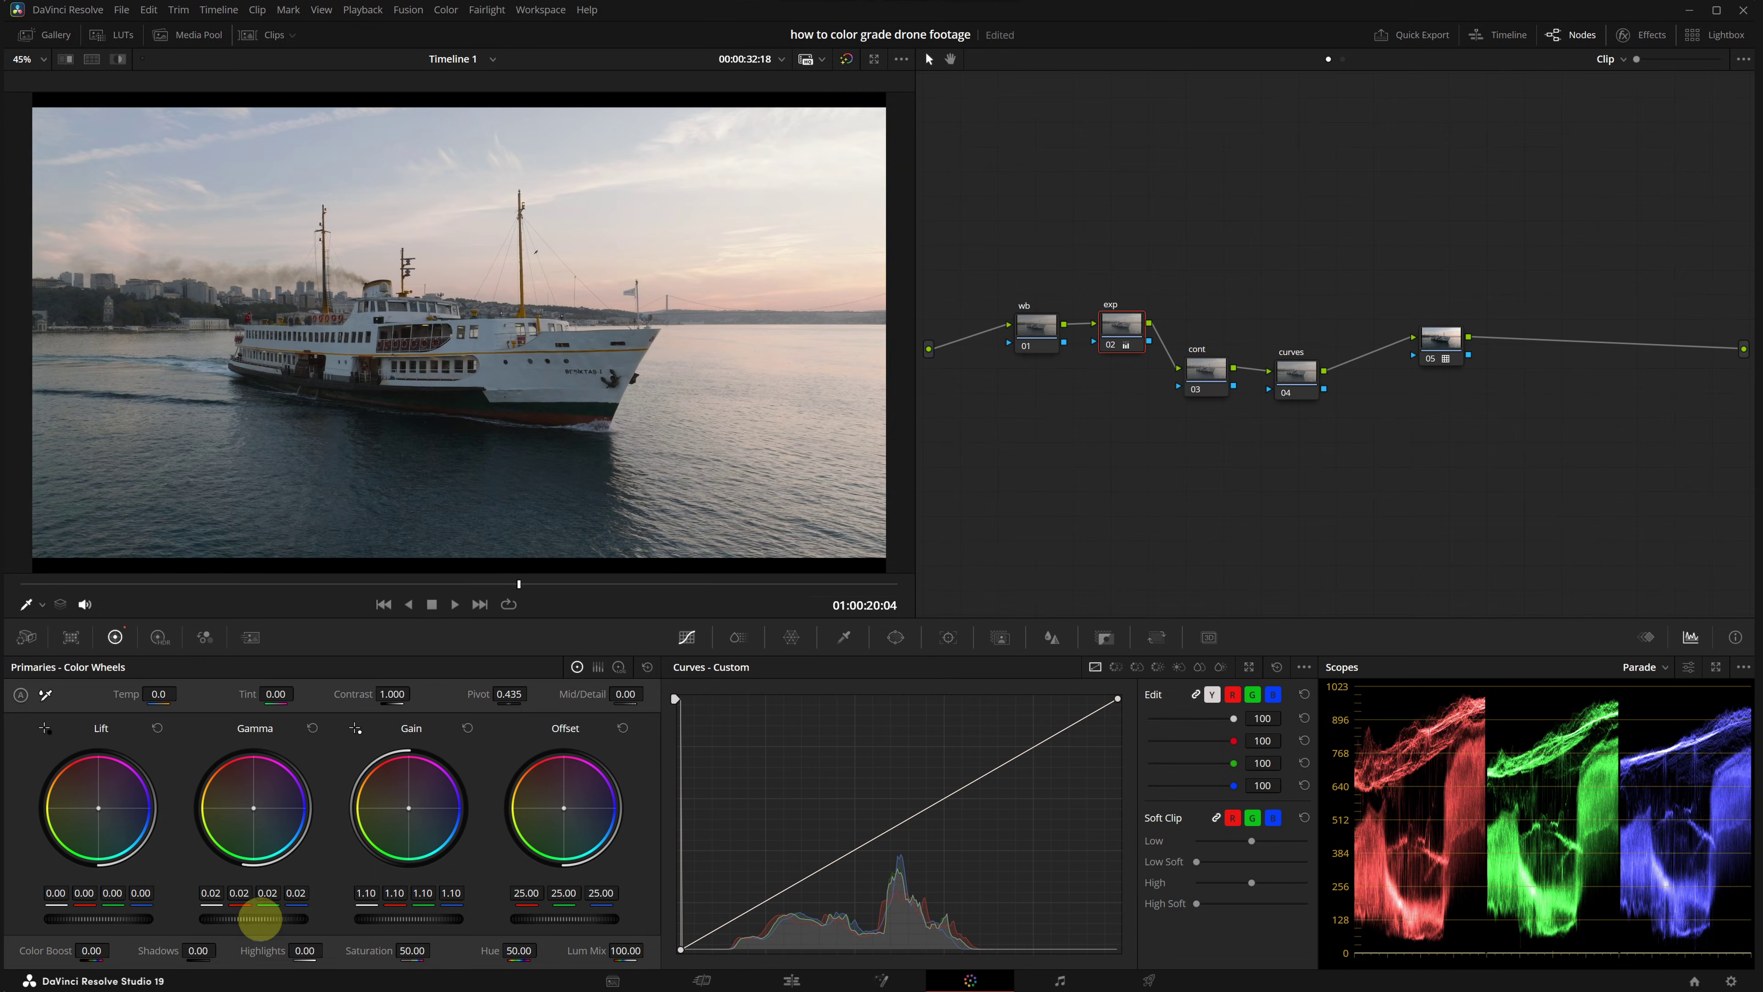
{"action": "left_click_drag", "start_coordinate": [66, 916], "coordinate": [104, 915]}
{"action": "left_click_drag", "start_coordinate": [389, 920], "coordinate": [362, 917]}
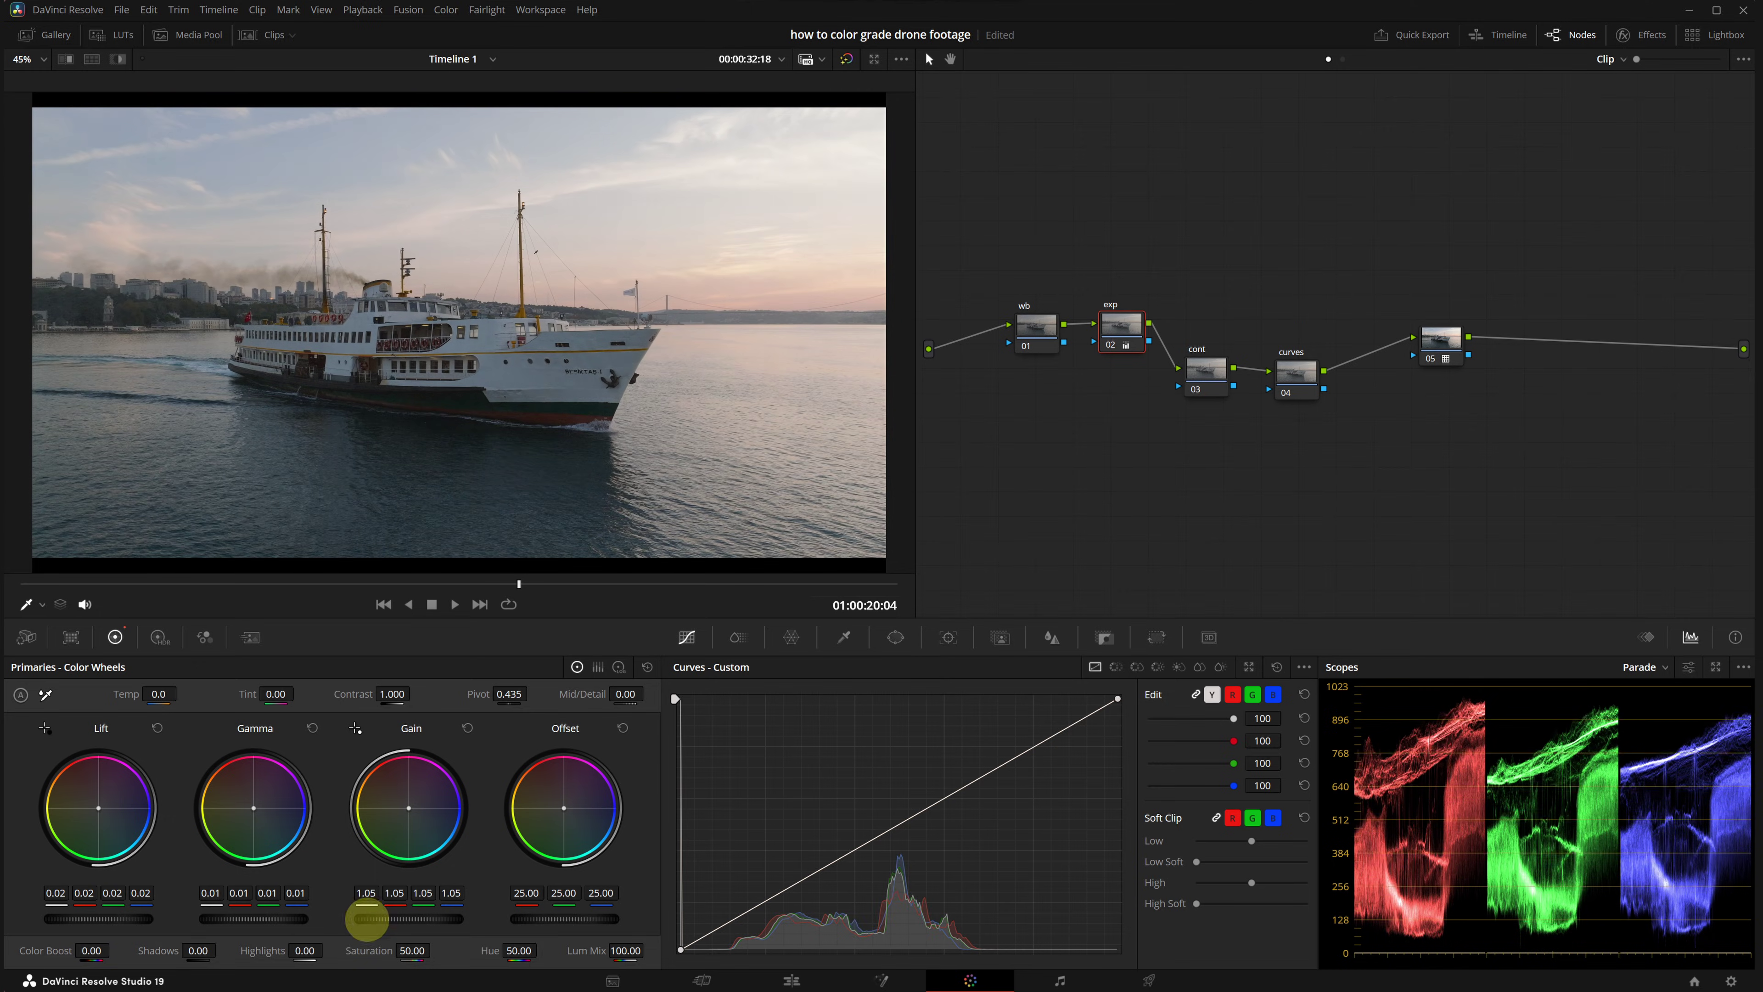
Step: Switch the wb node to linear gamma and shift its gain balance away from green
{"action": "right_click", "coordinate": [1039, 331]}
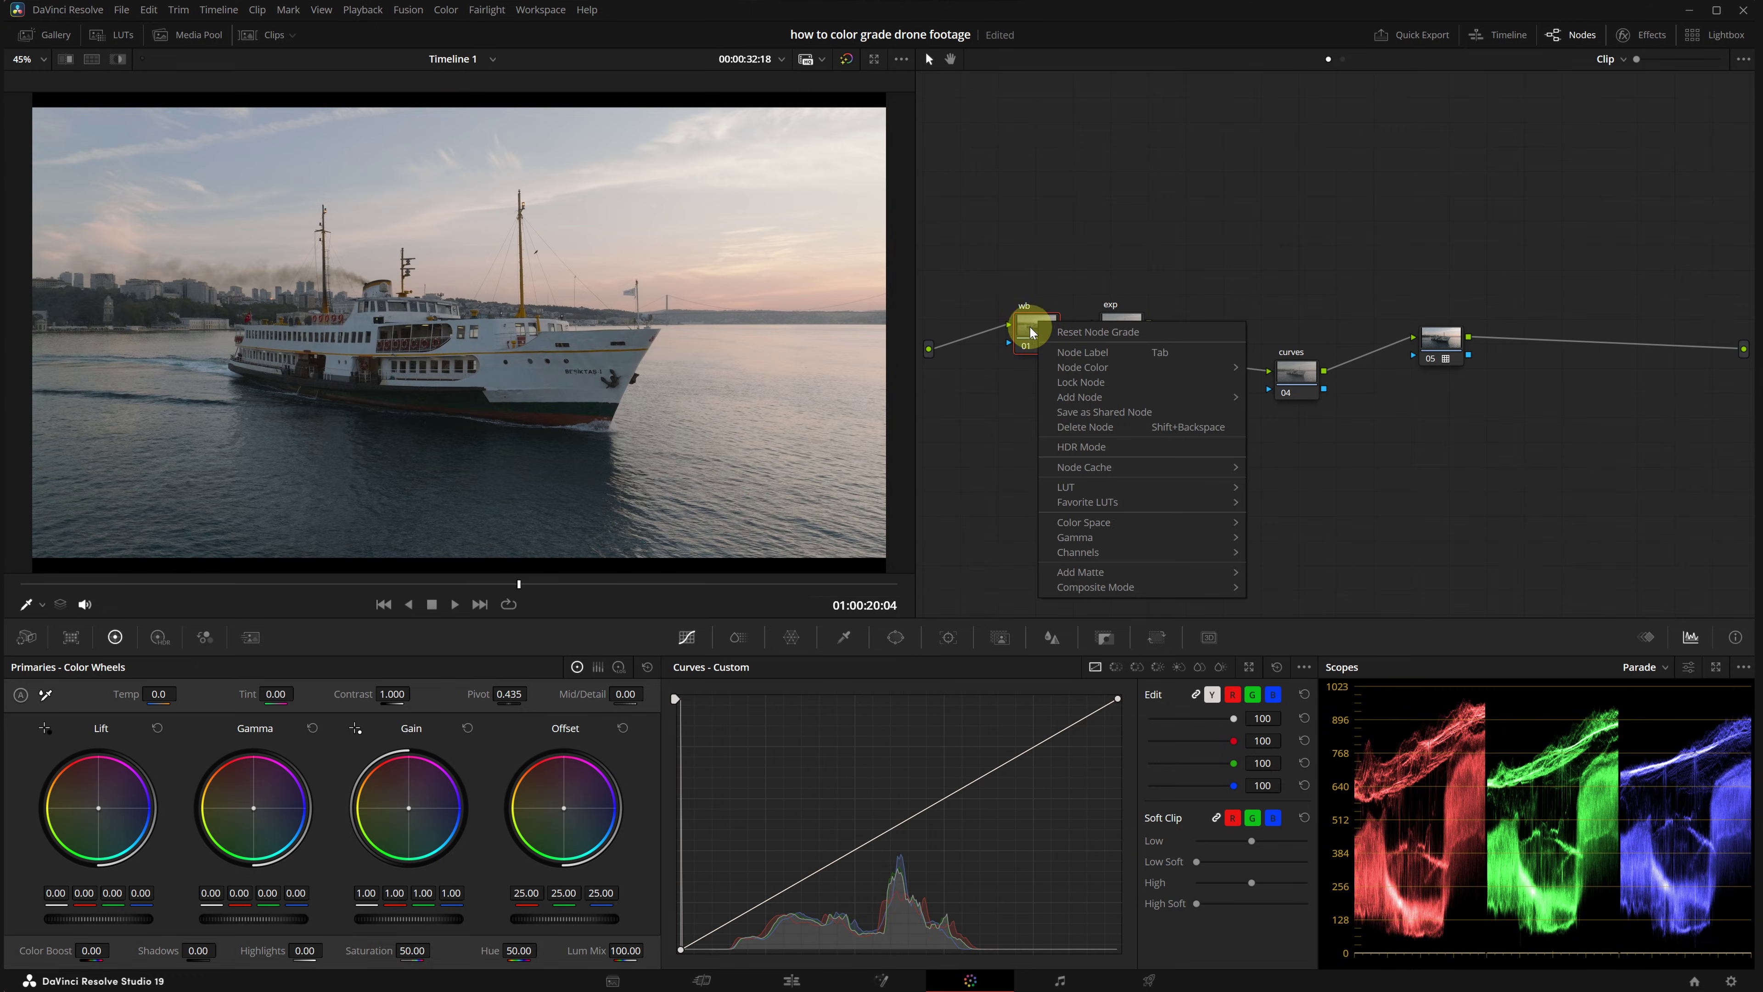
{"action": "mouse_move", "coordinate": [1151, 532]}
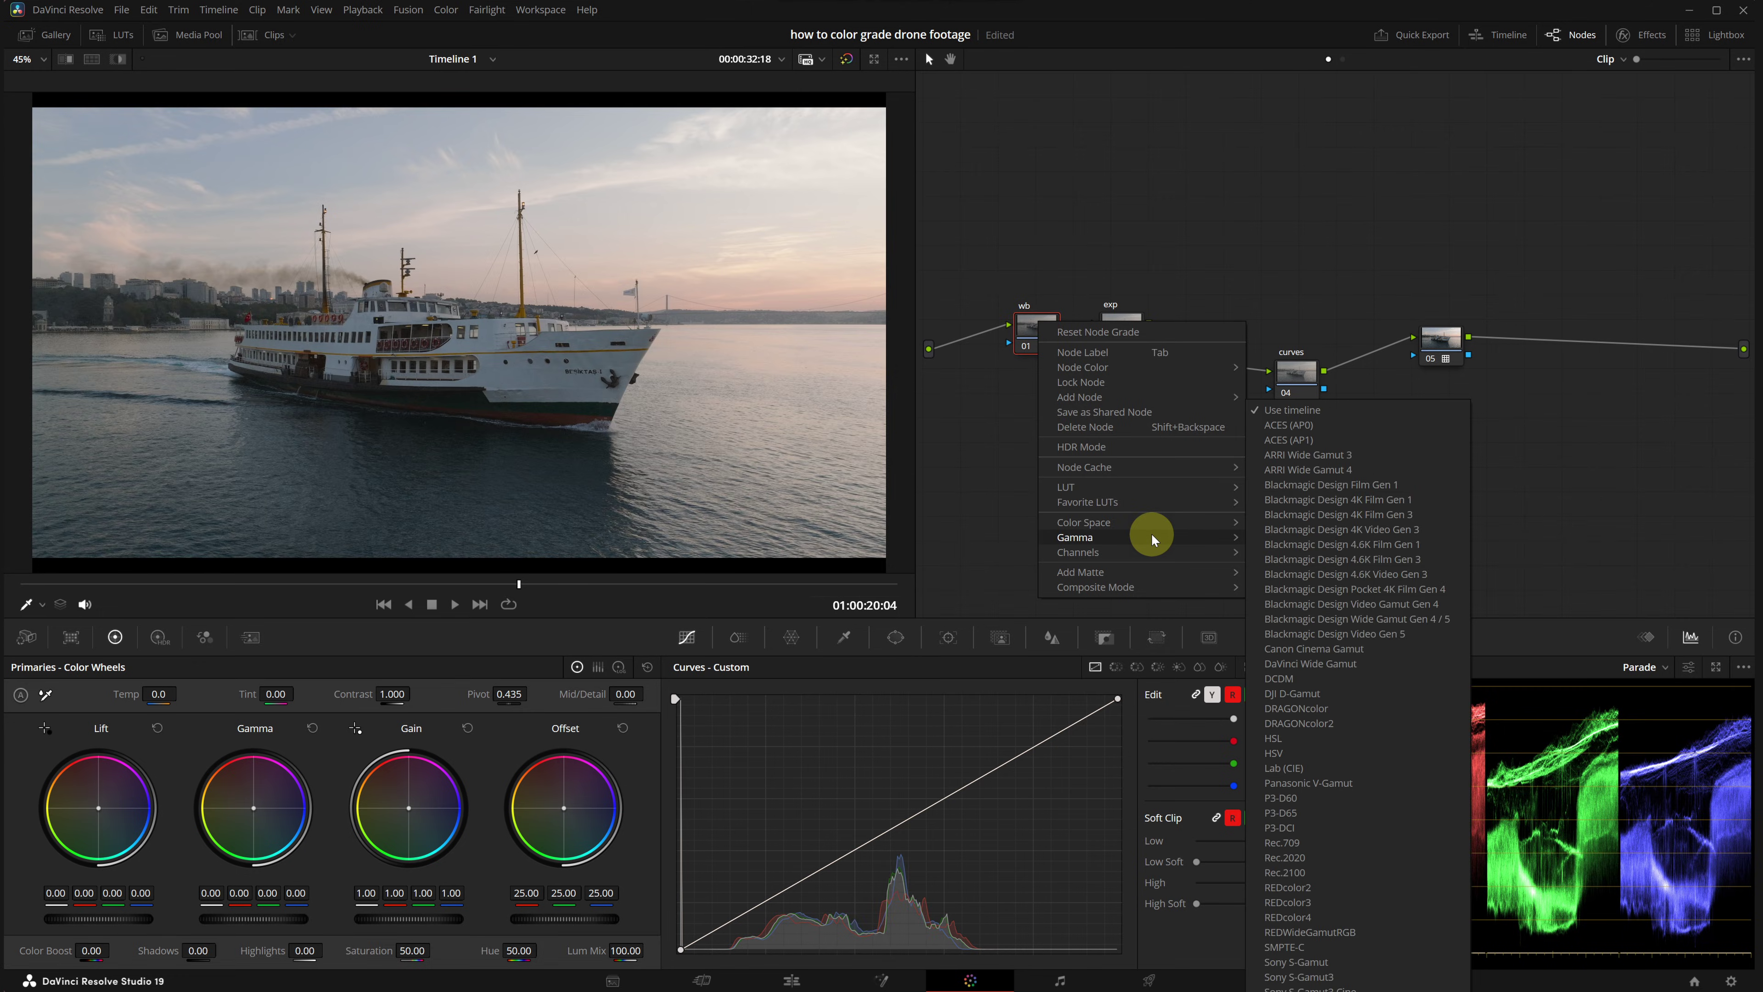
{"action": "left_click", "coordinate": [1324, 174]}
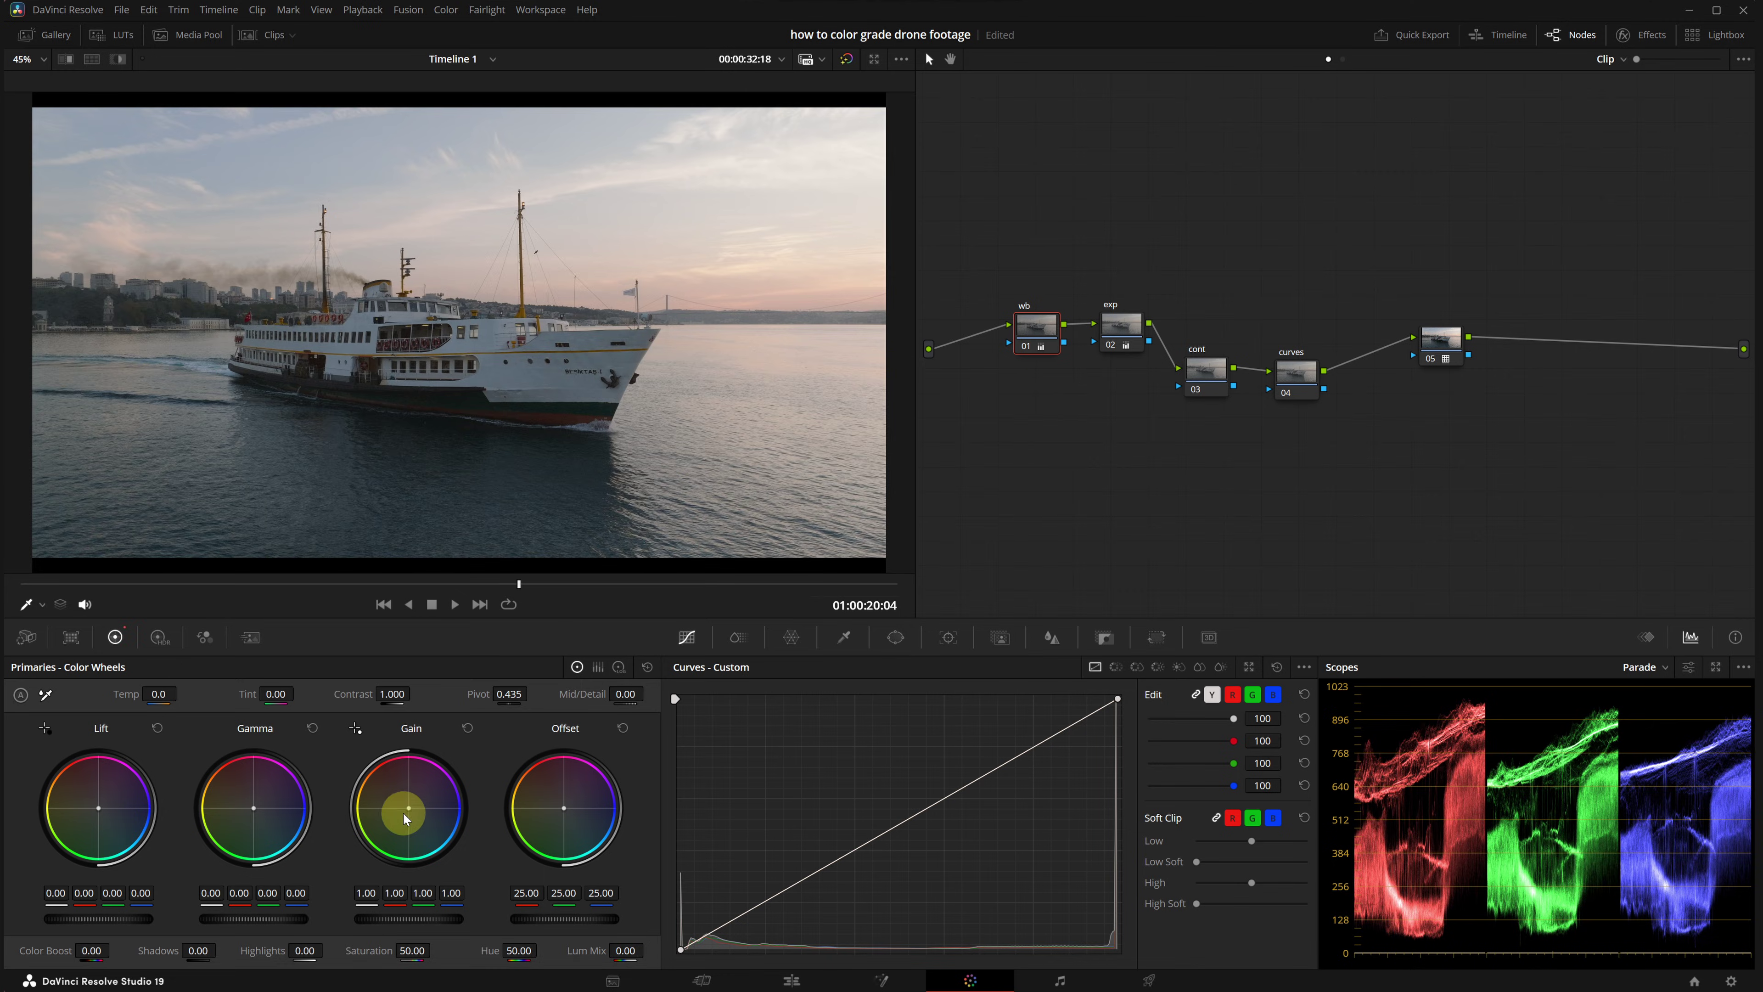
{"action": "left_click_drag", "start_coordinate": [411, 813], "coordinate": [410, 809]}
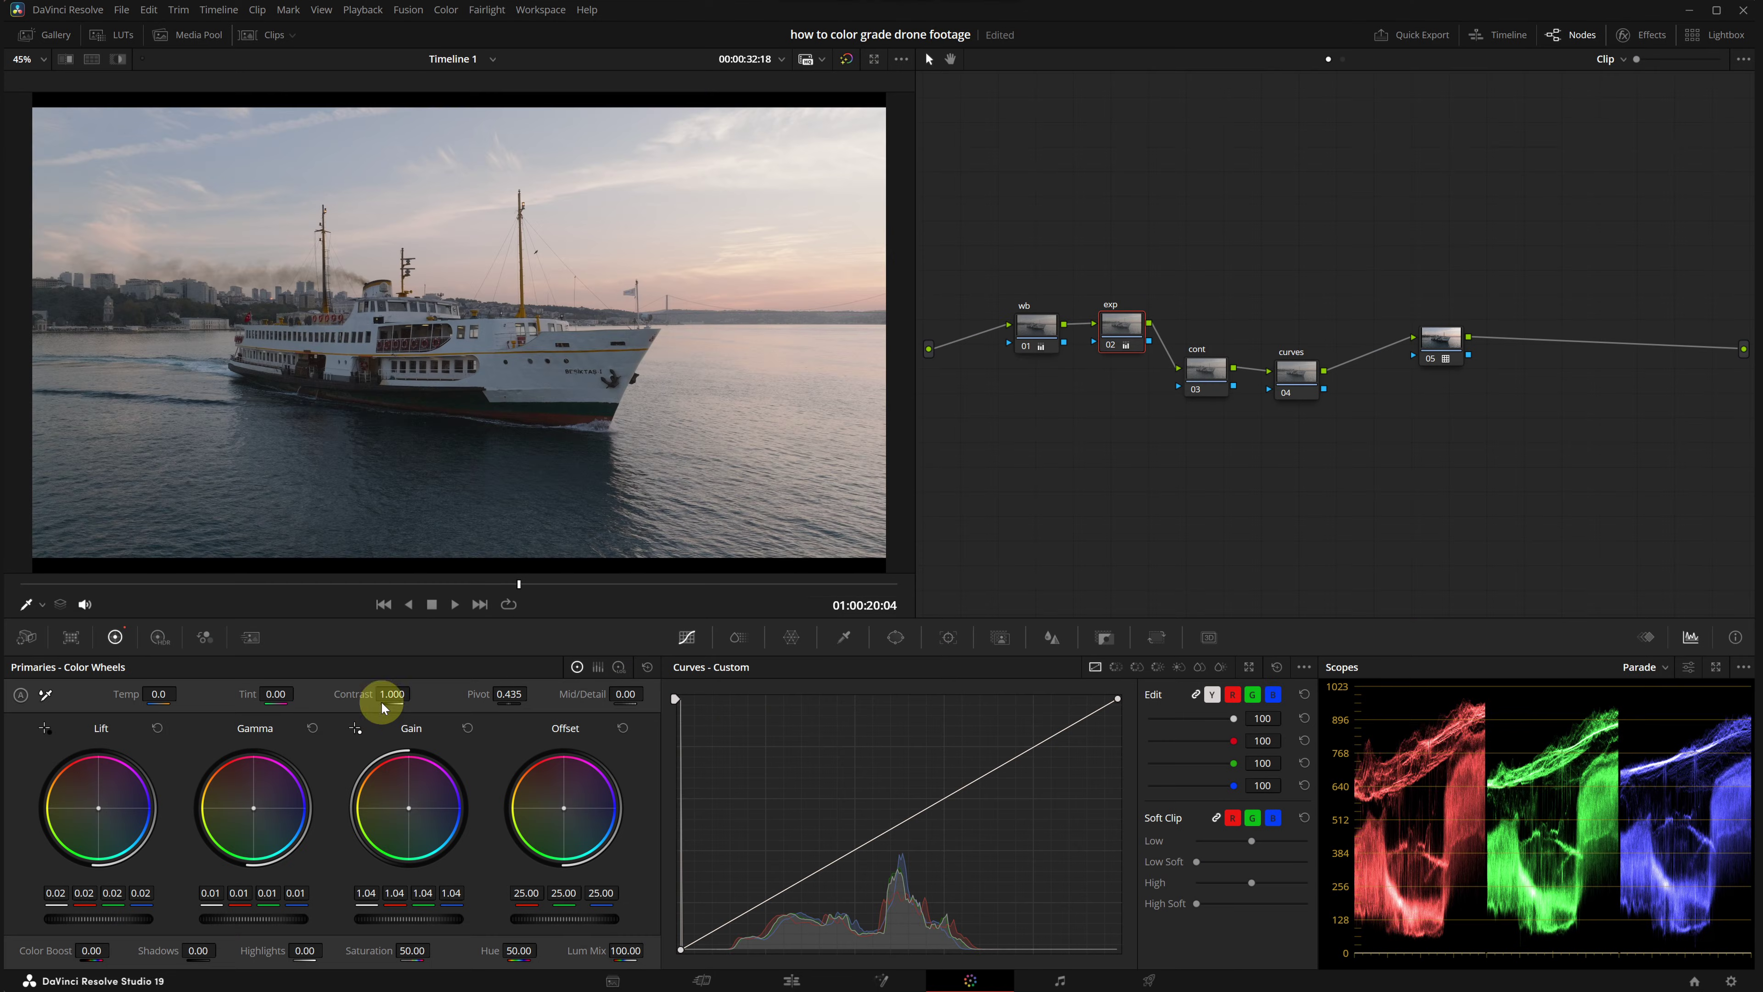
Step: Raise the exp node's contrast slightly, then give the cont node's spline curve a softened highlight roll-off
{"action": "left_click_drag", "start_coordinate": [382, 700], "coordinate": [451, 728]}
{"action": "left_click", "coordinate": [1205, 370]}
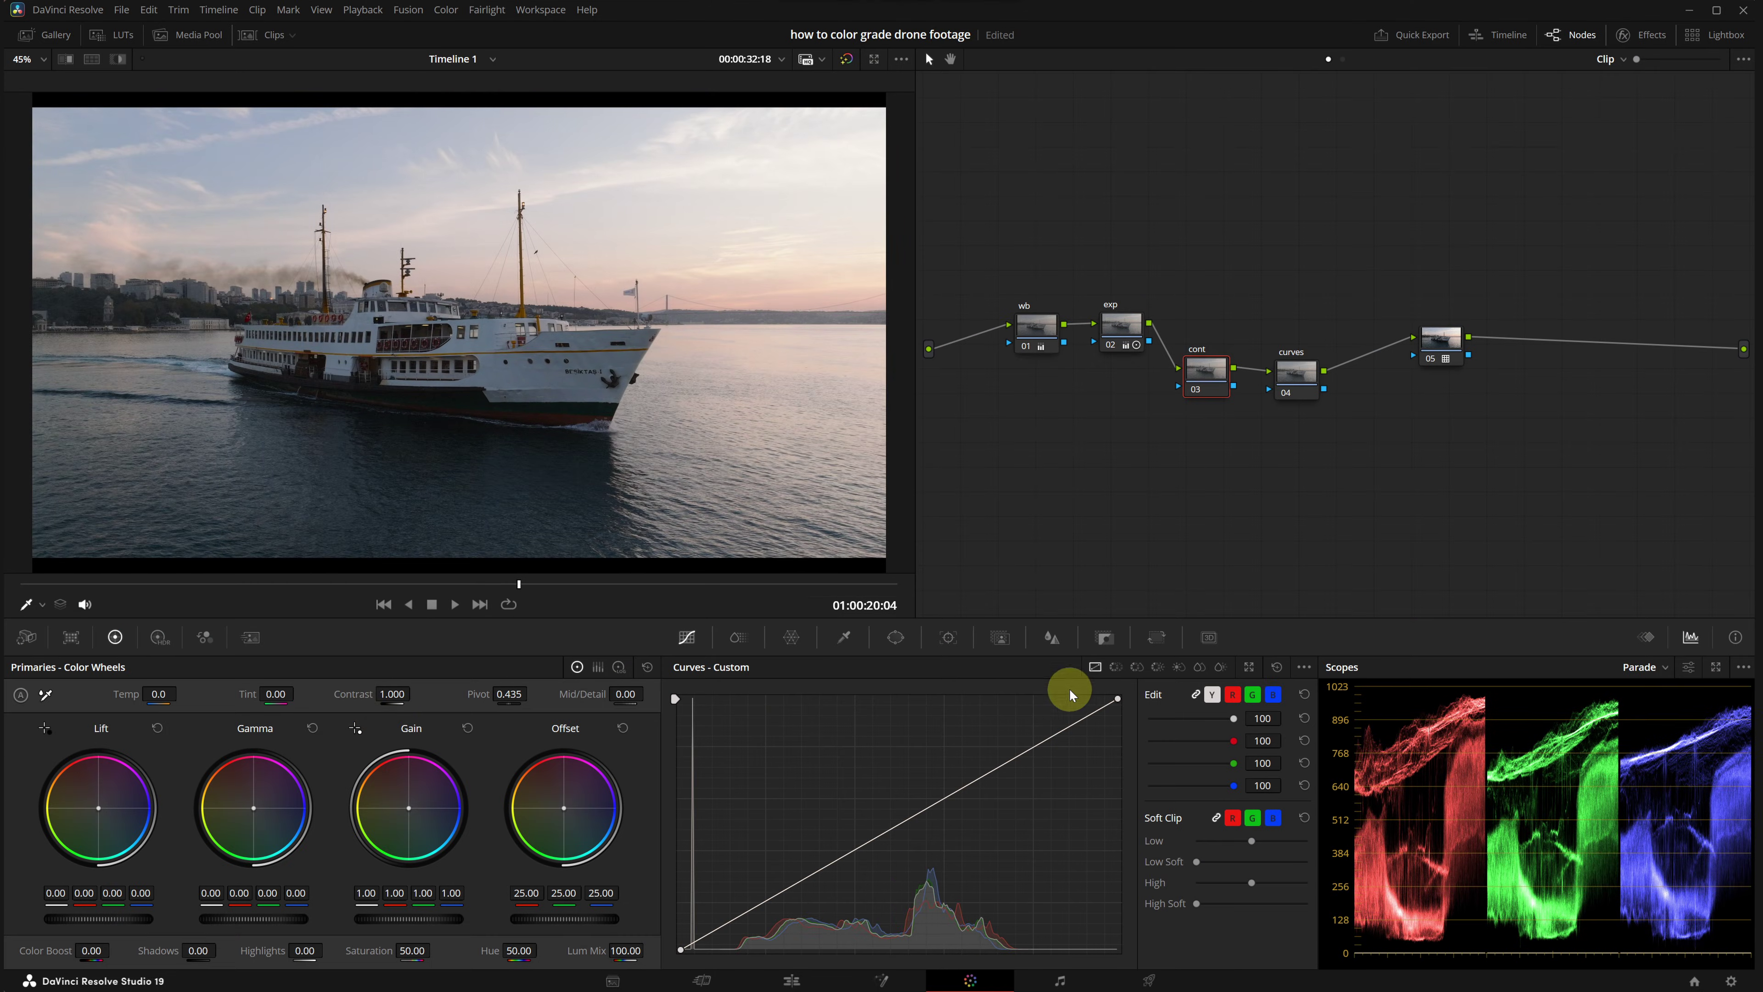
{"action": "left_click_drag", "start_coordinate": [1115, 700], "coordinate": [1121, 696]}
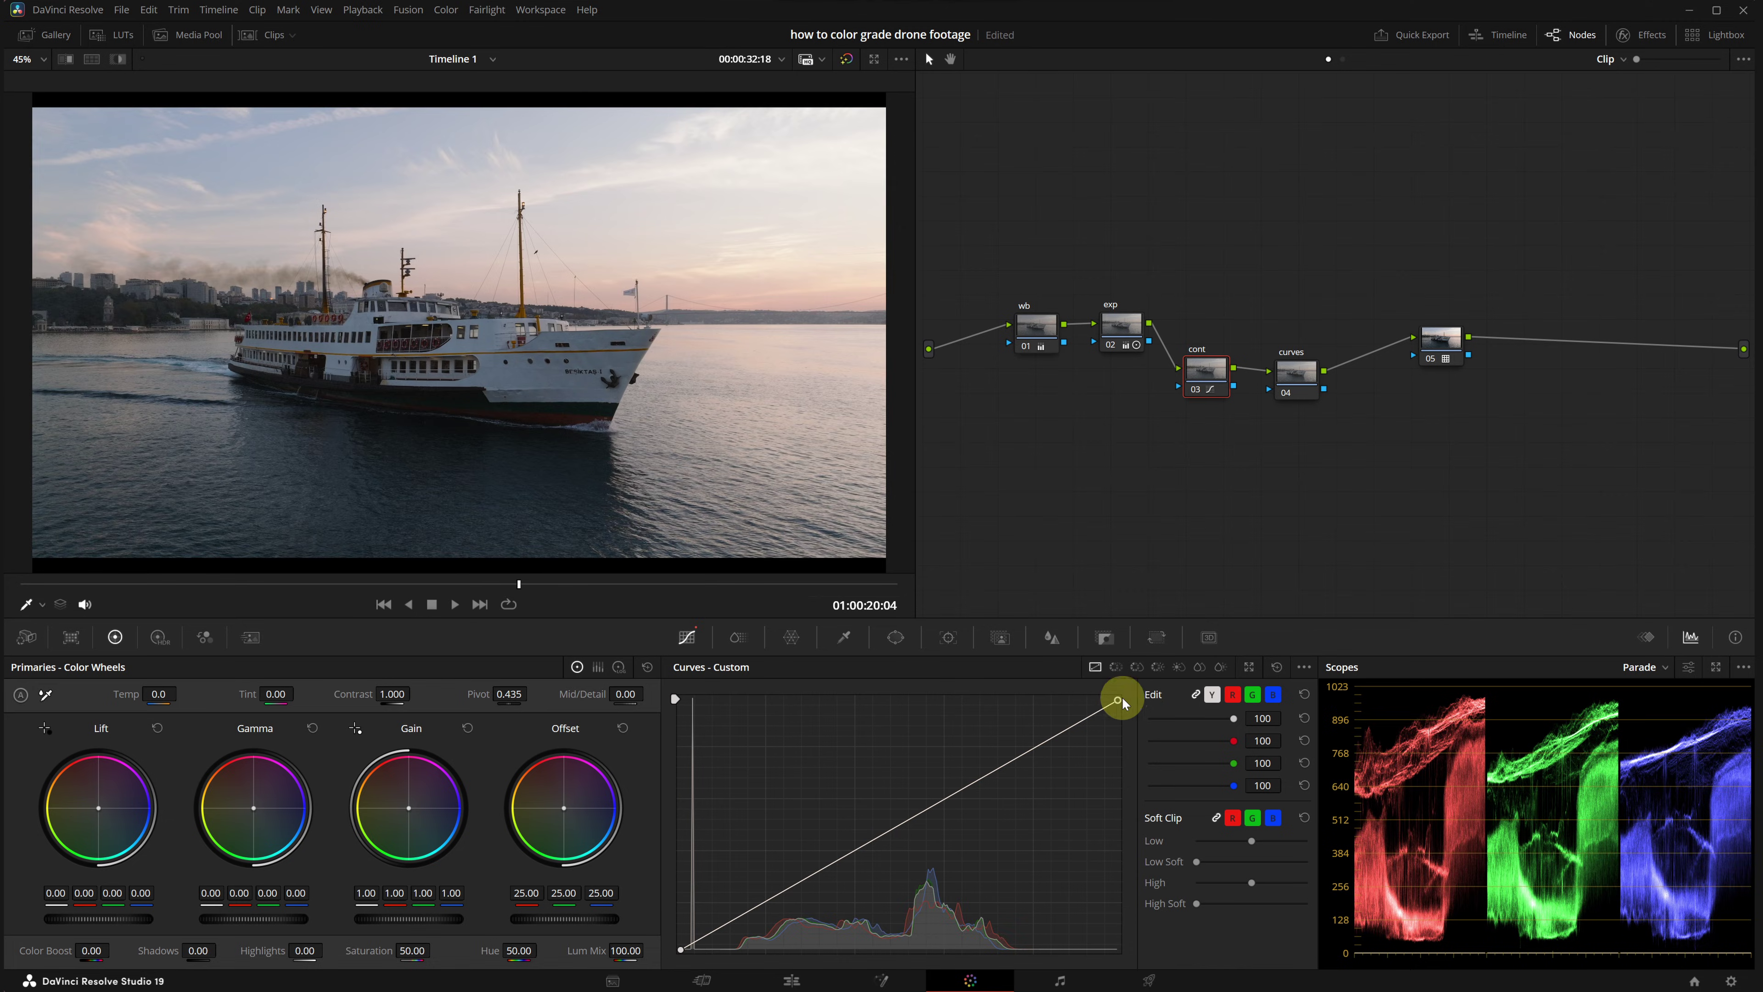
{"action": "left_click", "coordinate": [1303, 667]}
{"action": "left_click", "coordinate": [1333, 766]}
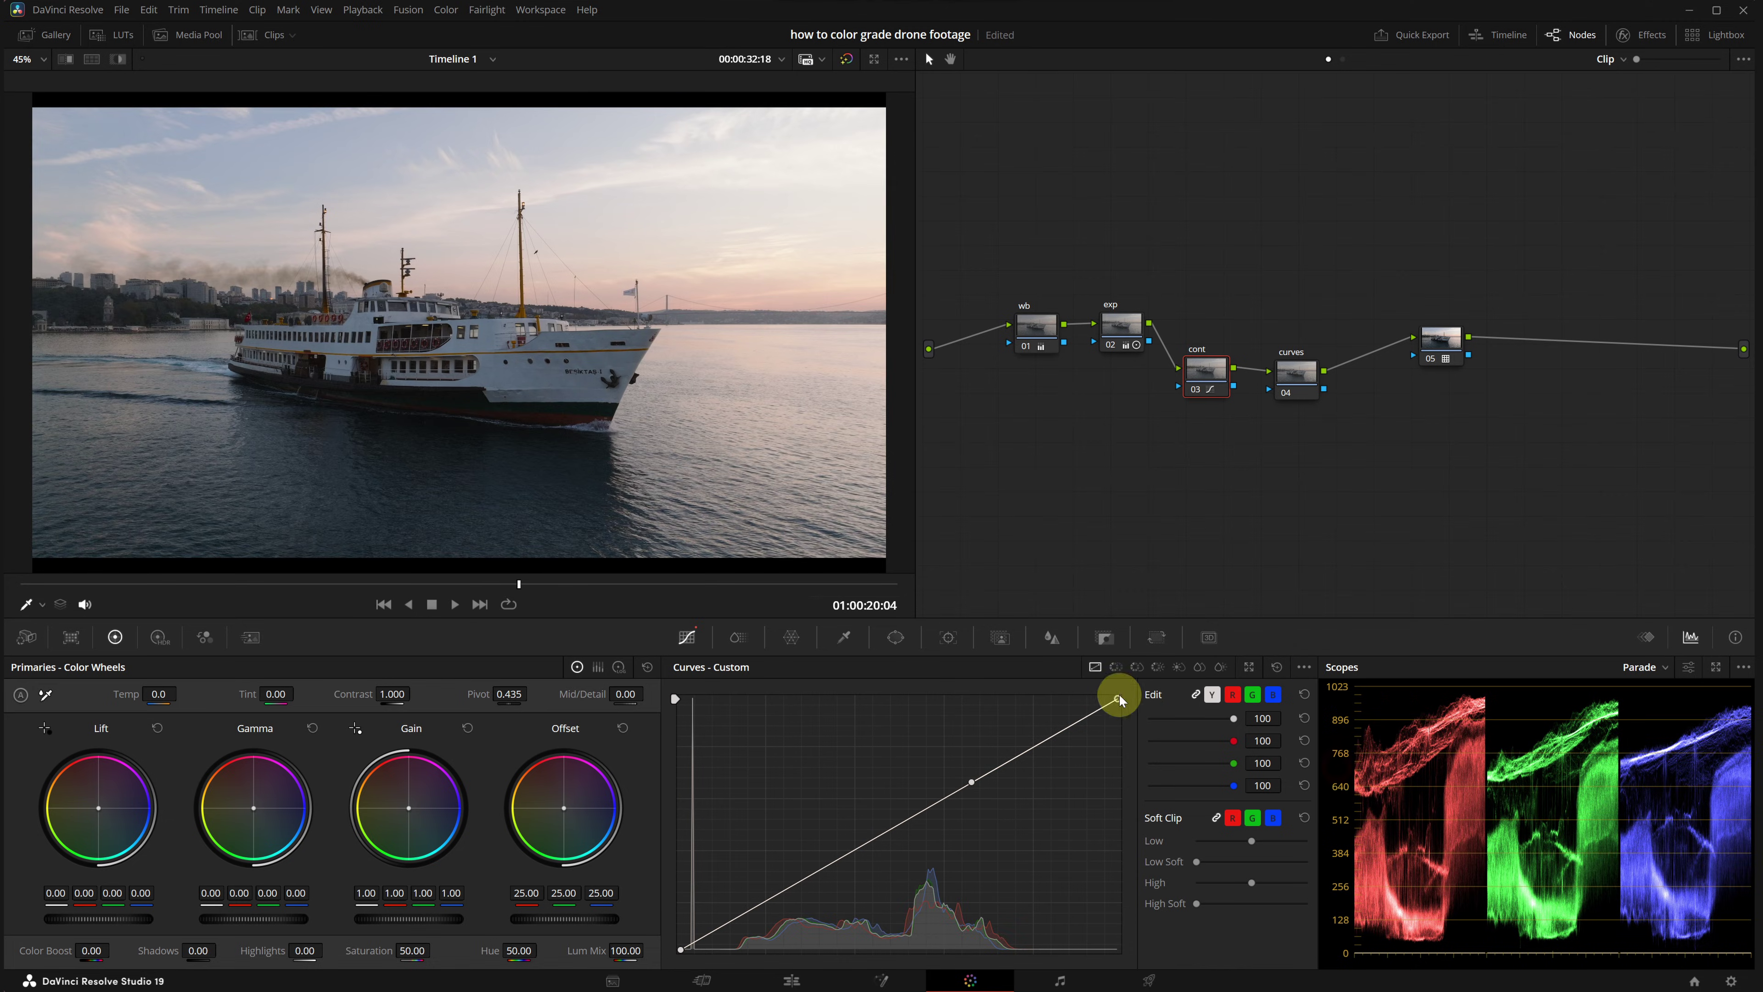
{"action": "mouse_move", "coordinate": [1118, 695]}
{"action": "left_mouse_down"}
{"action": "mouse_move", "coordinate": [979, 766]}
{"action": "mouse_move", "coordinate": [928, 746]}
{"action": "mouse_move", "coordinate": [1126, 720]}
{"action": "left_mouse_up"}
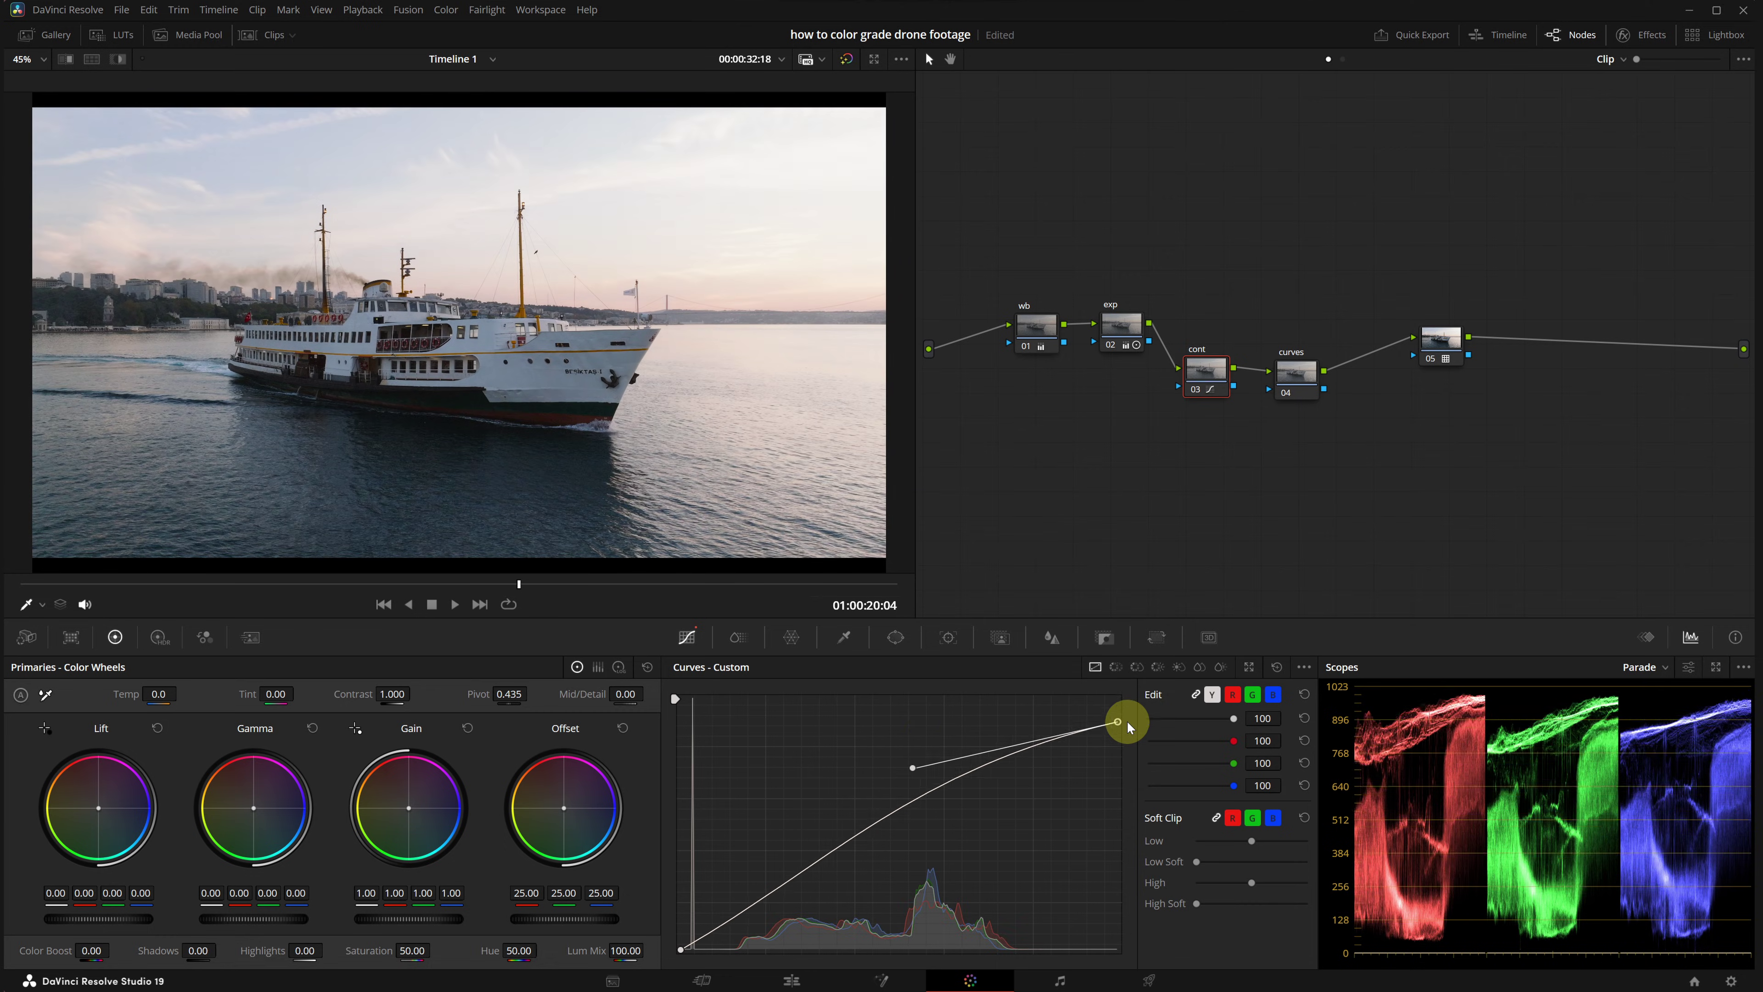
{"action": "left_click_drag", "start_coordinate": [958, 764], "coordinate": [1016, 745]}
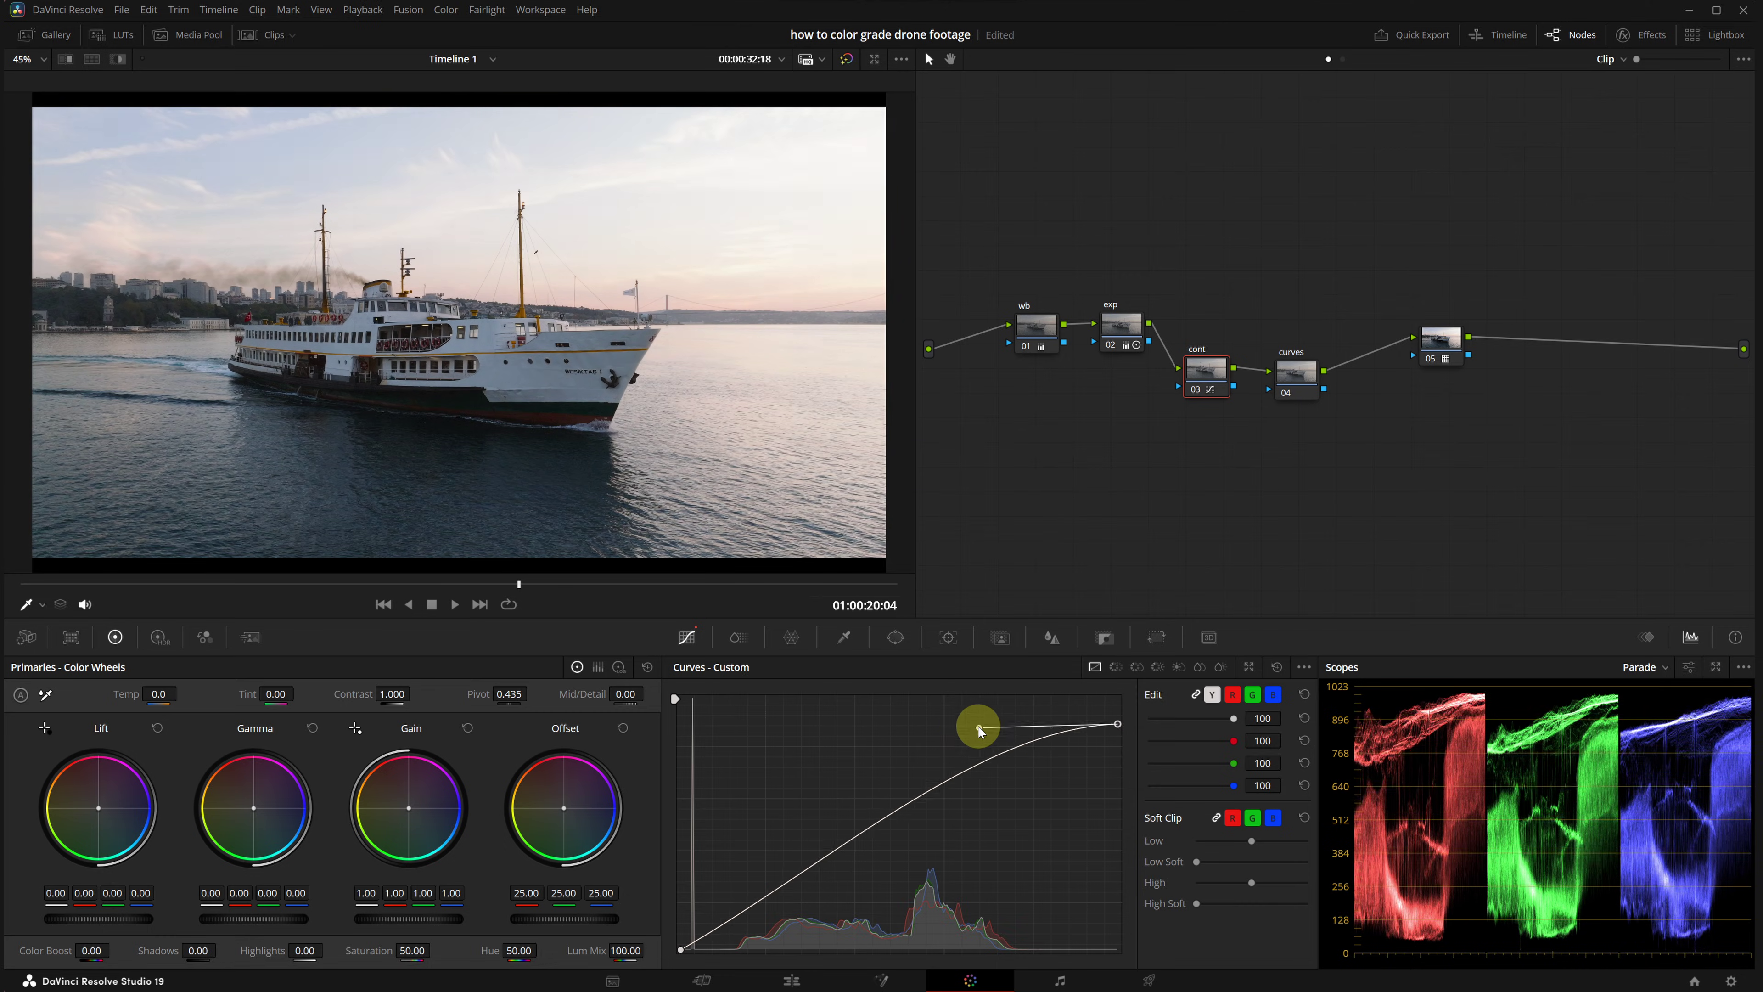
{"action": "left_click_drag", "start_coordinate": [682, 948], "coordinate": [794, 896]}
{"action": "left_click", "coordinate": [1129, 336]}
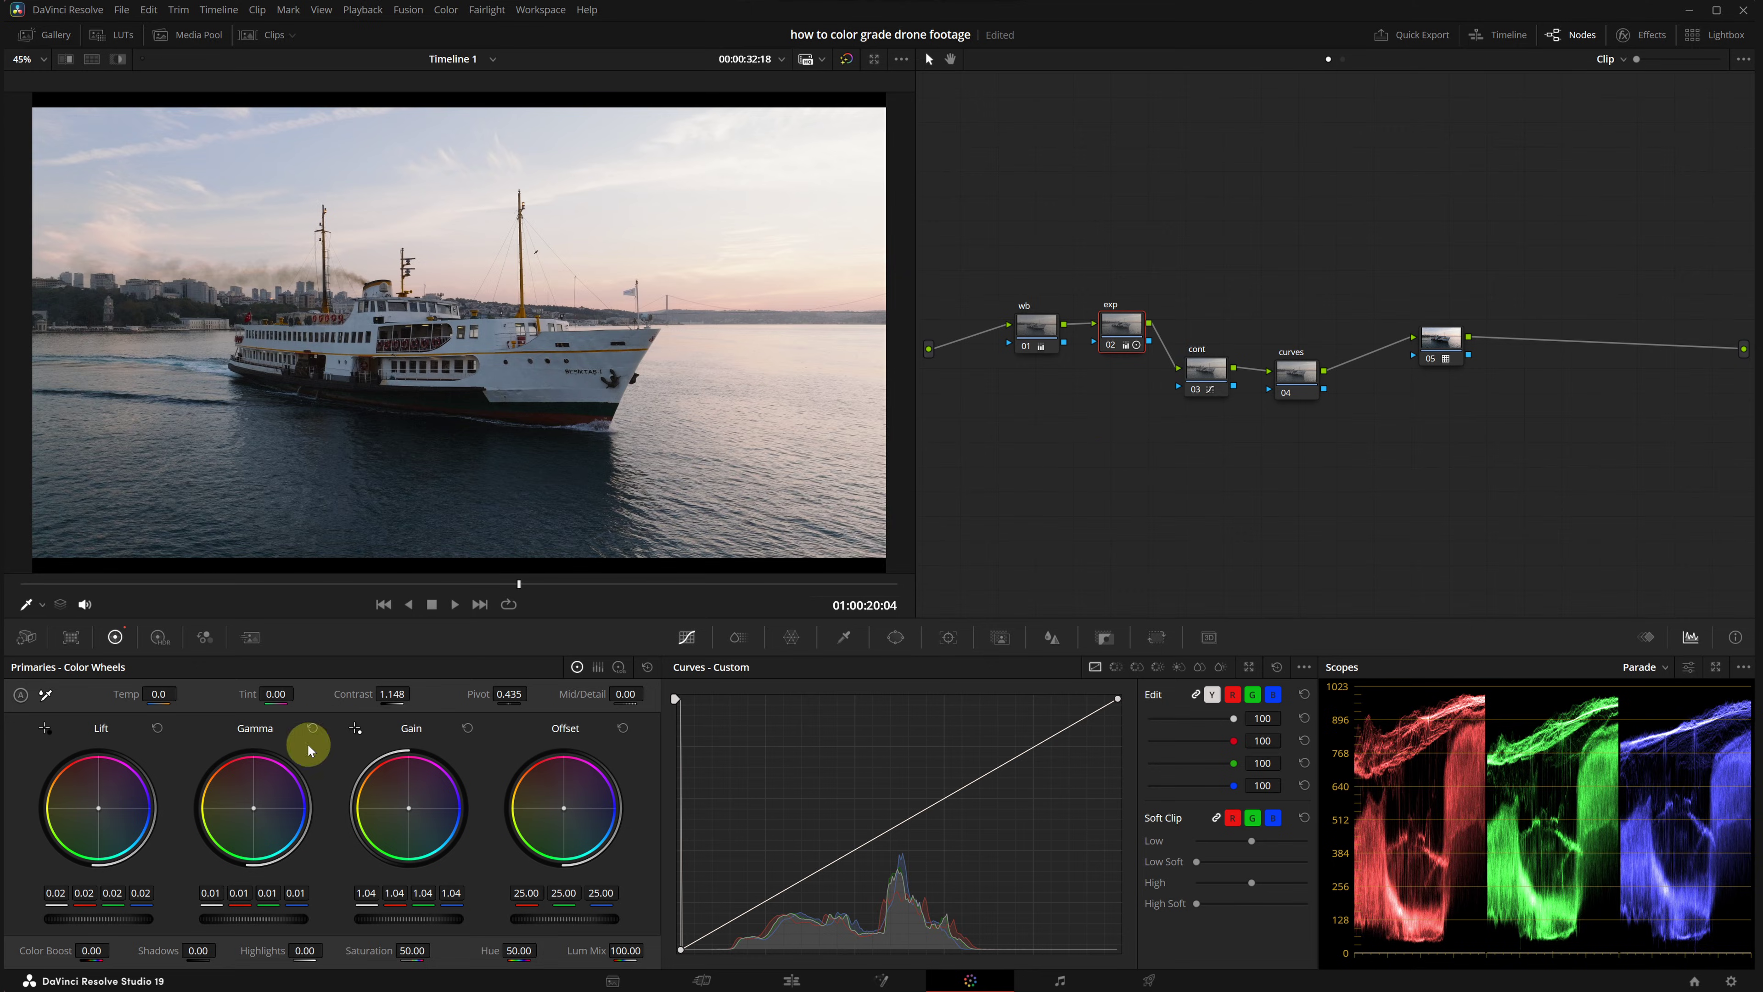
Step: Raise the exp node's global saturation to 1.27 using the HDR colour wheels
{"action": "left_click", "coordinate": [156, 644]}
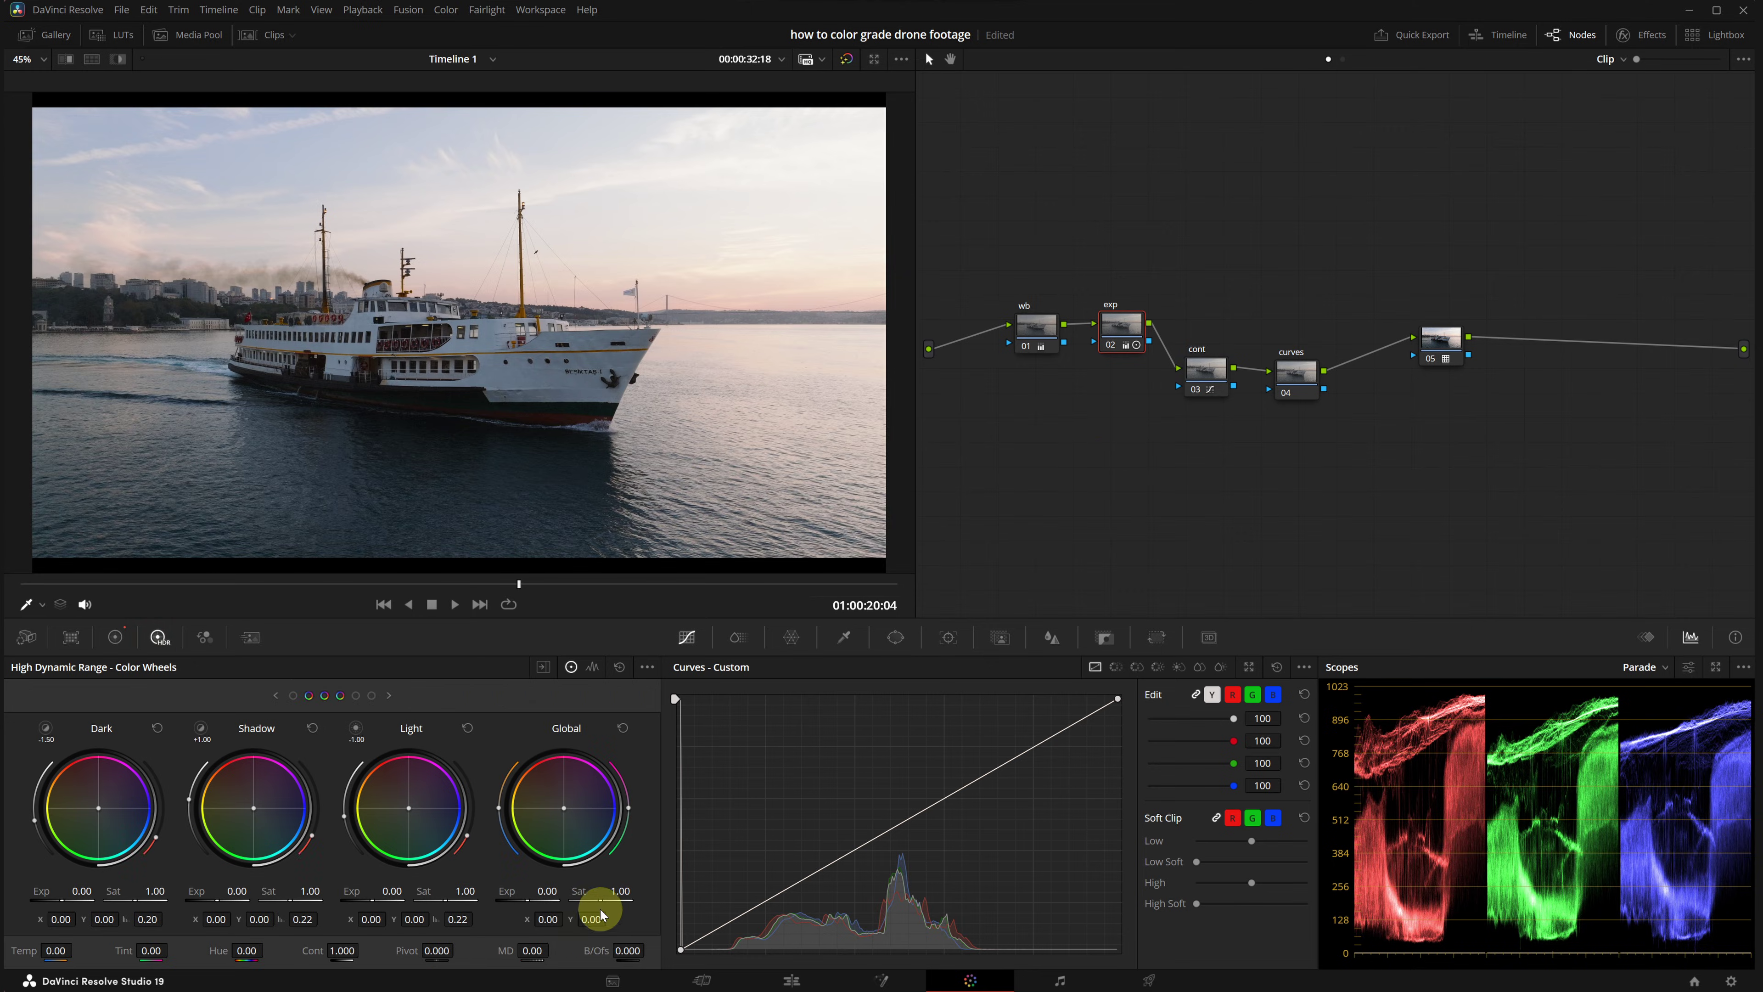
{"action": "left_click_drag", "start_coordinate": [601, 915], "coordinate": [629, 905]}
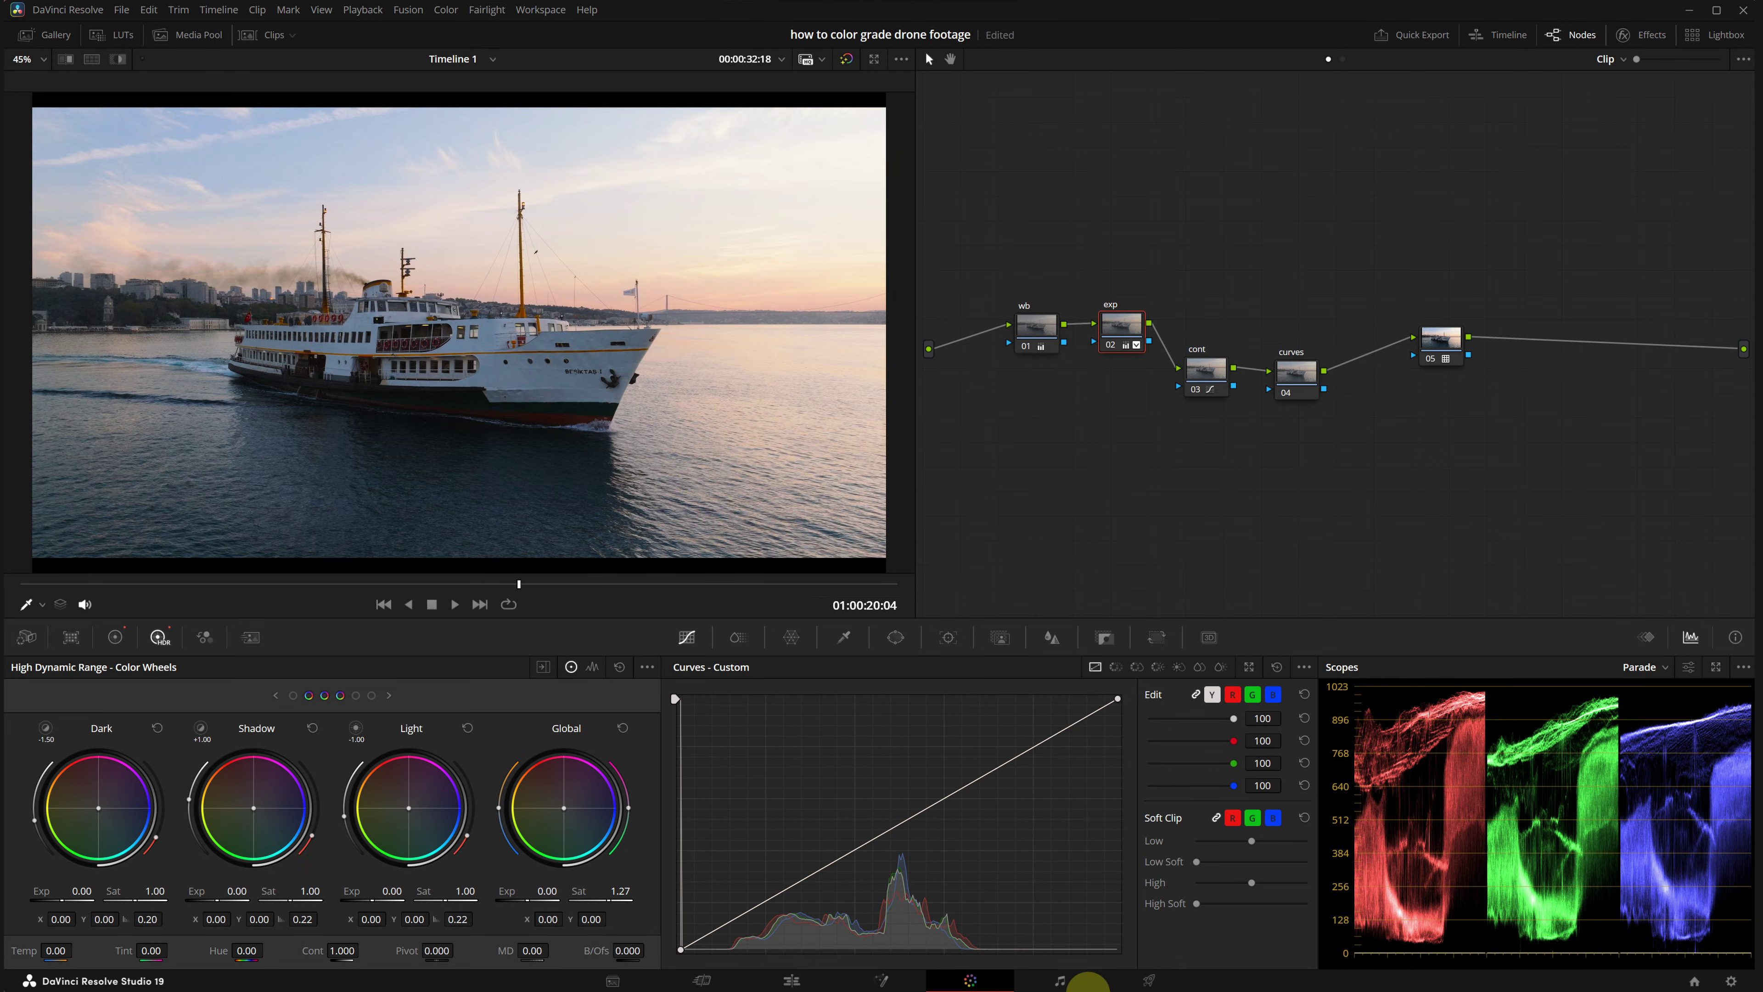
{"action": "left_click", "coordinate": [1295, 370]}
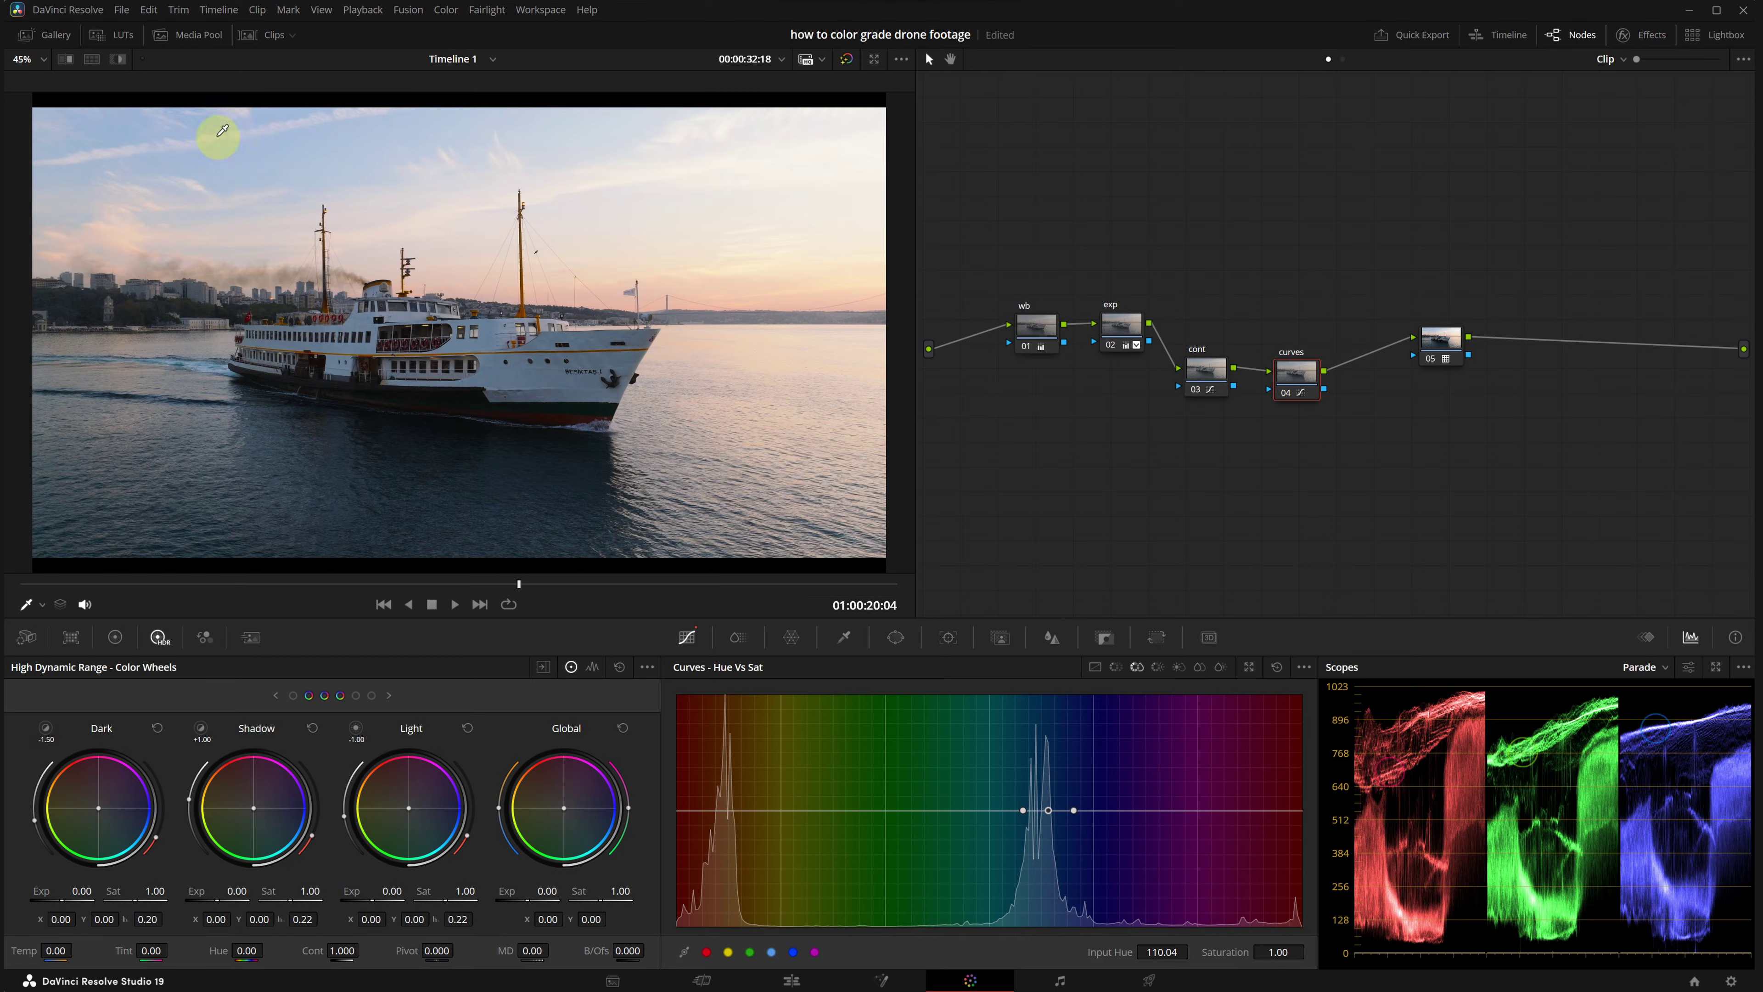
Step: Boost saturation at hue 110 to 1.18 and grab a still of the finished grade
{"action": "left_click_drag", "start_coordinate": [1256, 953], "coordinate": [1280, 972]}
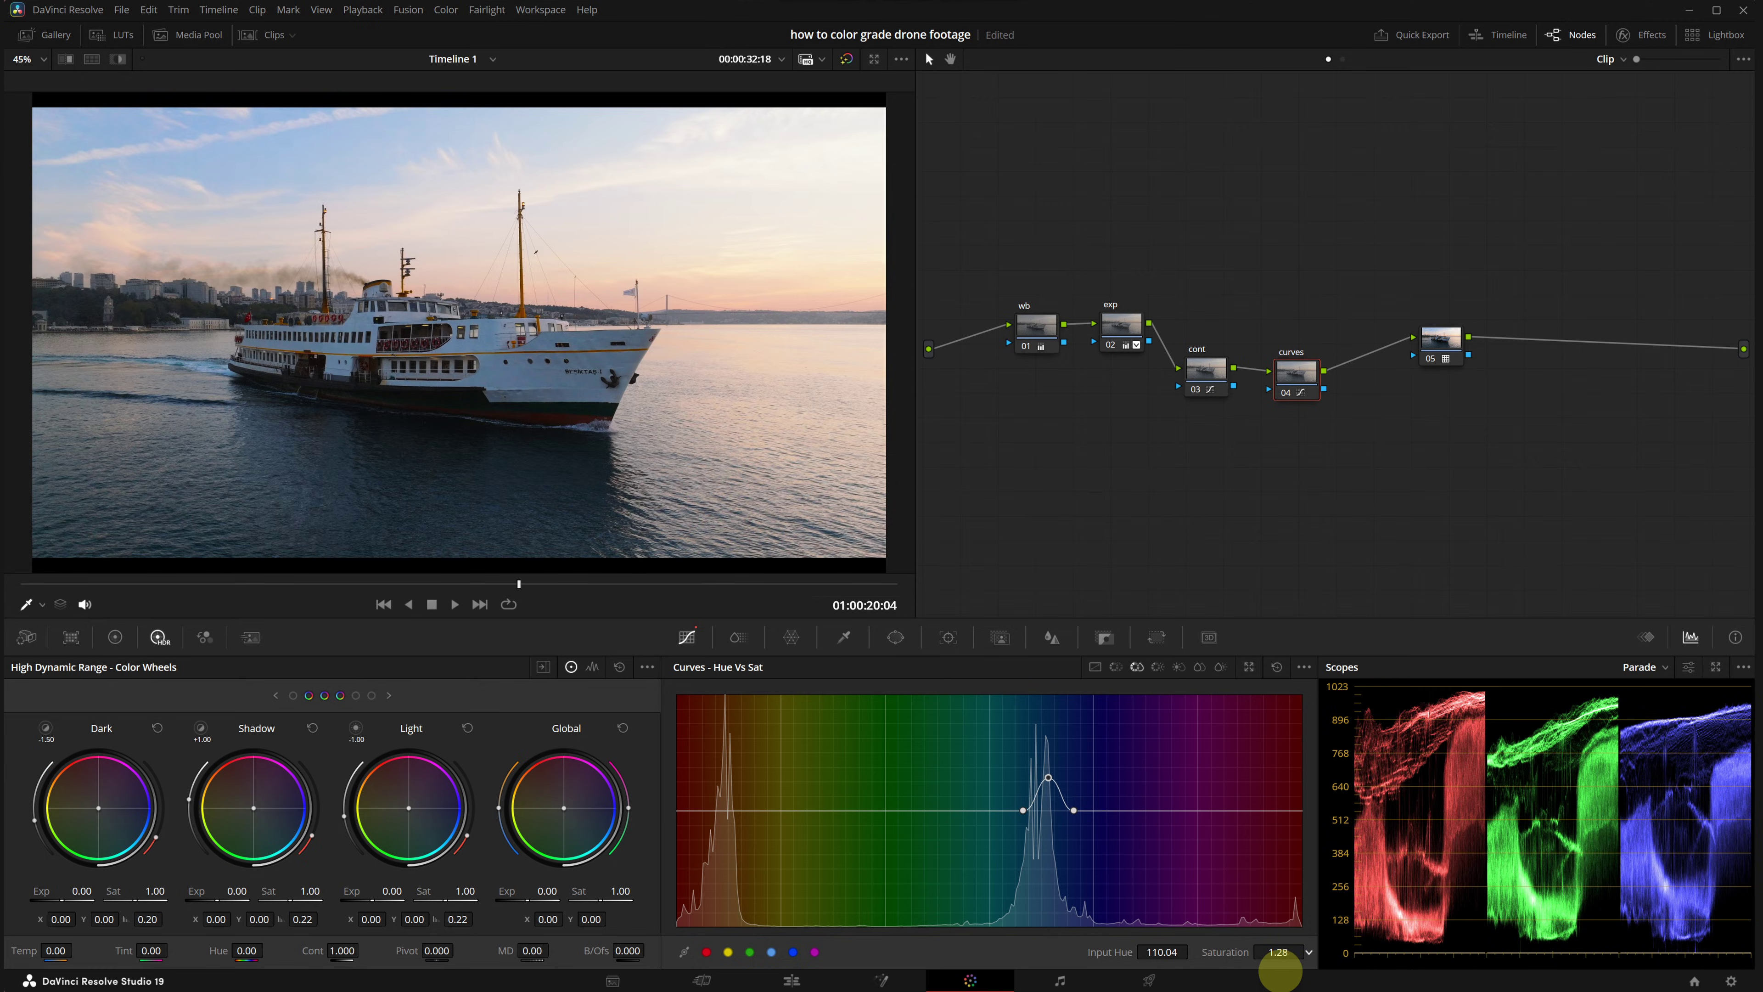
{"action": "left_click", "coordinate": [116, 637]}
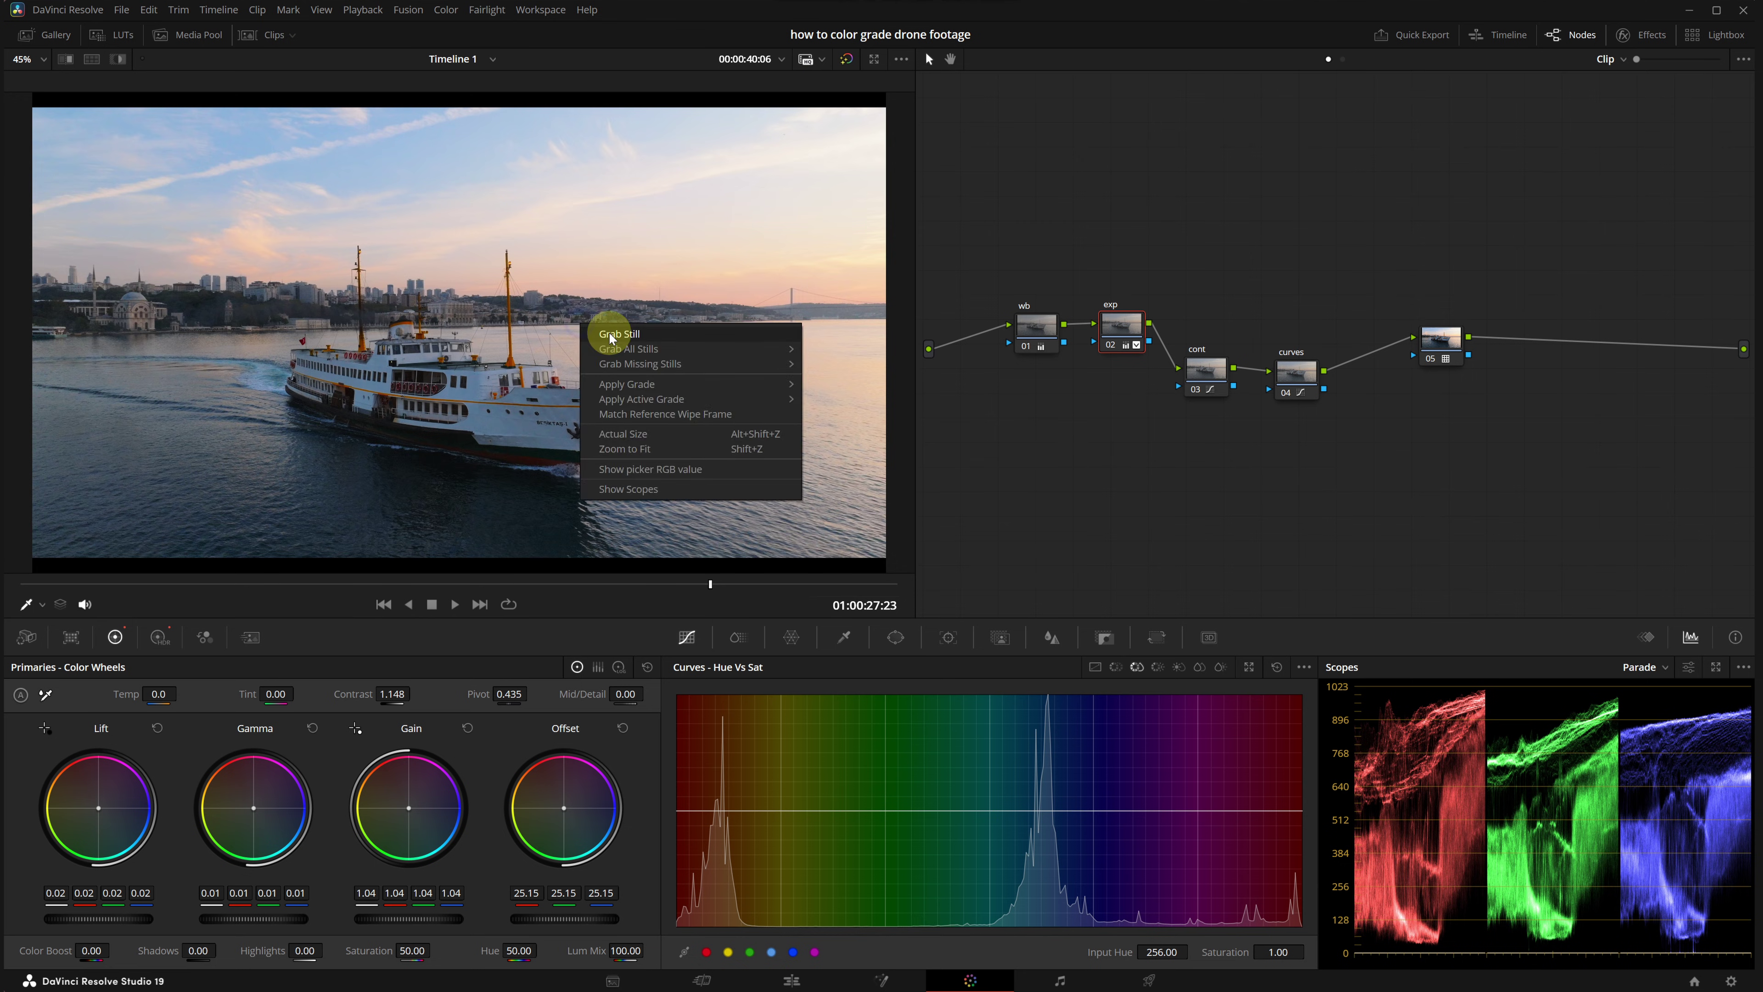
{"action": "left_click", "coordinate": [1042, 426]}
Step: Check the saved still in the Gallery, then reset all grades and nodes
{"action": "left_click", "coordinate": [46, 35]}
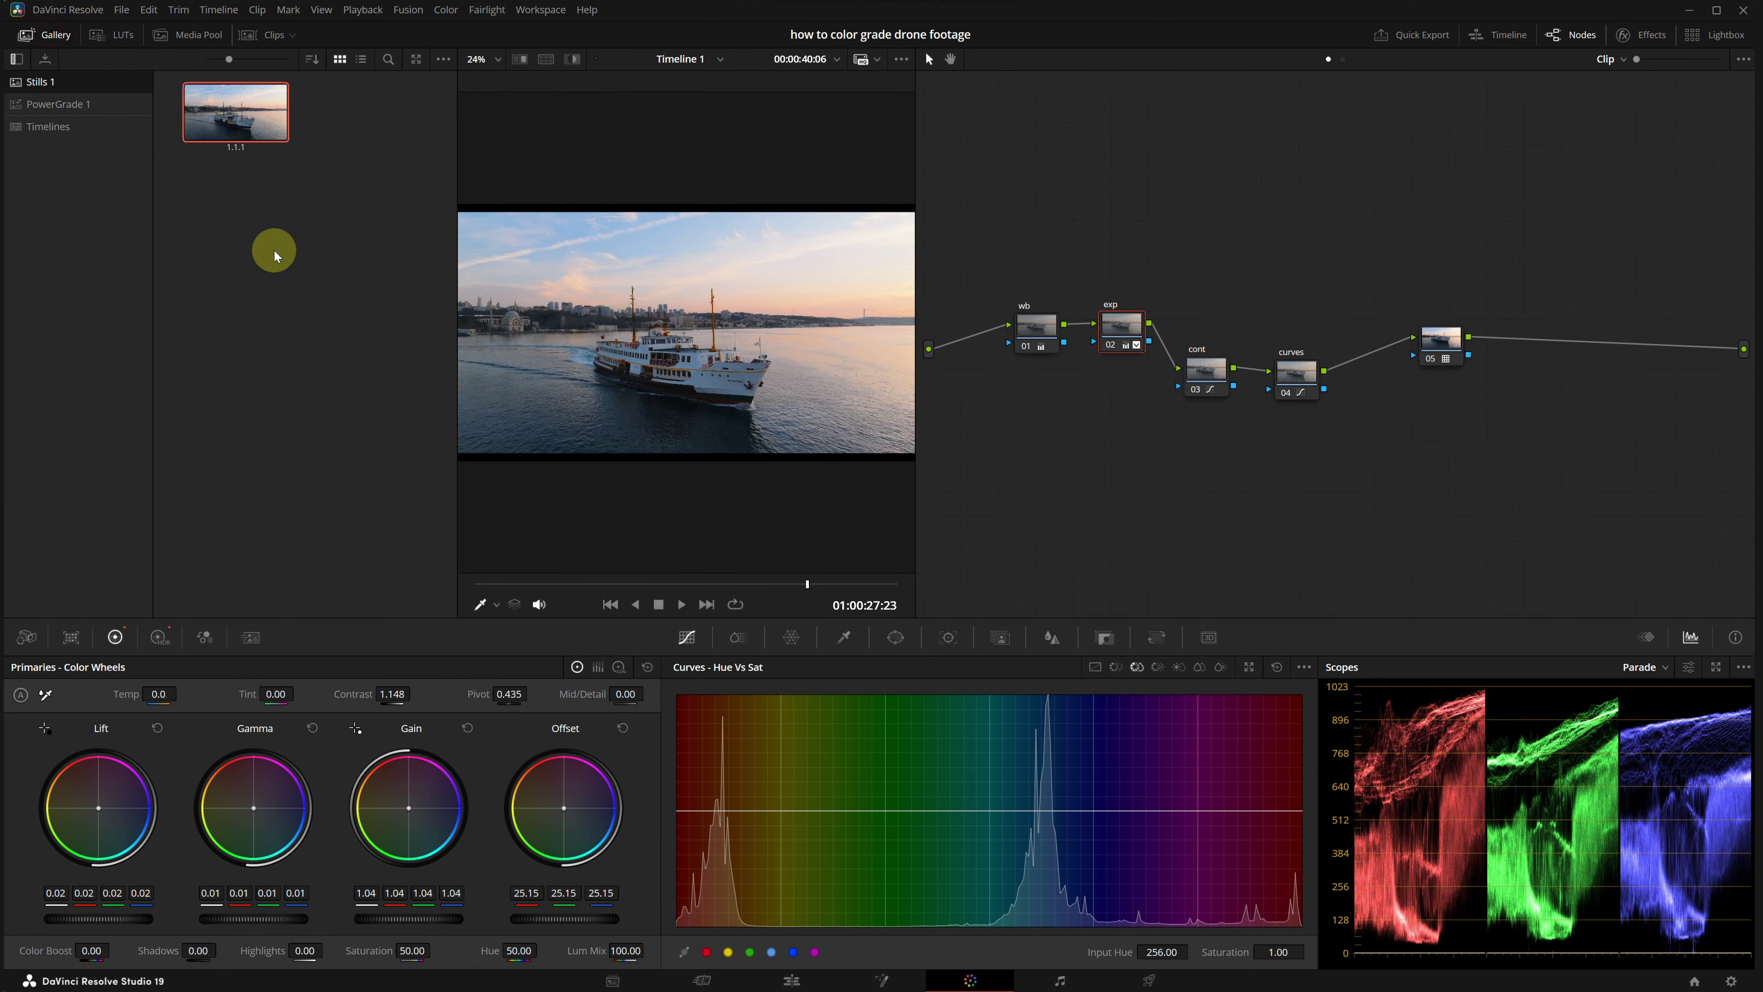
{"action": "left_click", "coordinate": [48, 36]}
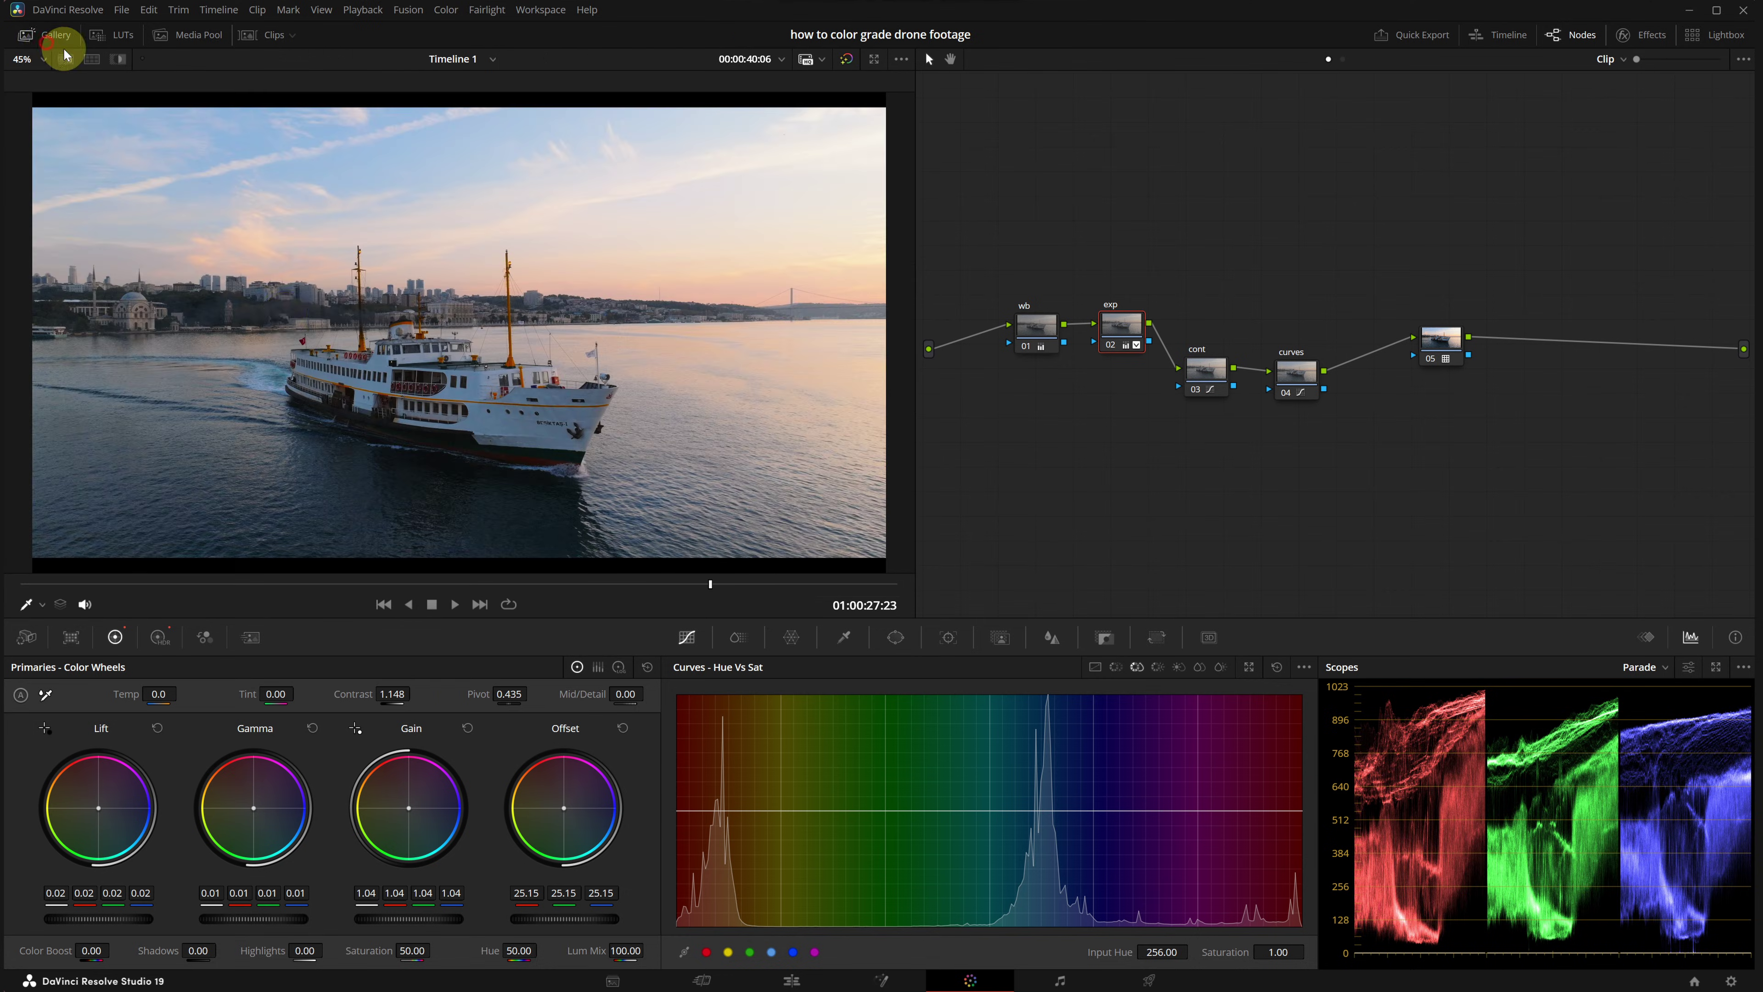
{"action": "right_click", "coordinate": [1069, 419]}
{"action": "left_click", "coordinate": [1117, 430]}
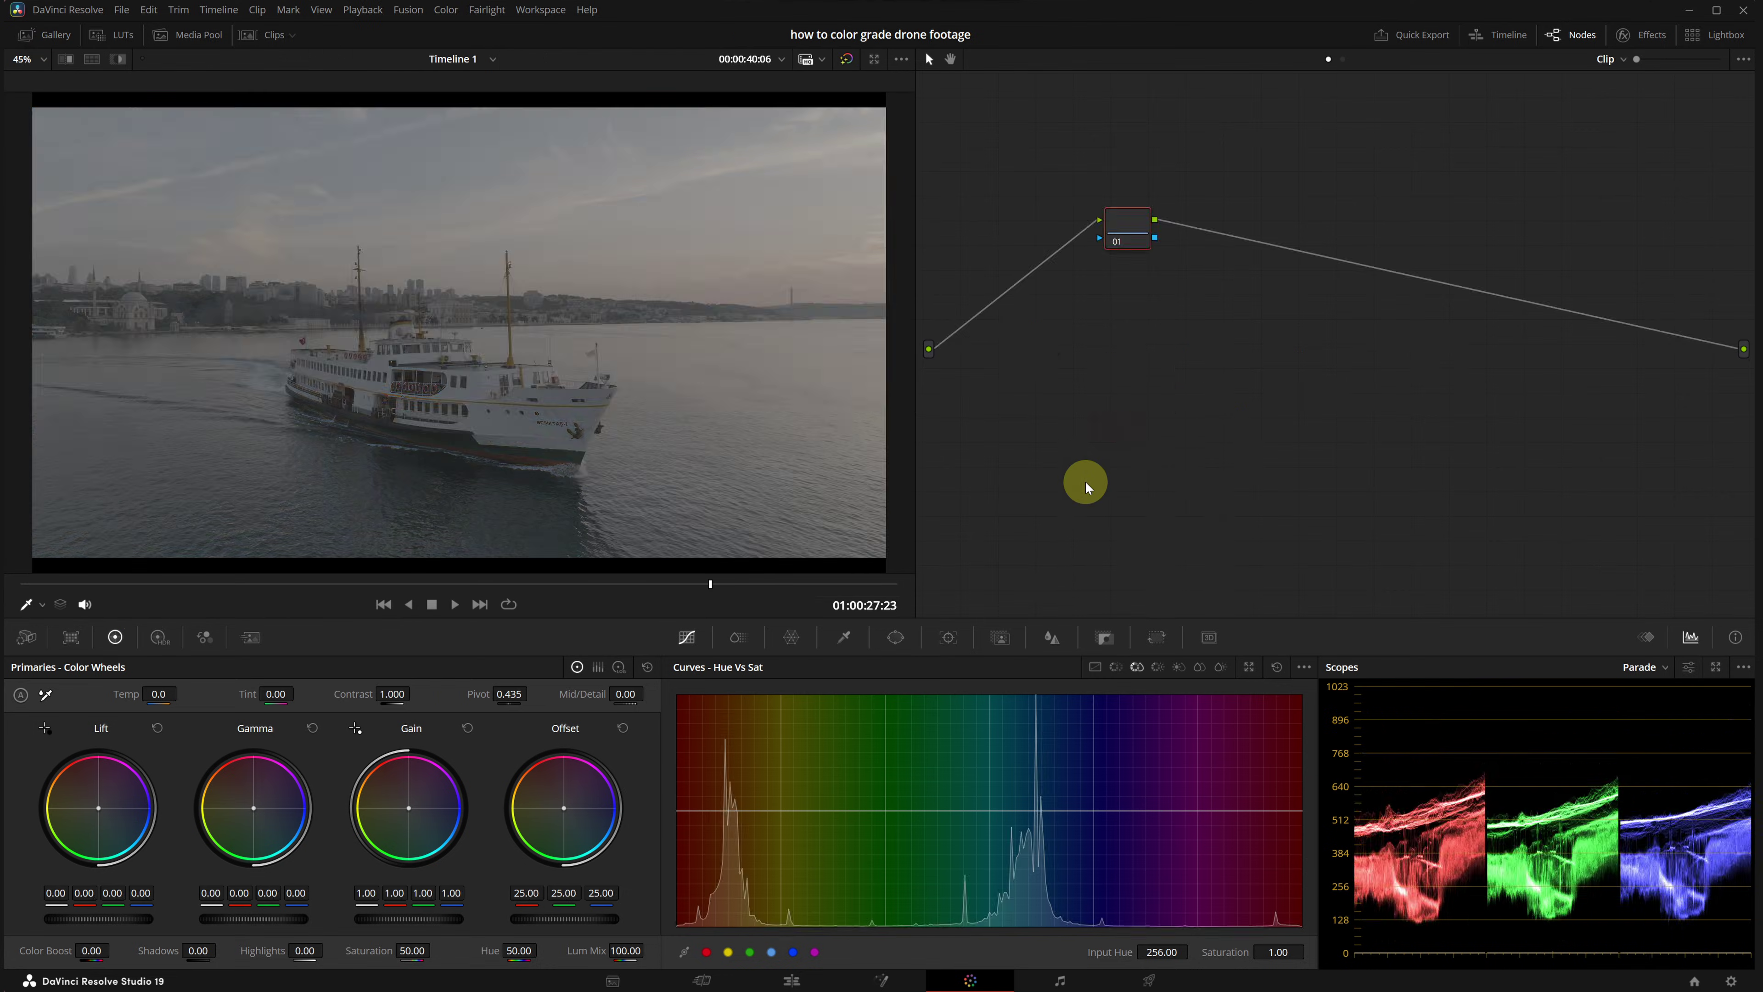
Step: Review the colour management settings in Project Settings and close them
{"action": "left_click", "coordinate": [1731, 980]}
{"action": "scroll", "coordinate": [928, 234], "scroll_direction": "up", "scroll_amount": 1}
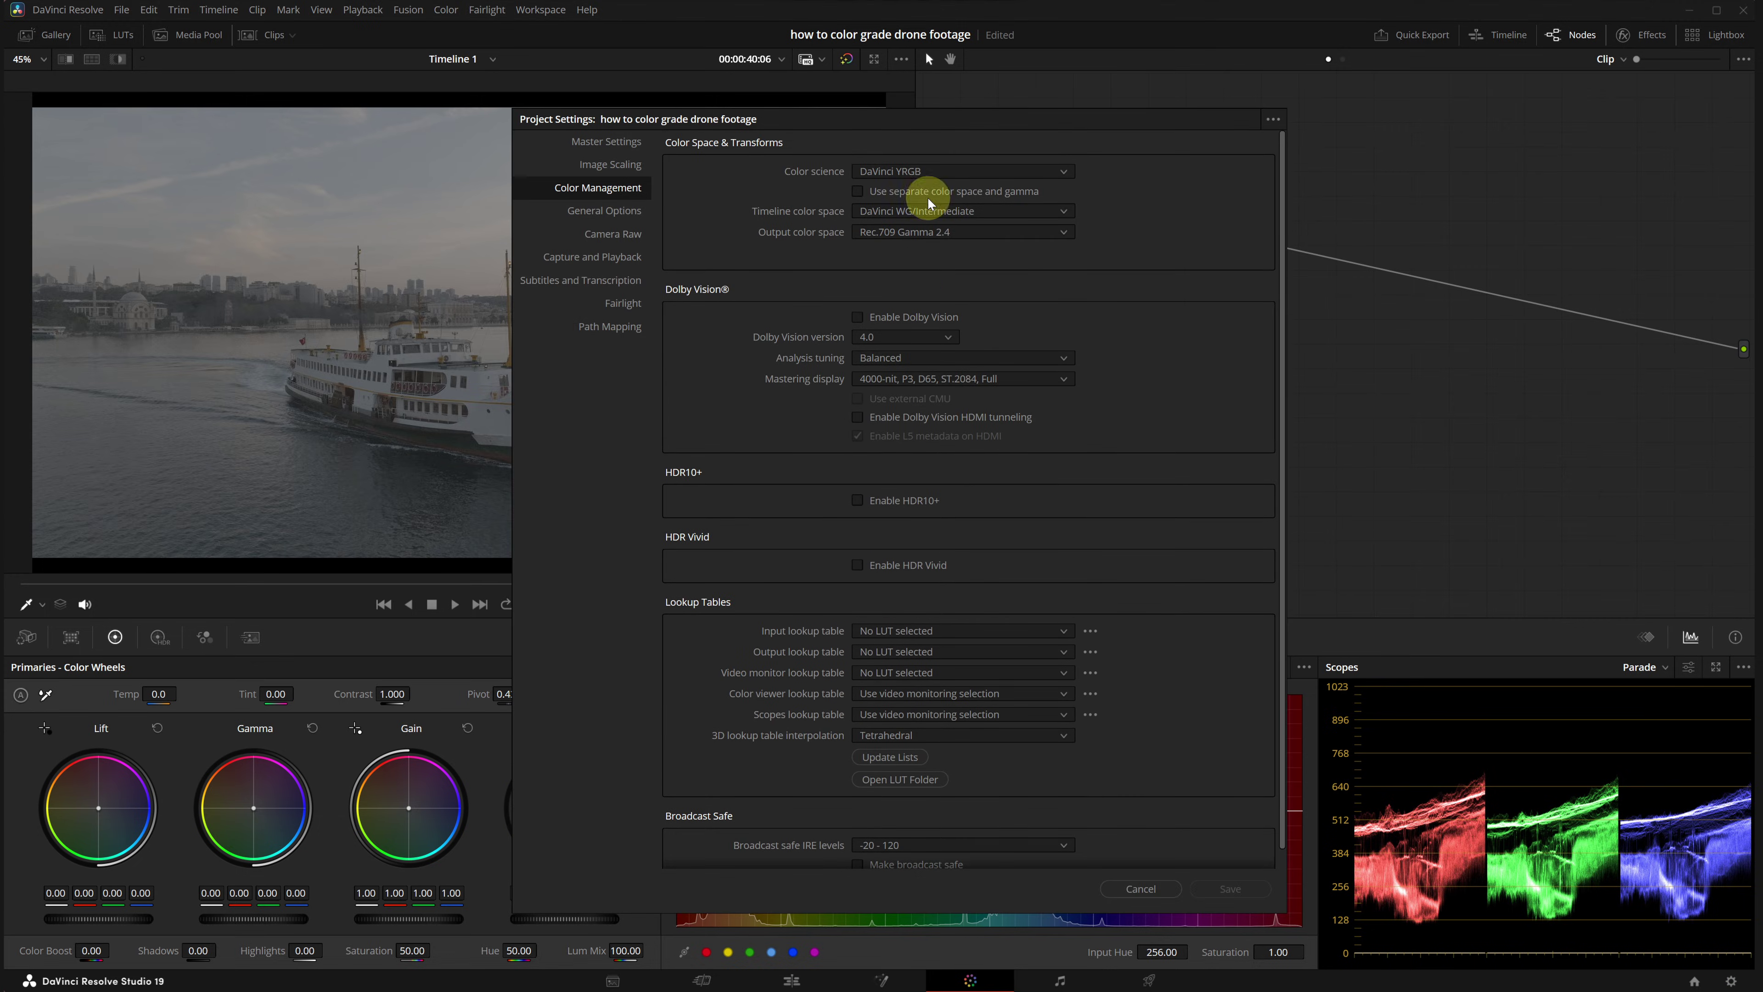
{"action": "left_click", "coordinate": [1139, 886]}
Step: Add serial nodes to make a five-node chain, lowering node 05 and nodes 02–04
{"action": "key", "text": "alt+s"}
{"action": "key", "text": "alt+s"}
{"action": "key", "text": "alt+s"}
{"action": "key", "text": "alt+s"}
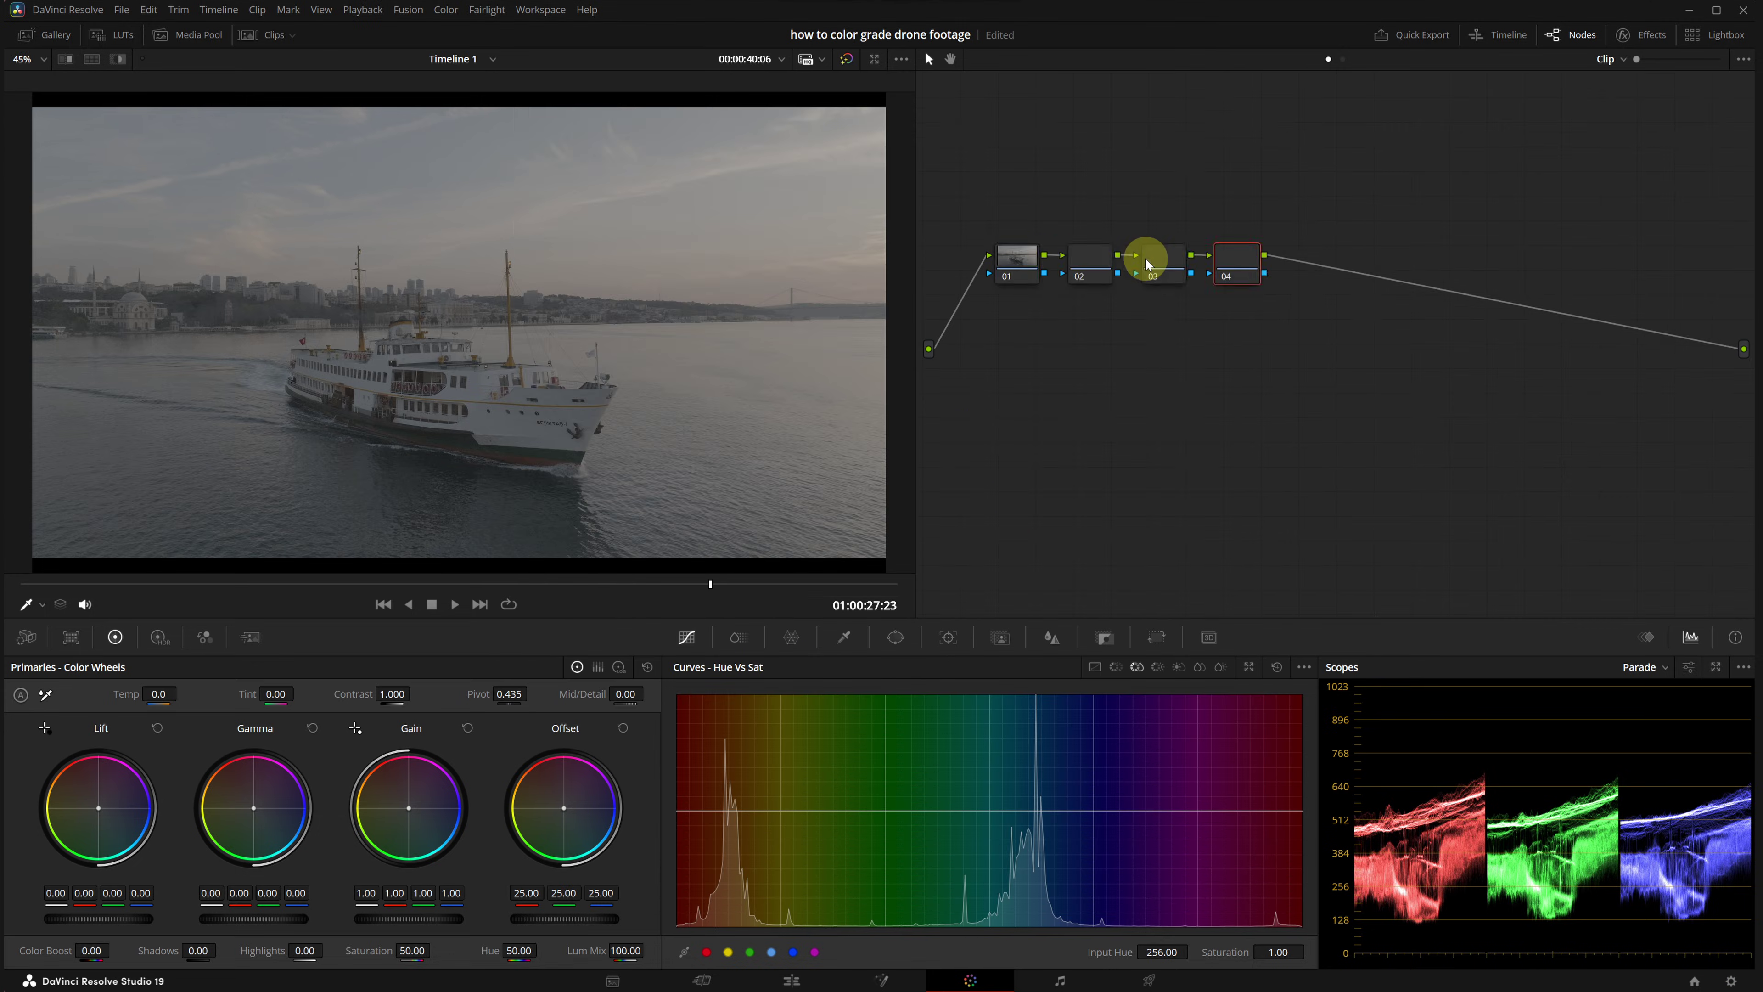
{"action": "left_click_drag", "start_coordinate": [1306, 256], "coordinate": [1522, 348]}
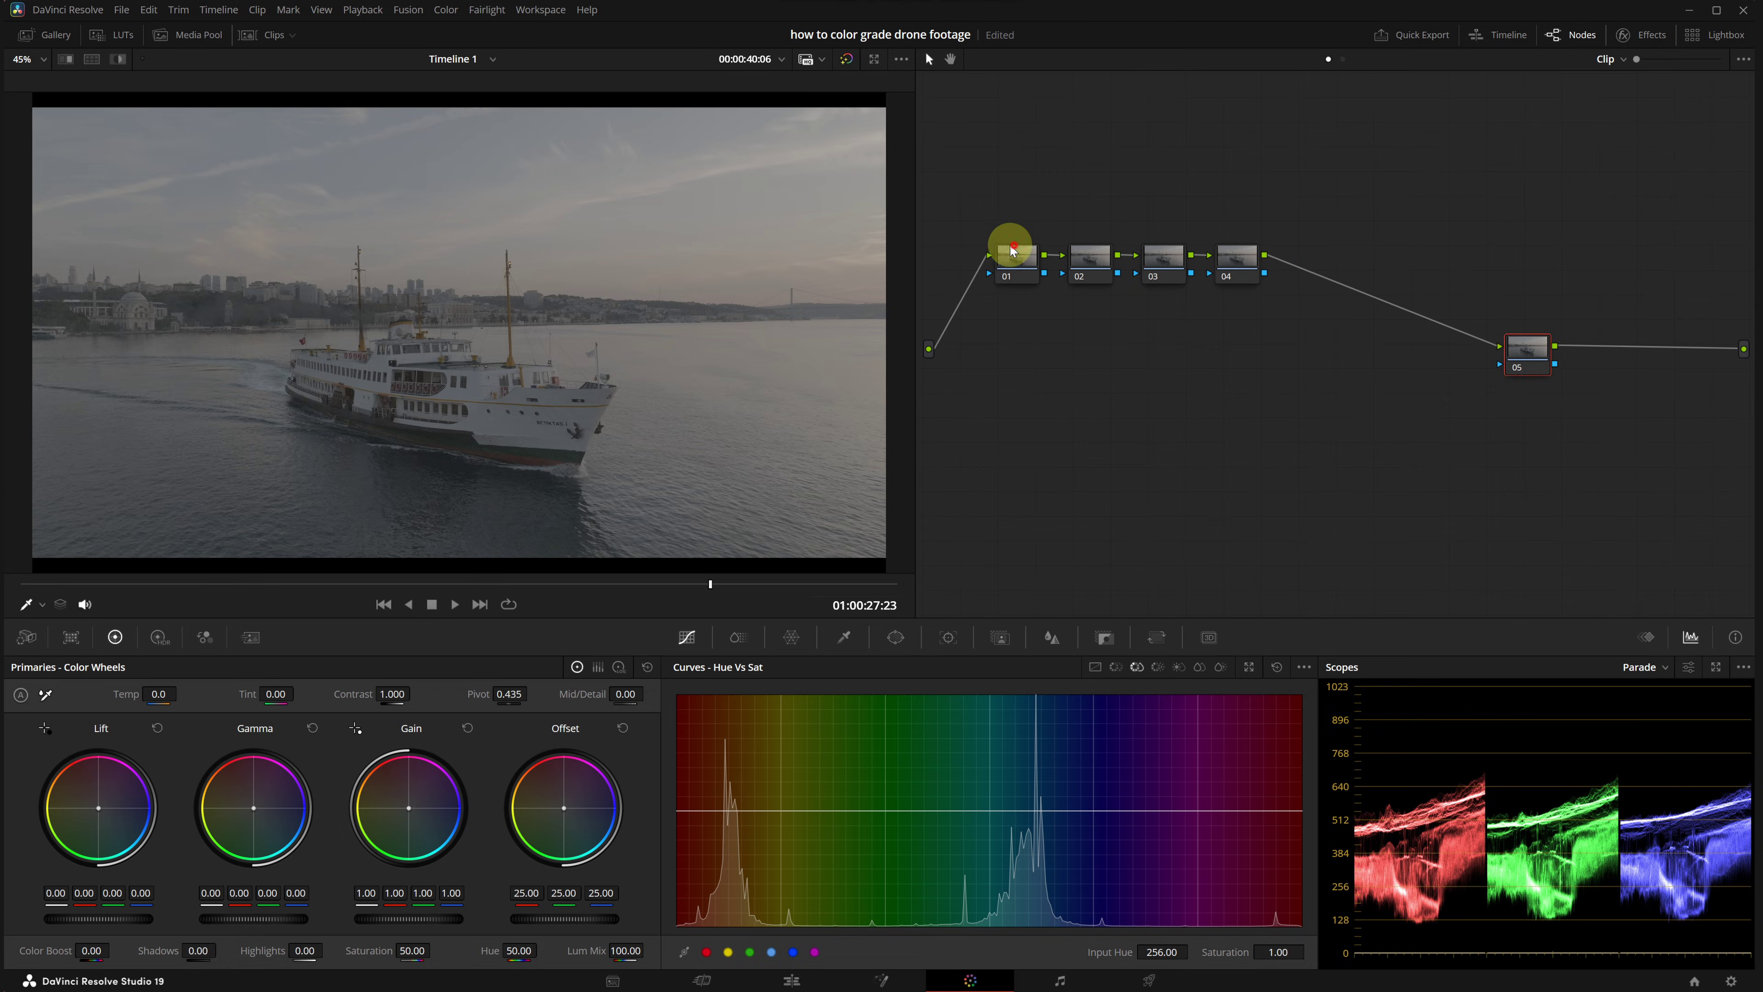
{"action": "left_click_drag", "start_coordinate": [1268, 286], "coordinate": [1261, 304]}
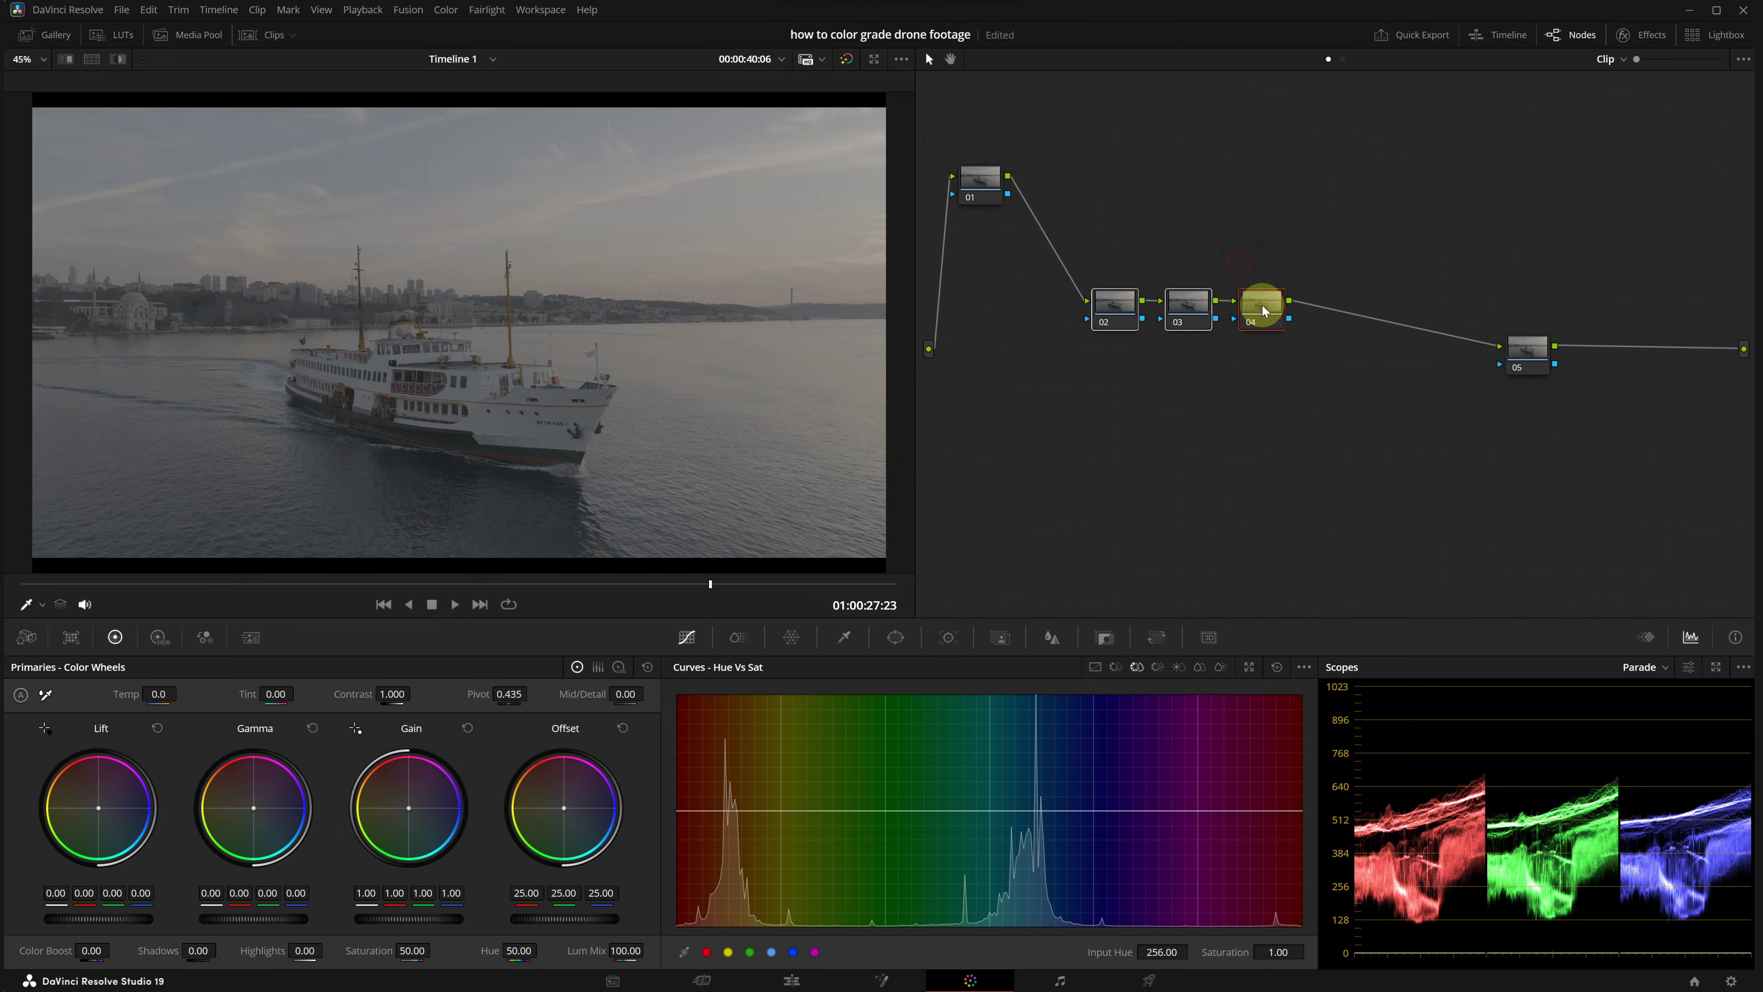
Step: Apply a Color Space Transform effect to node 01 from the Effects library
{"action": "left_click", "coordinate": [1624, 36]}
{"action": "left_click_drag", "start_coordinate": [1547, 429], "coordinate": [928, 185]}
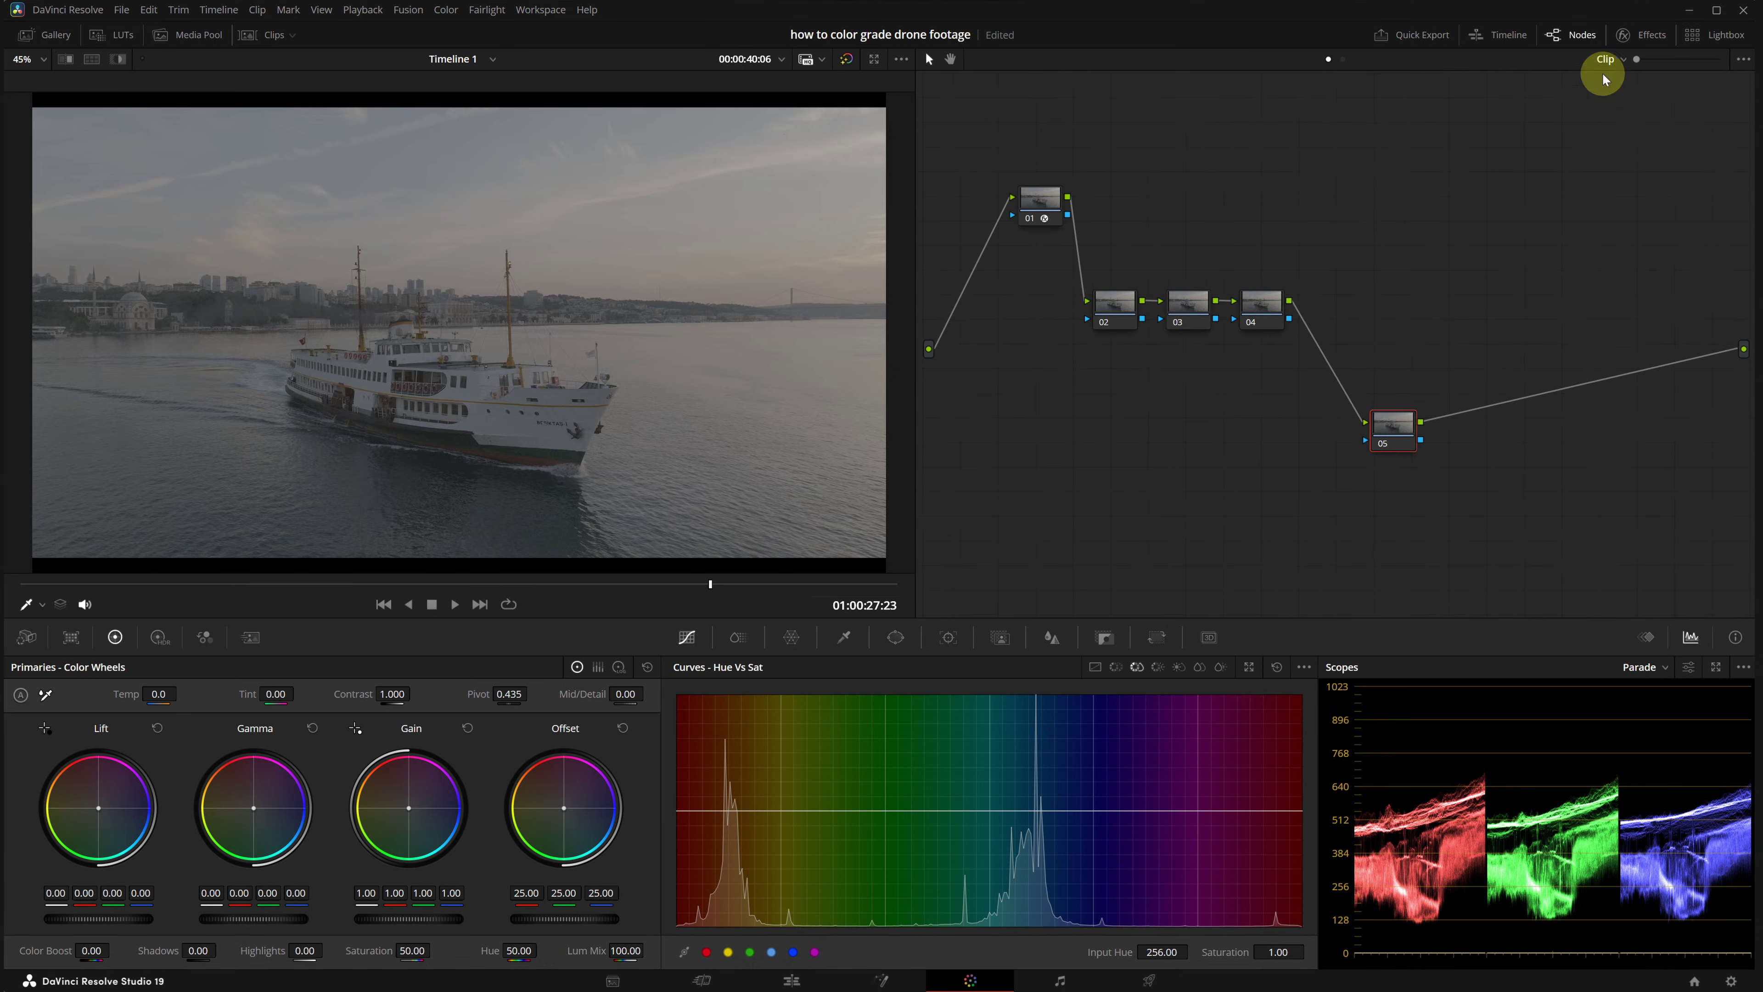
{"action": "left_click", "coordinate": [1632, 35]}
Step: Add a Color Space Transform to node 05, and set node 01's CST input to DJI D-Gamut / DJI D-Log
{"action": "left_click_drag", "start_coordinate": [1482, 427], "coordinate": [1366, 417]}
{"action": "left_click", "coordinate": [975, 200]}
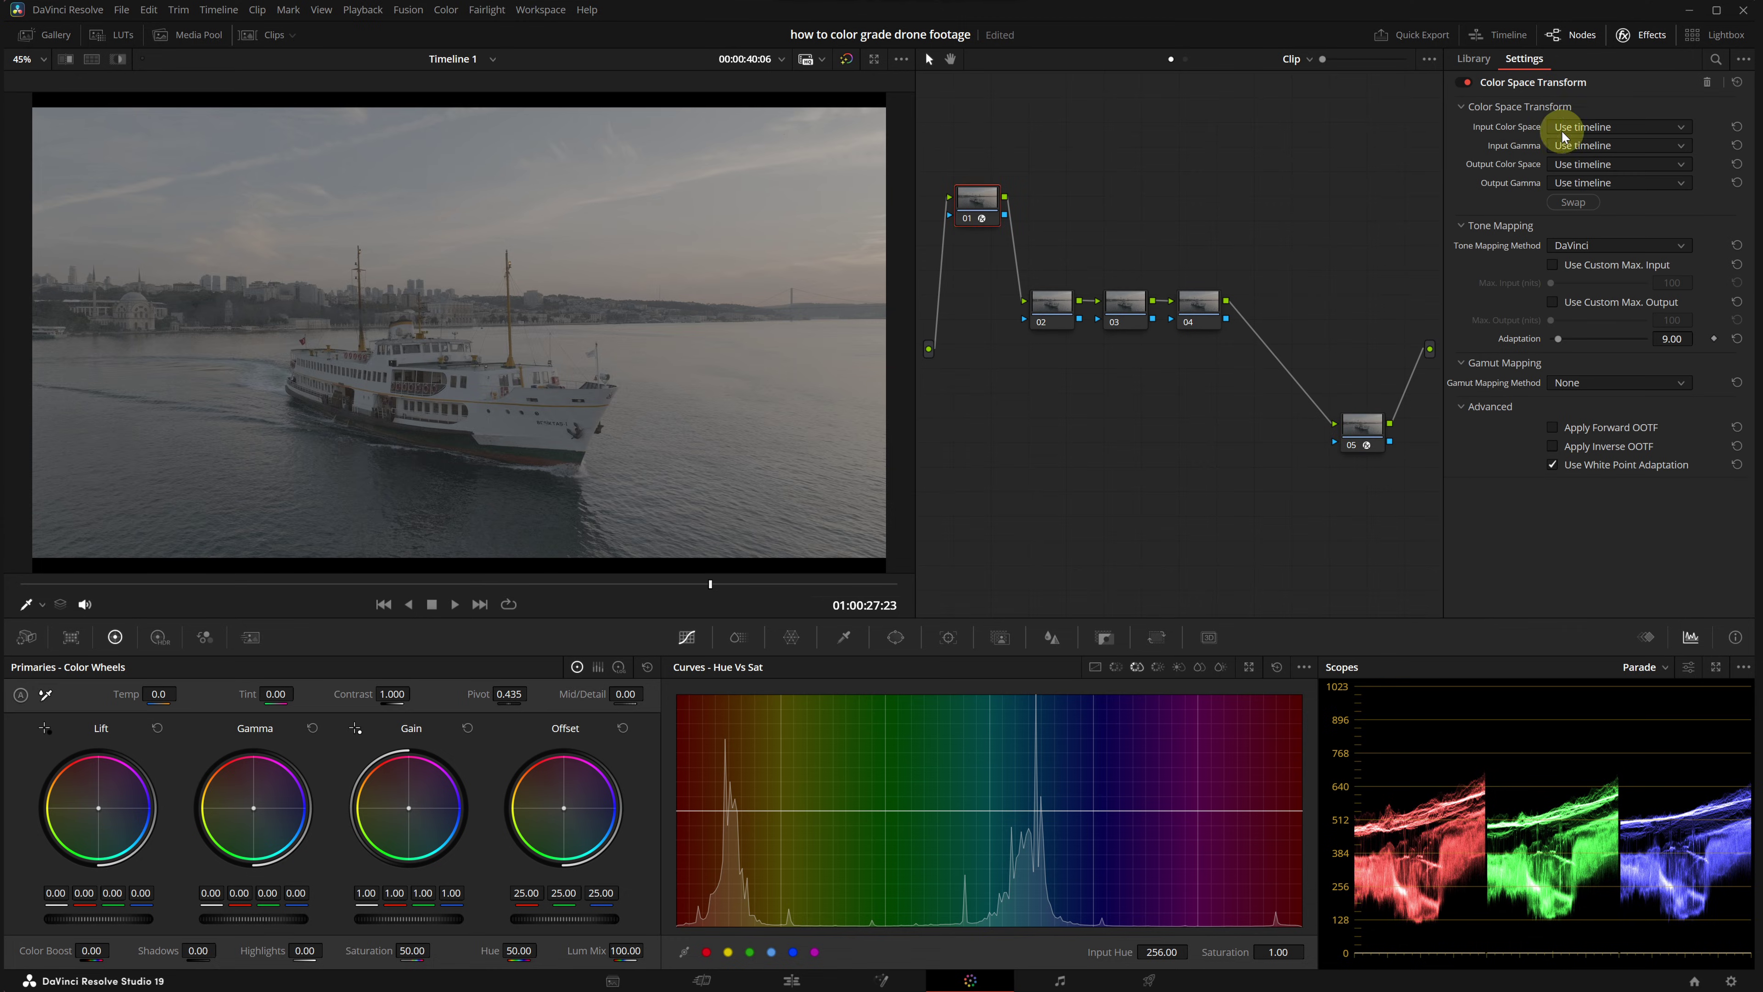
{"action": "left_click", "coordinate": [1589, 127]}
{"action": "scroll", "coordinate": [1601, 191], "scroll_direction": "down", "scroll_amount": 3}
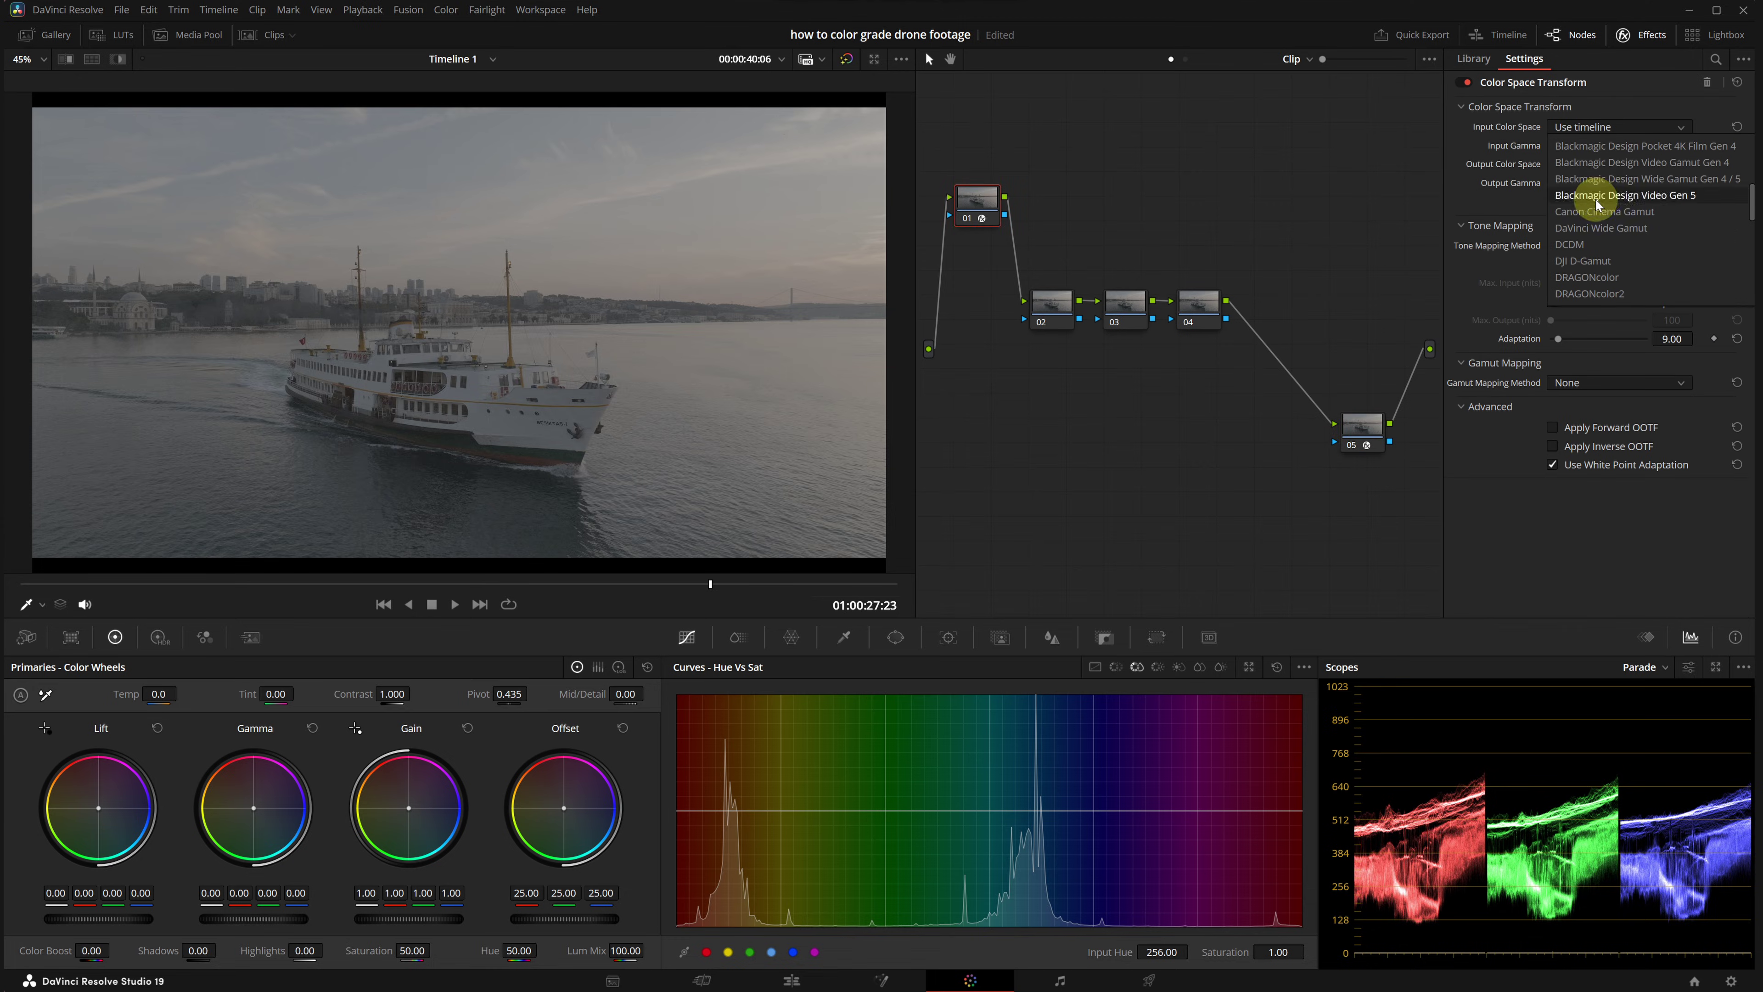
{"action": "scroll", "coordinate": [1586, 176], "scroll_direction": "down", "scroll_amount": 2}
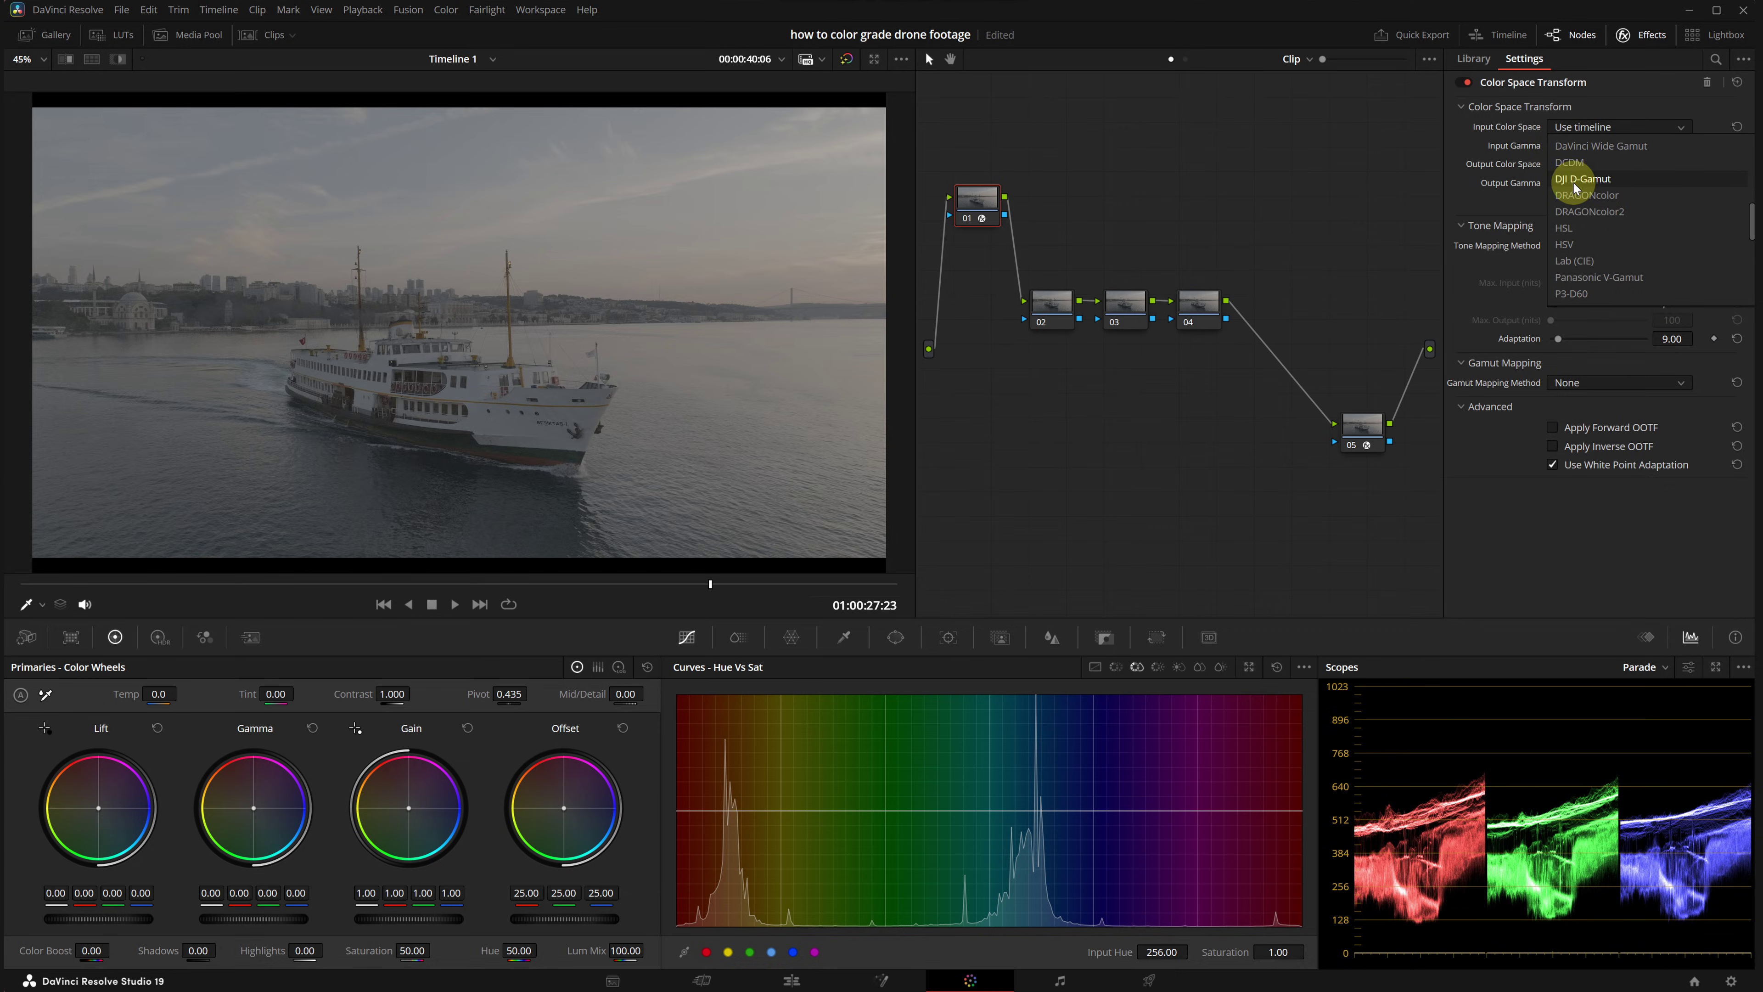
{"action": "left_click", "coordinate": [1603, 179]}
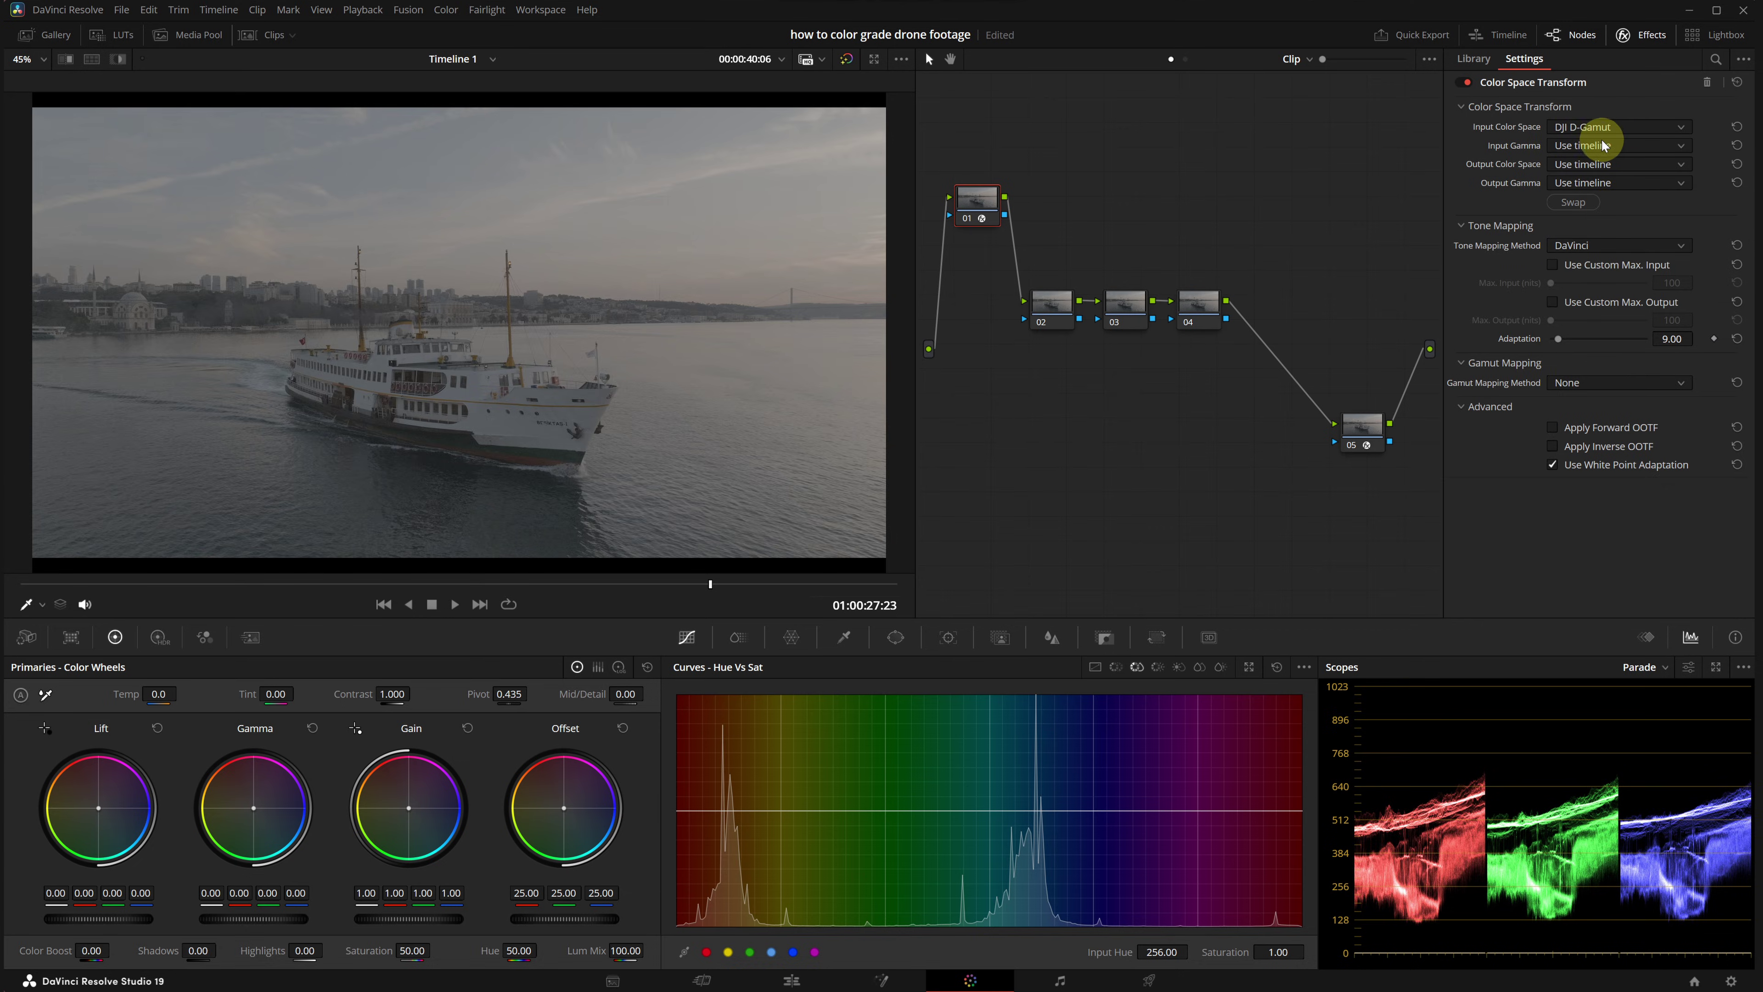
{"action": "left_click", "coordinate": [1577, 146]}
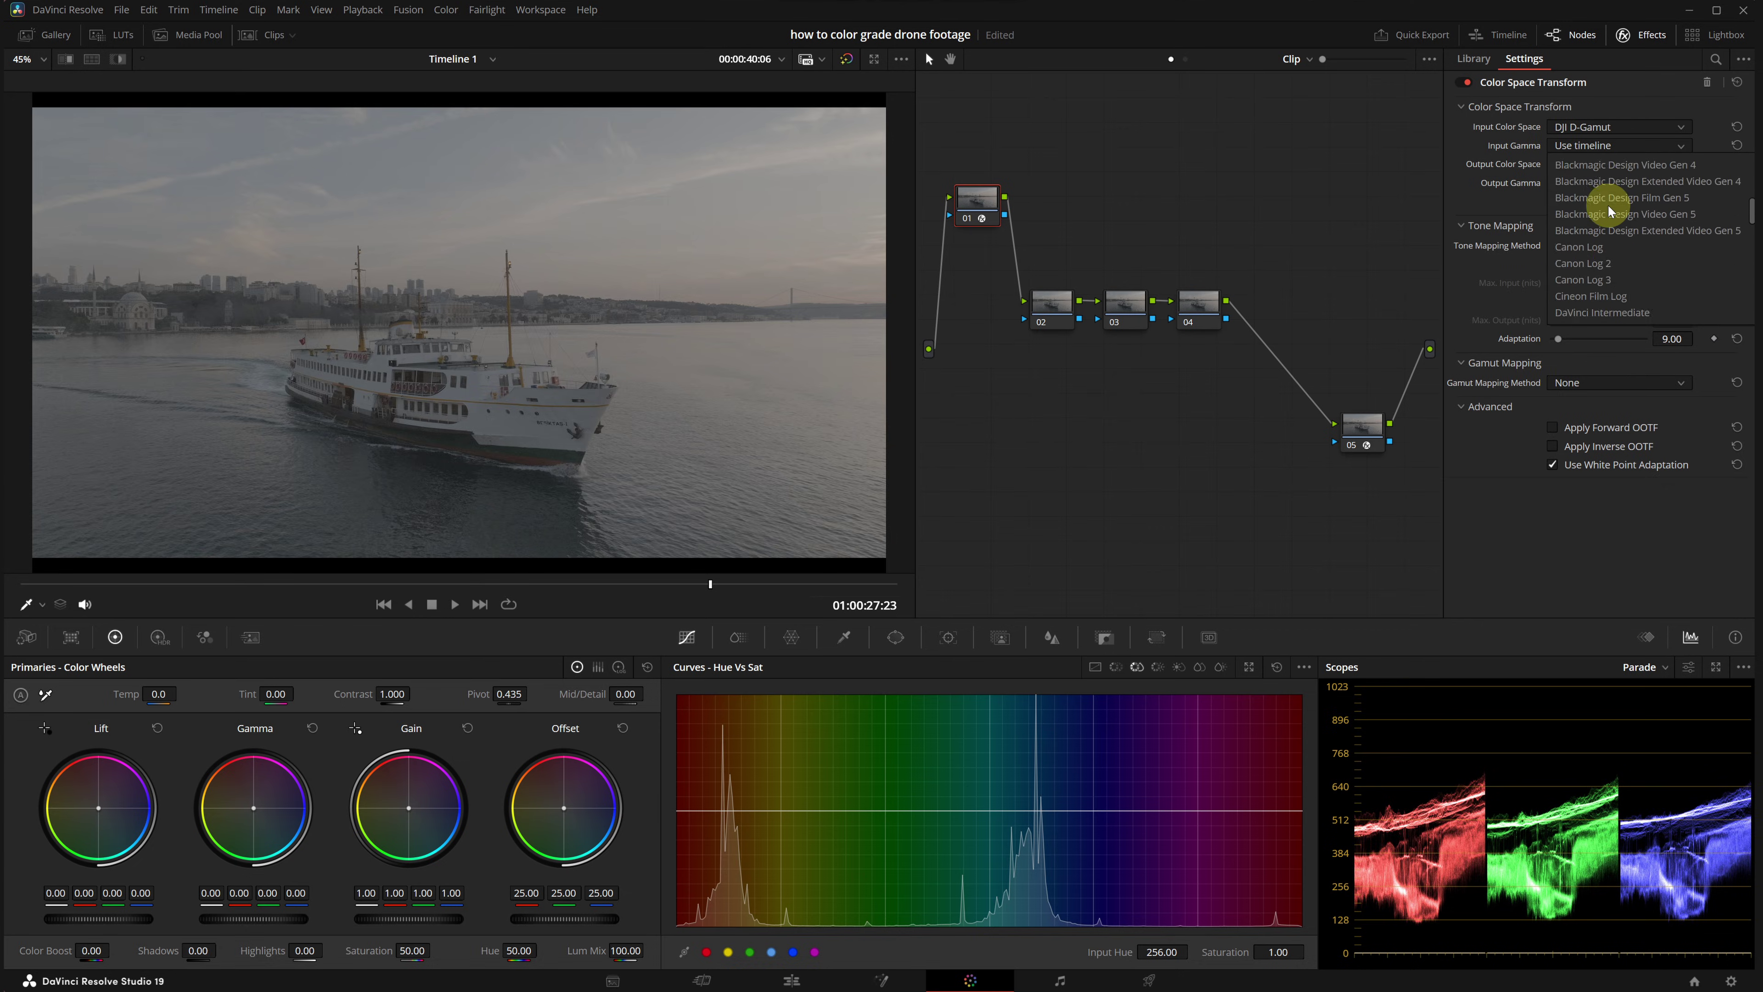
{"action": "left_click", "coordinate": [1591, 247]}
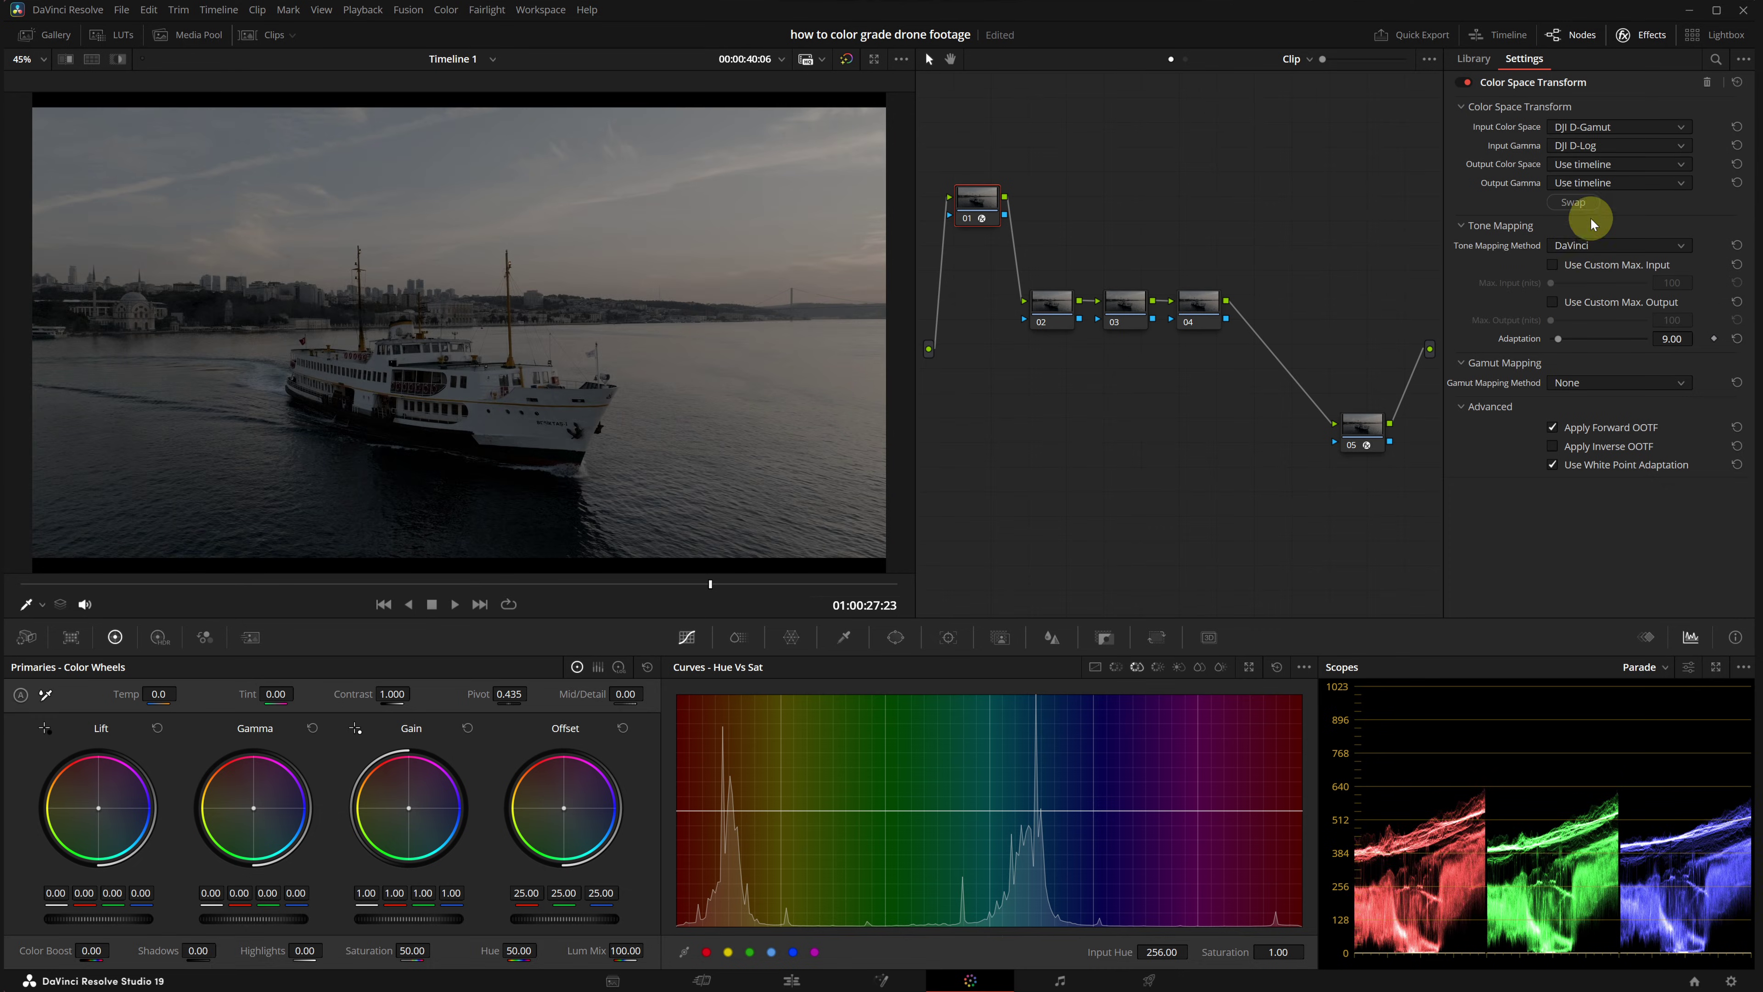
Step: Set node 01's CST output to DaVinci Wide Gamut with DaVinci Intermediate gamma
{"action": "left_click", "coordinate": [1592, 163]}
{"action": "scroll", "coordinate": [1602, 234], "scroll_direction": "down", "scroll_amount": 5}
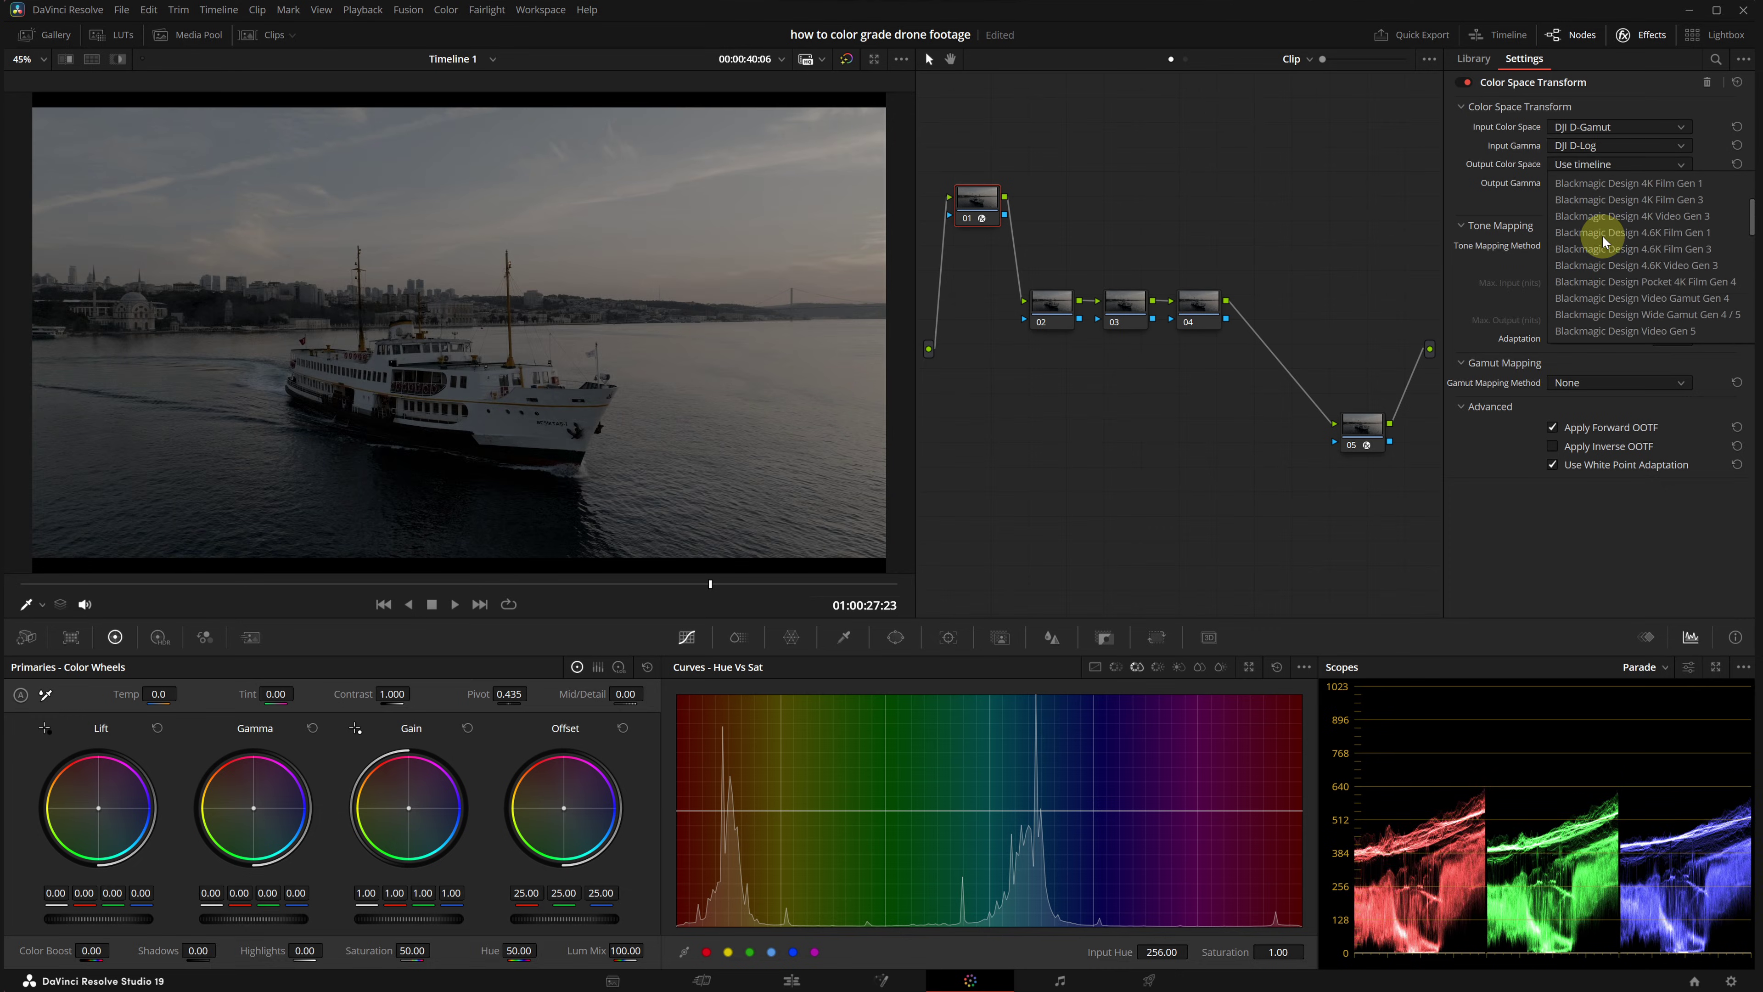
{"action": "left_click", "coordinate": [1624, 217]}
{"action": "left_click", "coordinate": [1618, 183]}
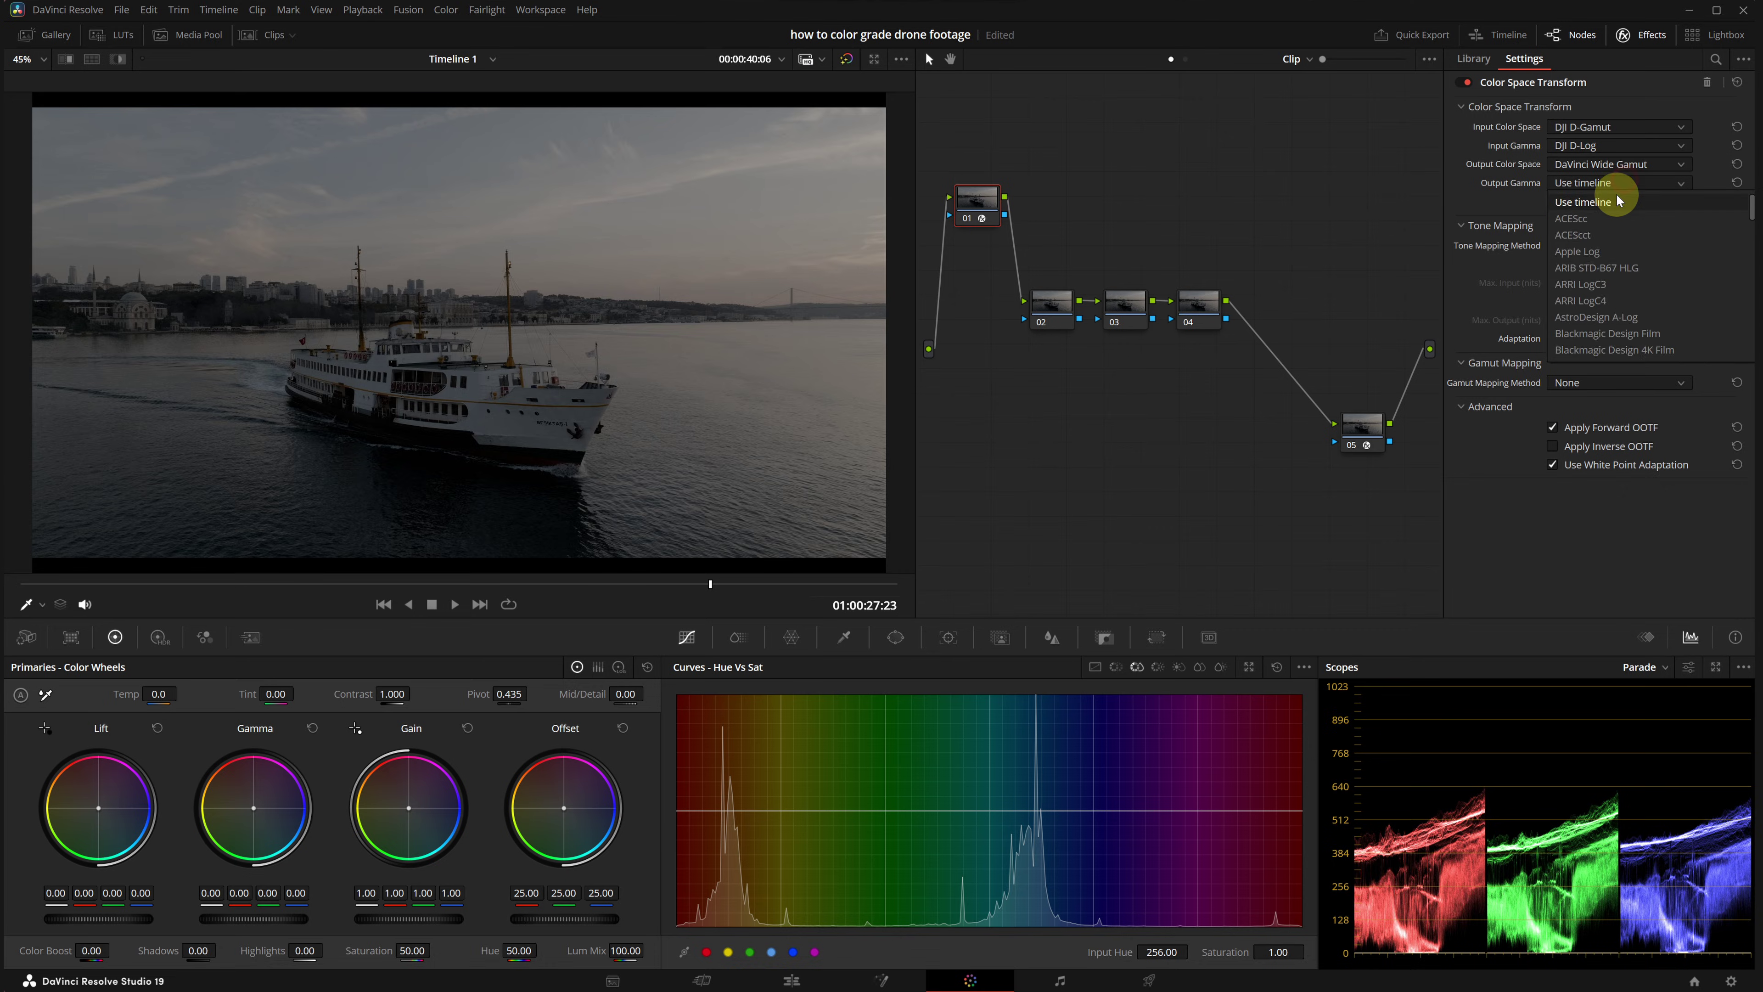
{"action": "left_click", "coordinate": [1602, 299]}
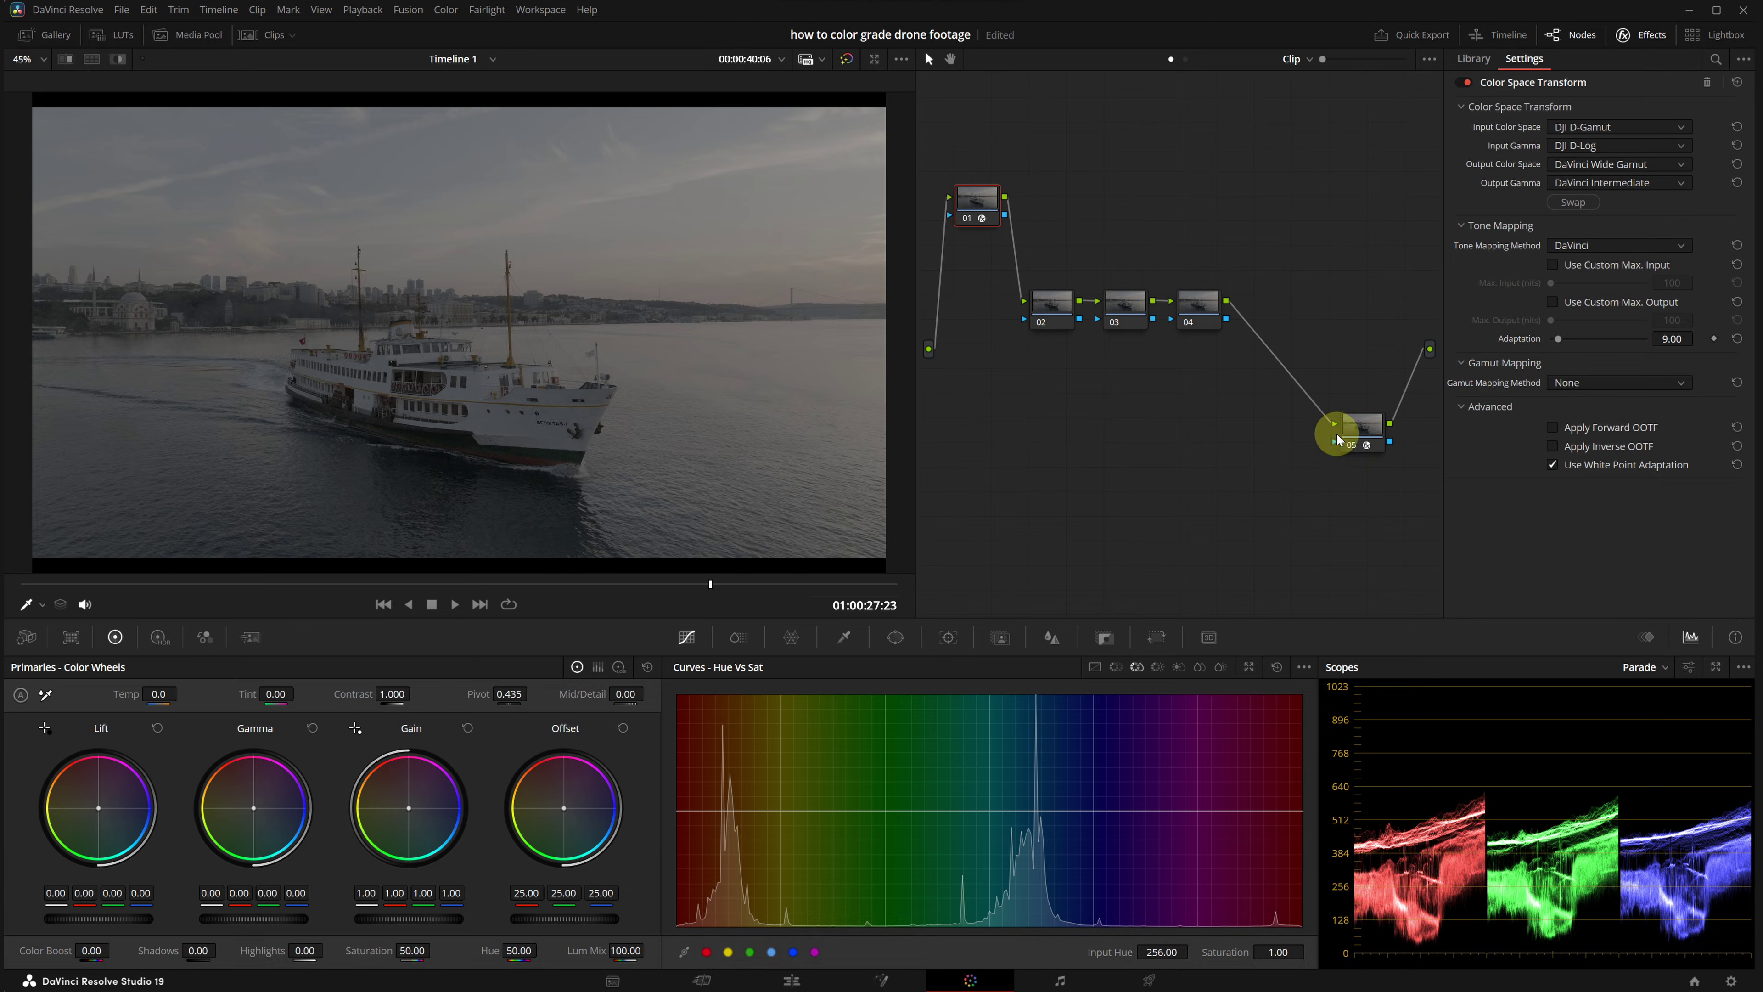
Step: Set node 05's CST input to DaVinci Wide Gamut / DaVinci Intermediate and output gamma to Gamma 2.4, then scrub to check
{"action": "left_click", "coordinate": [1590, 132]}
{"action": "left_click", "coordinate": [1588, 201]}
{"action": "left_click", "coordinate": [1596, 145]}
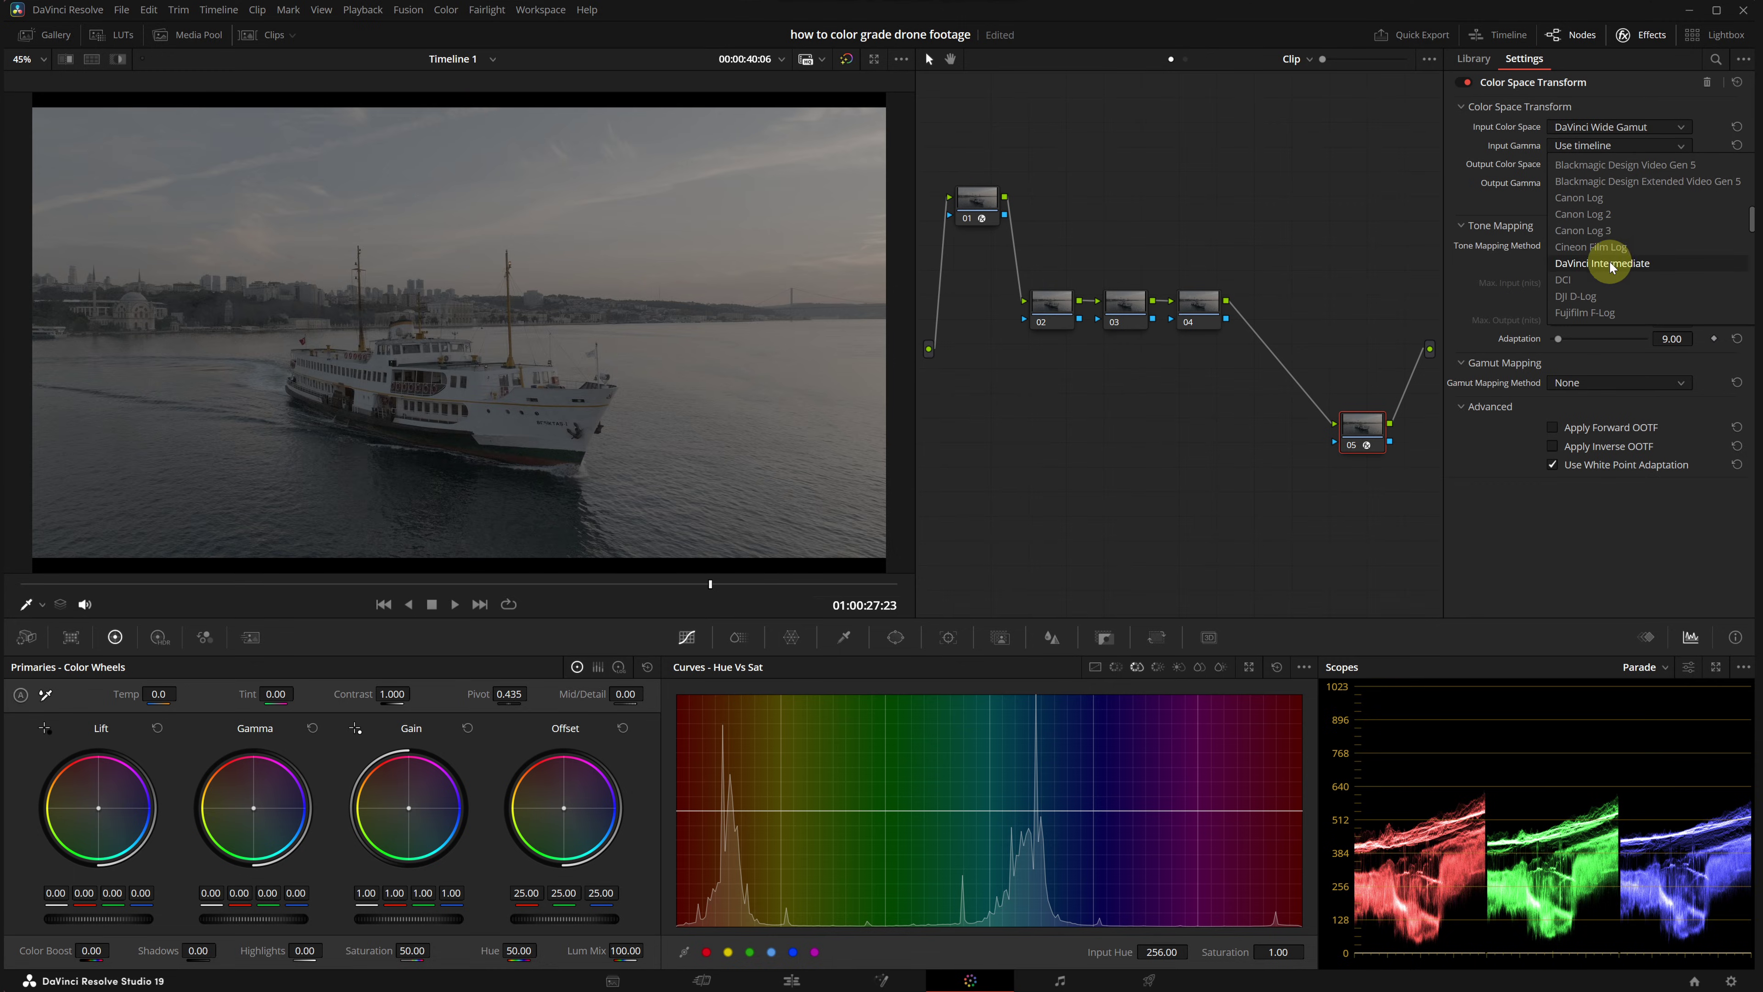
{"action": "left_click", "coordinate": [1610, 264]}
{"action": "left_click", "coordinate": [1617, 183]}
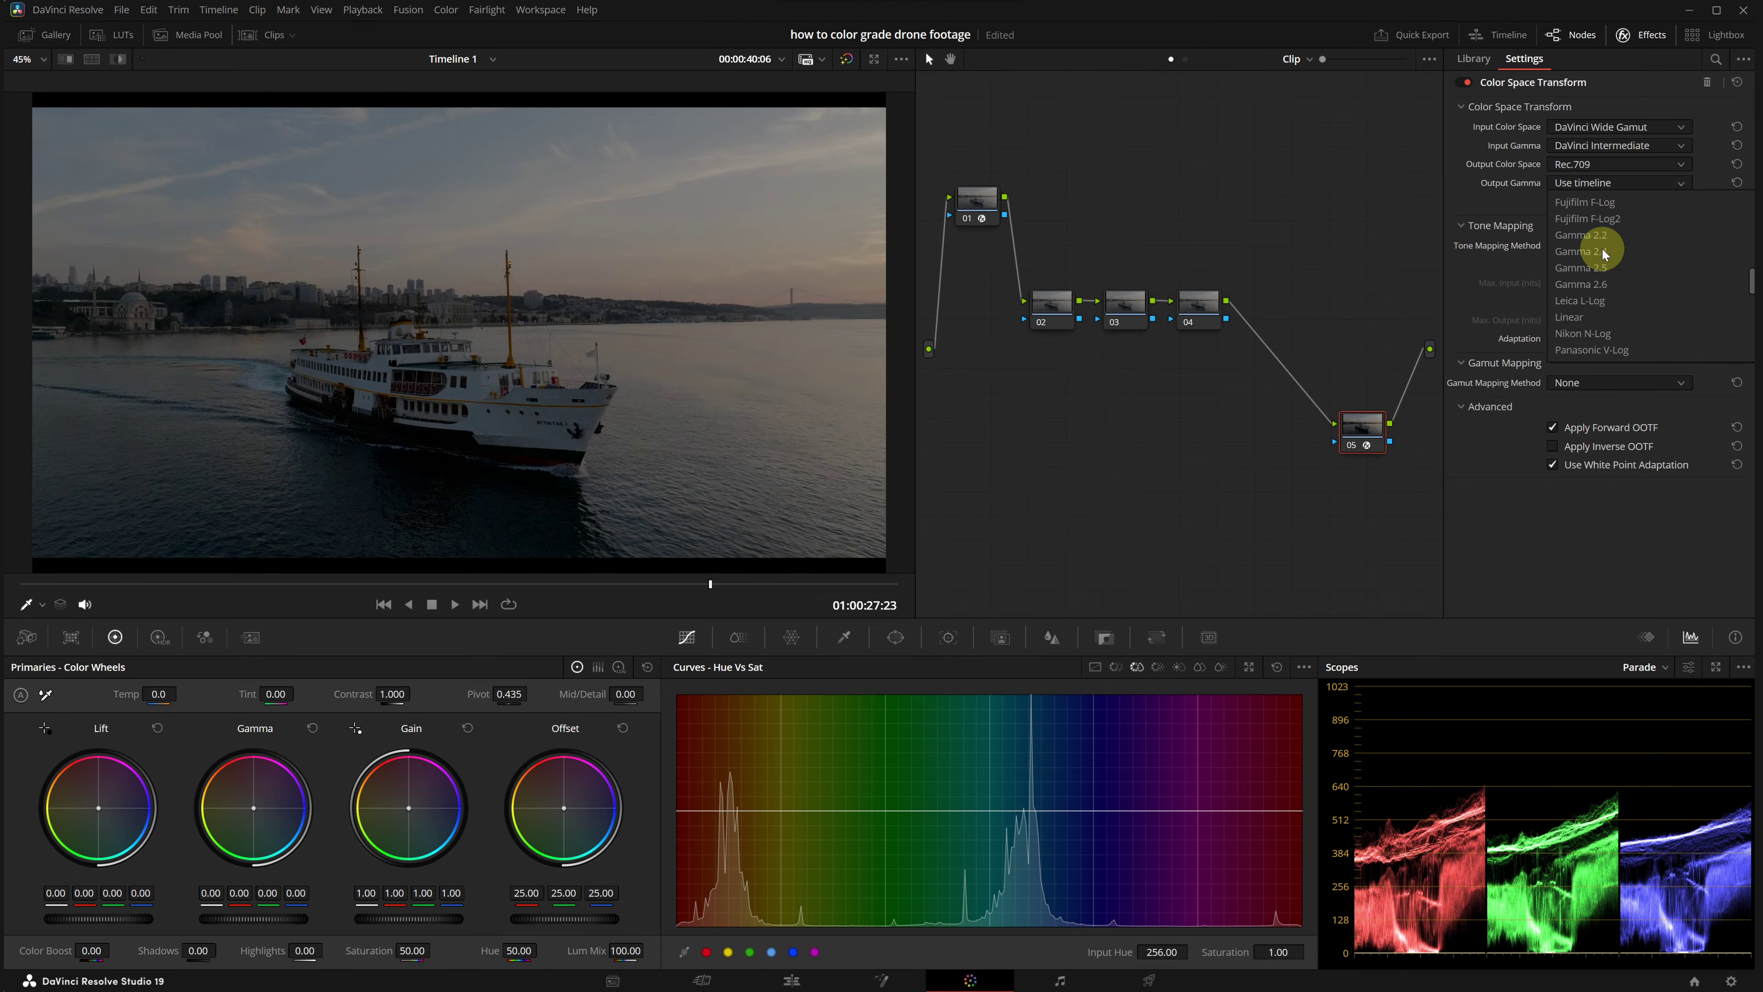
{"action": "left_click", "coordinate": [1601, 250]}
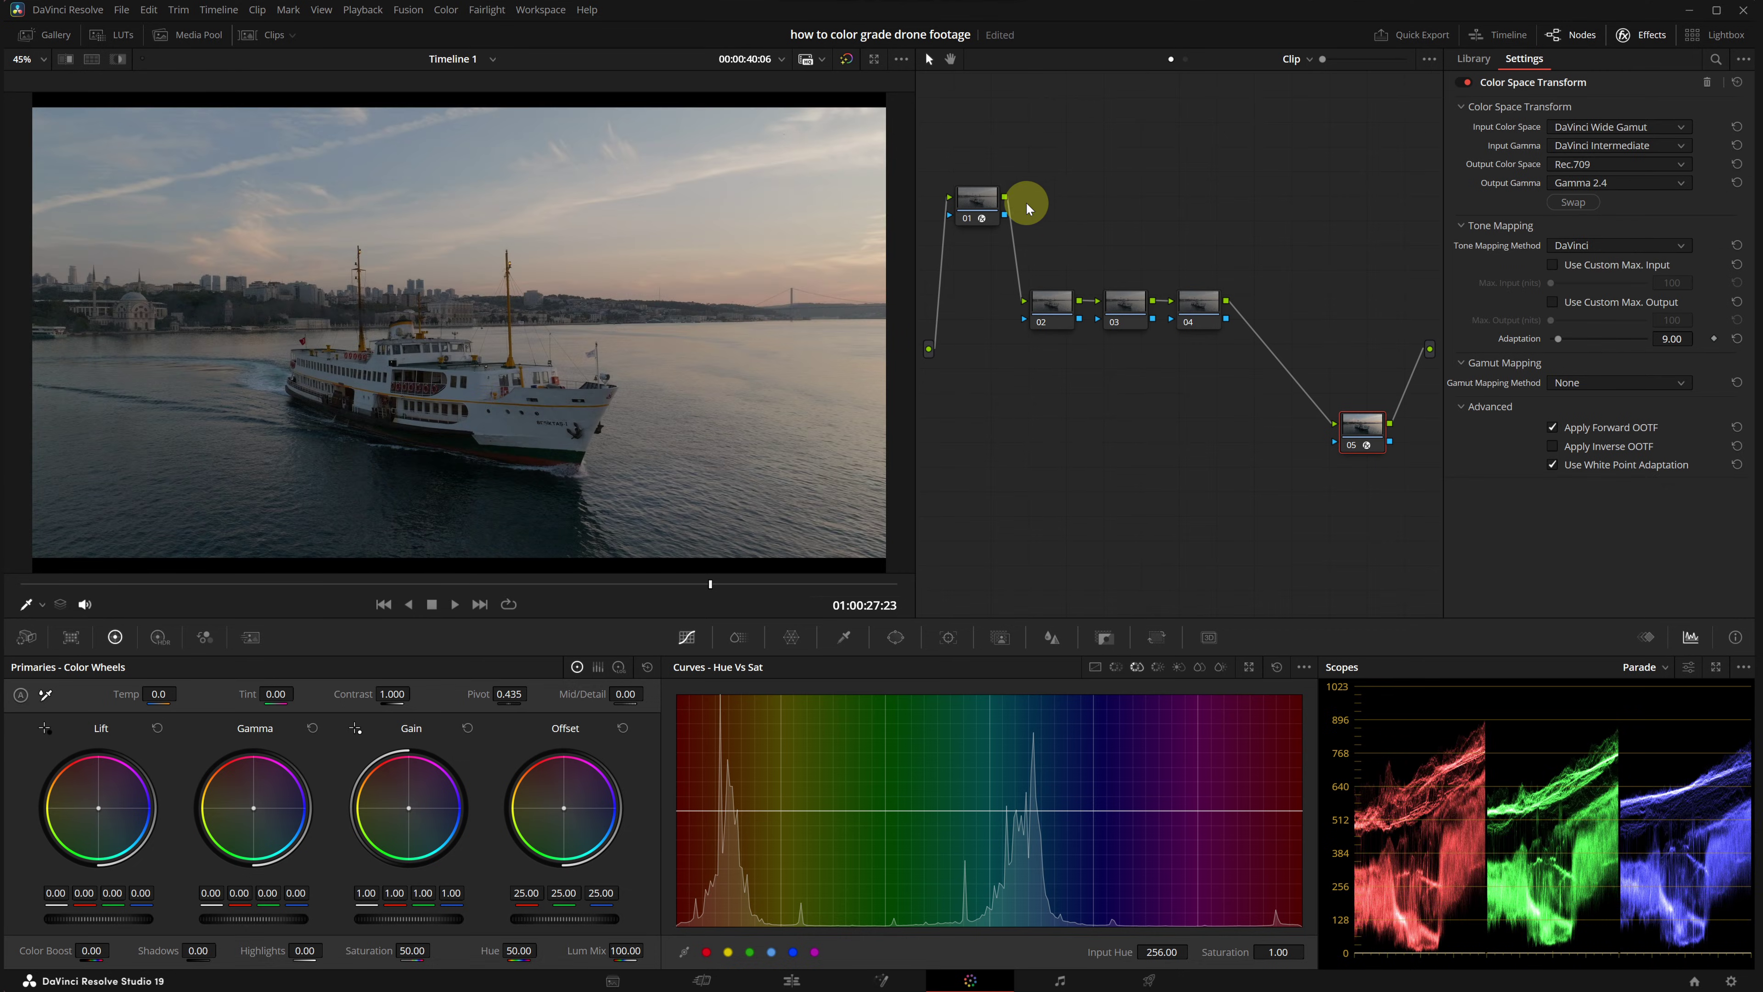
{"action": "left_click_drag", "start_coordinate": [251, 593], "coordinate": [589, 591]}
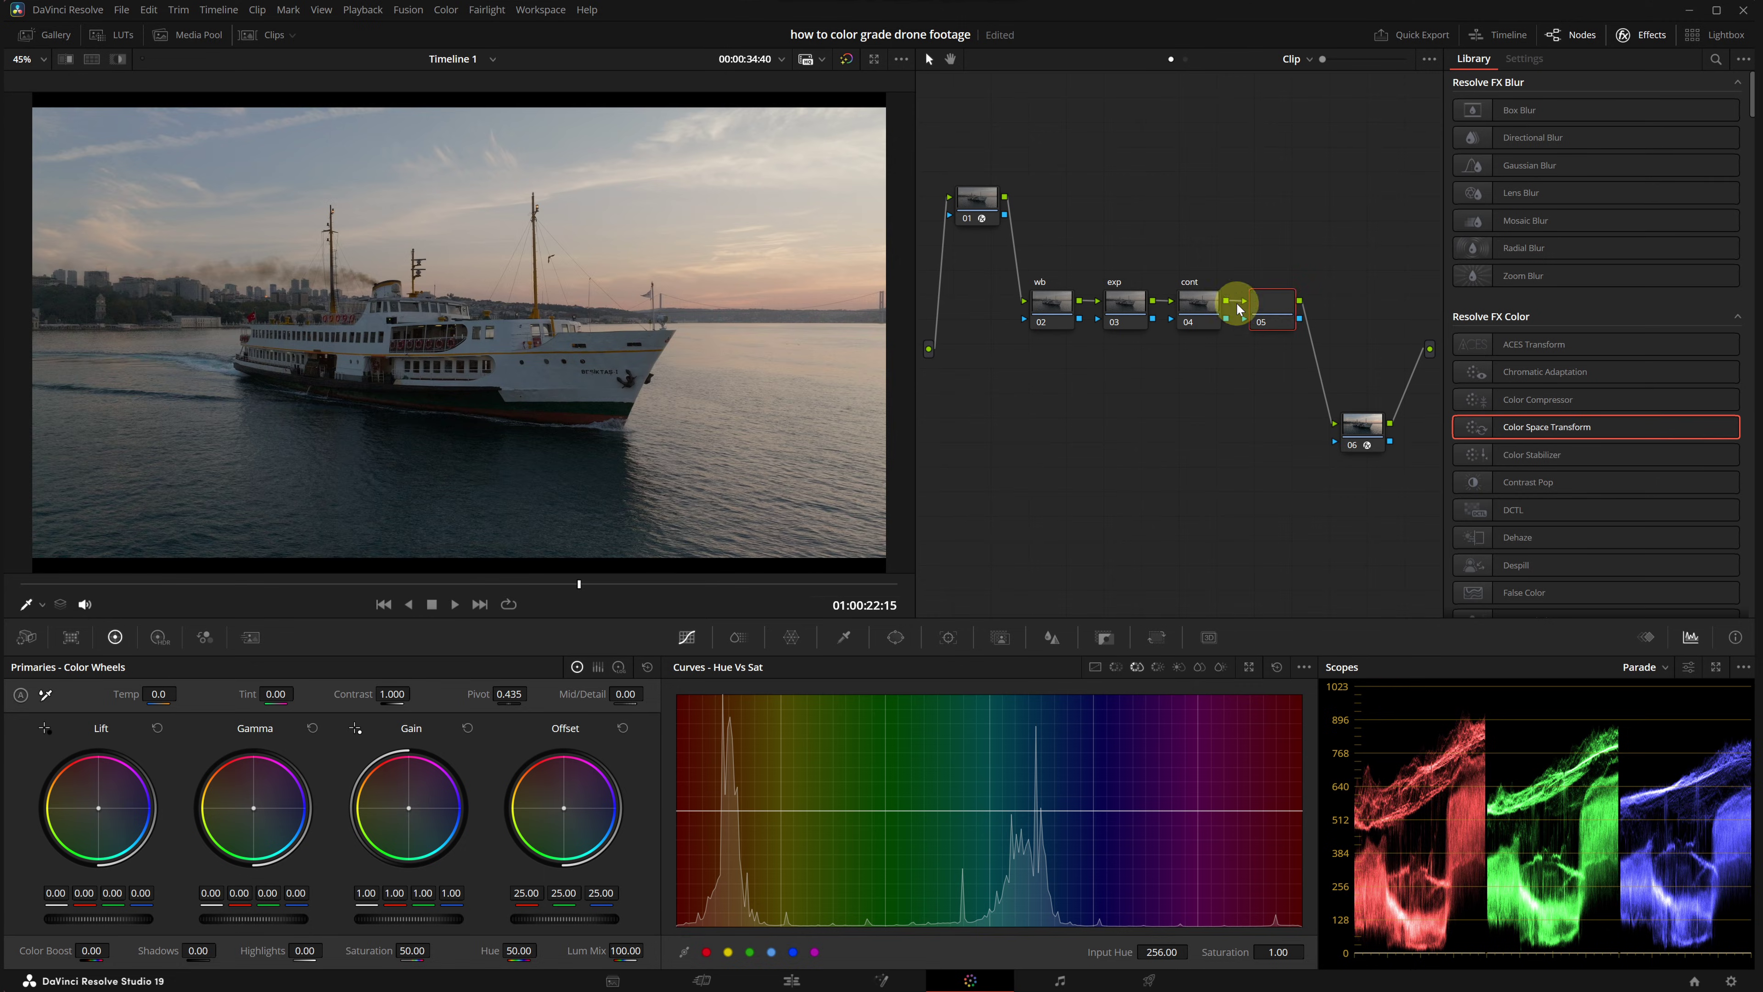
Step: Add three serial nodes after cont on a new lower row
{"action": "left_click_drag", "start_coordinate": [1235, 304], "coordinate": [1053, 406]}
{"action": "left_click", "coordinate": [1166, 386]}
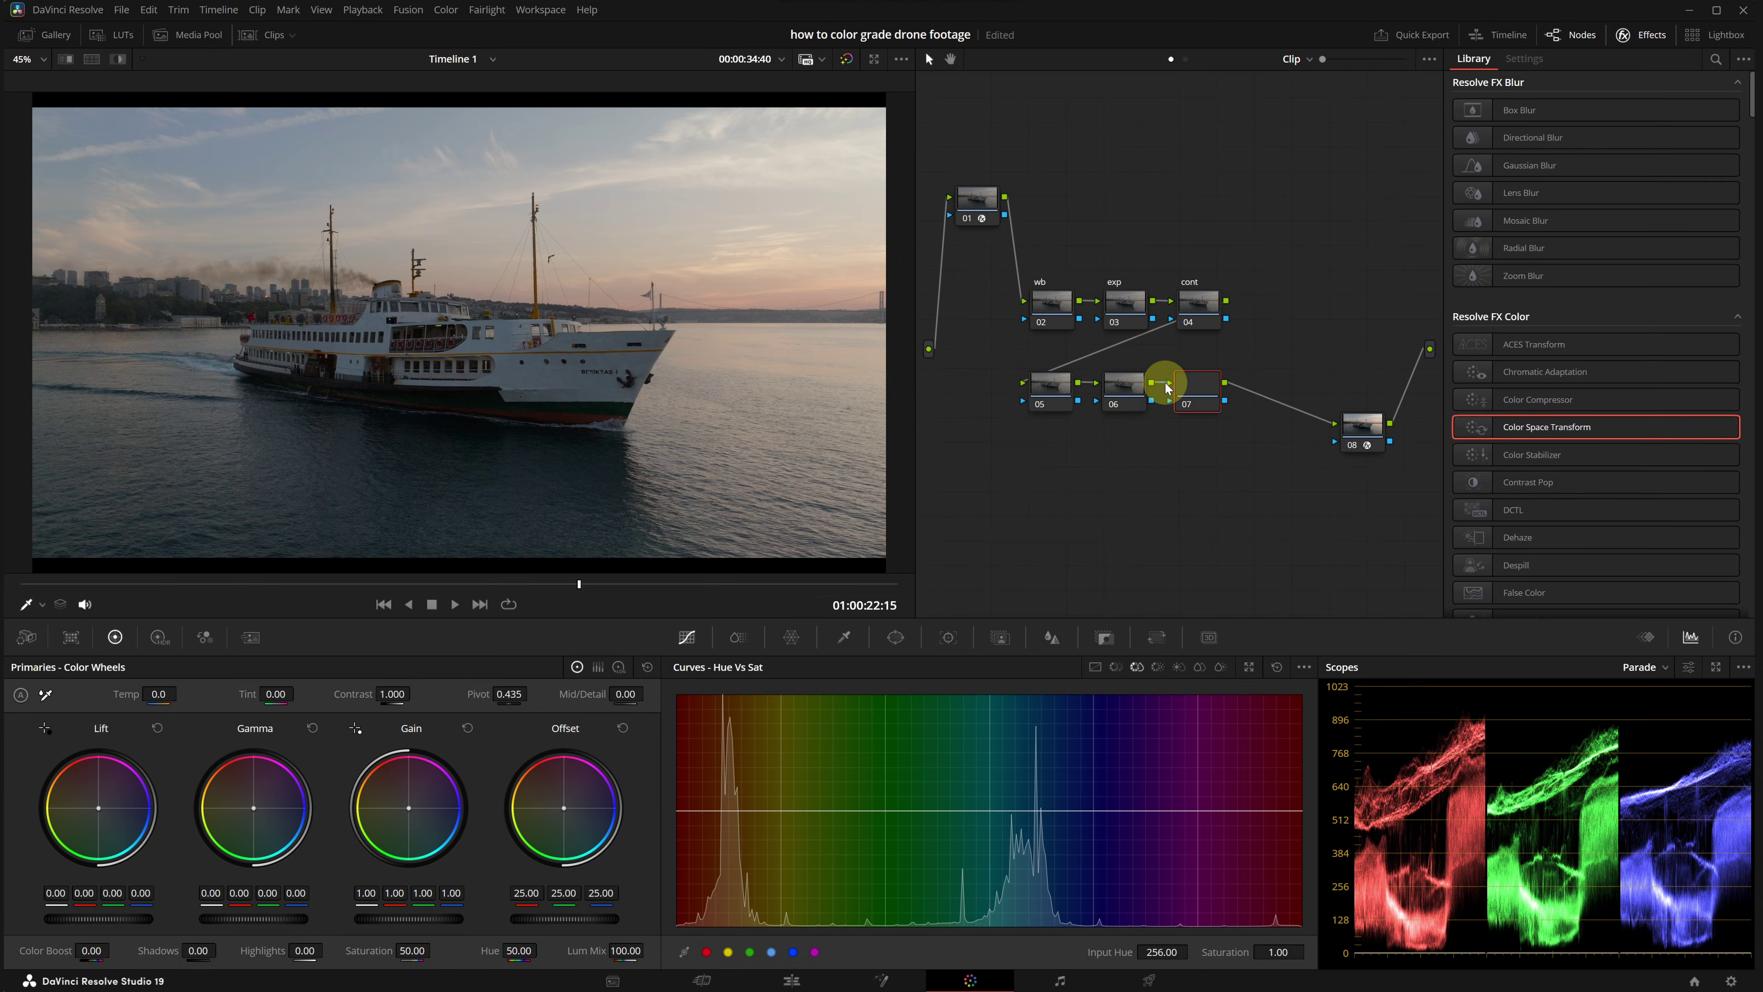
{"action": "left_click", "coordinate": [1125, 474]}
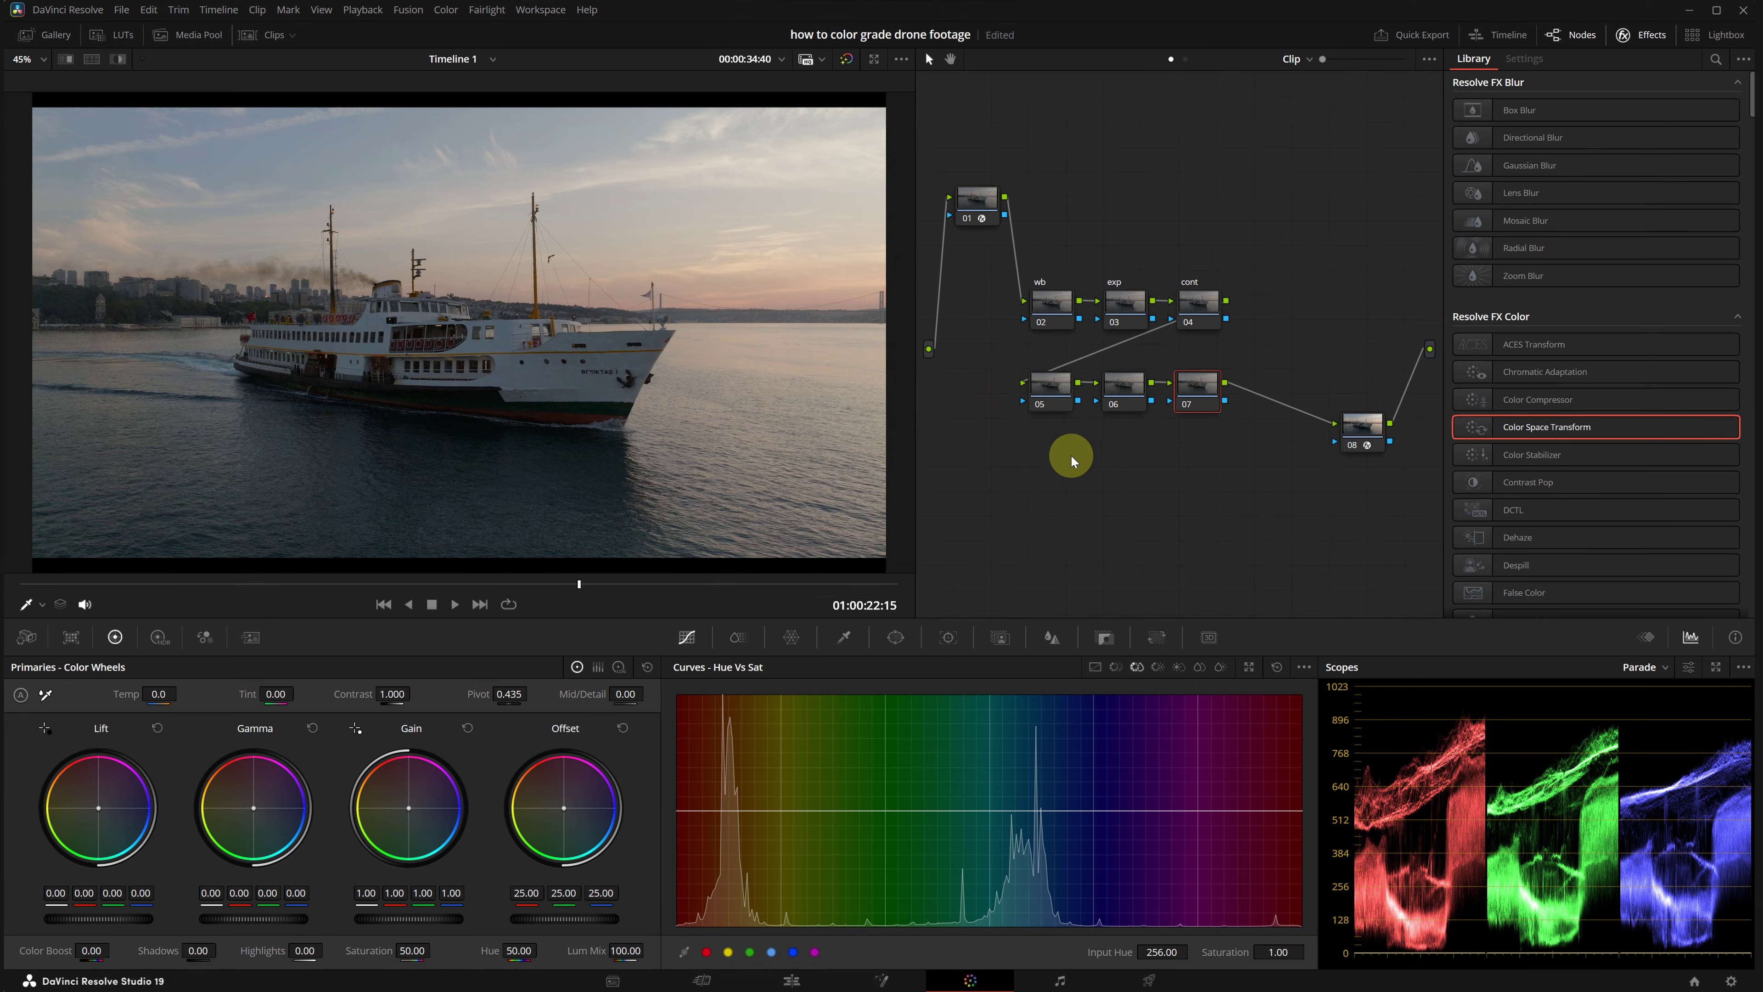
Step: Label node 05 'sat' and node 06 'look'
{"action": "left_click", "coordinate": [1071, 395]}
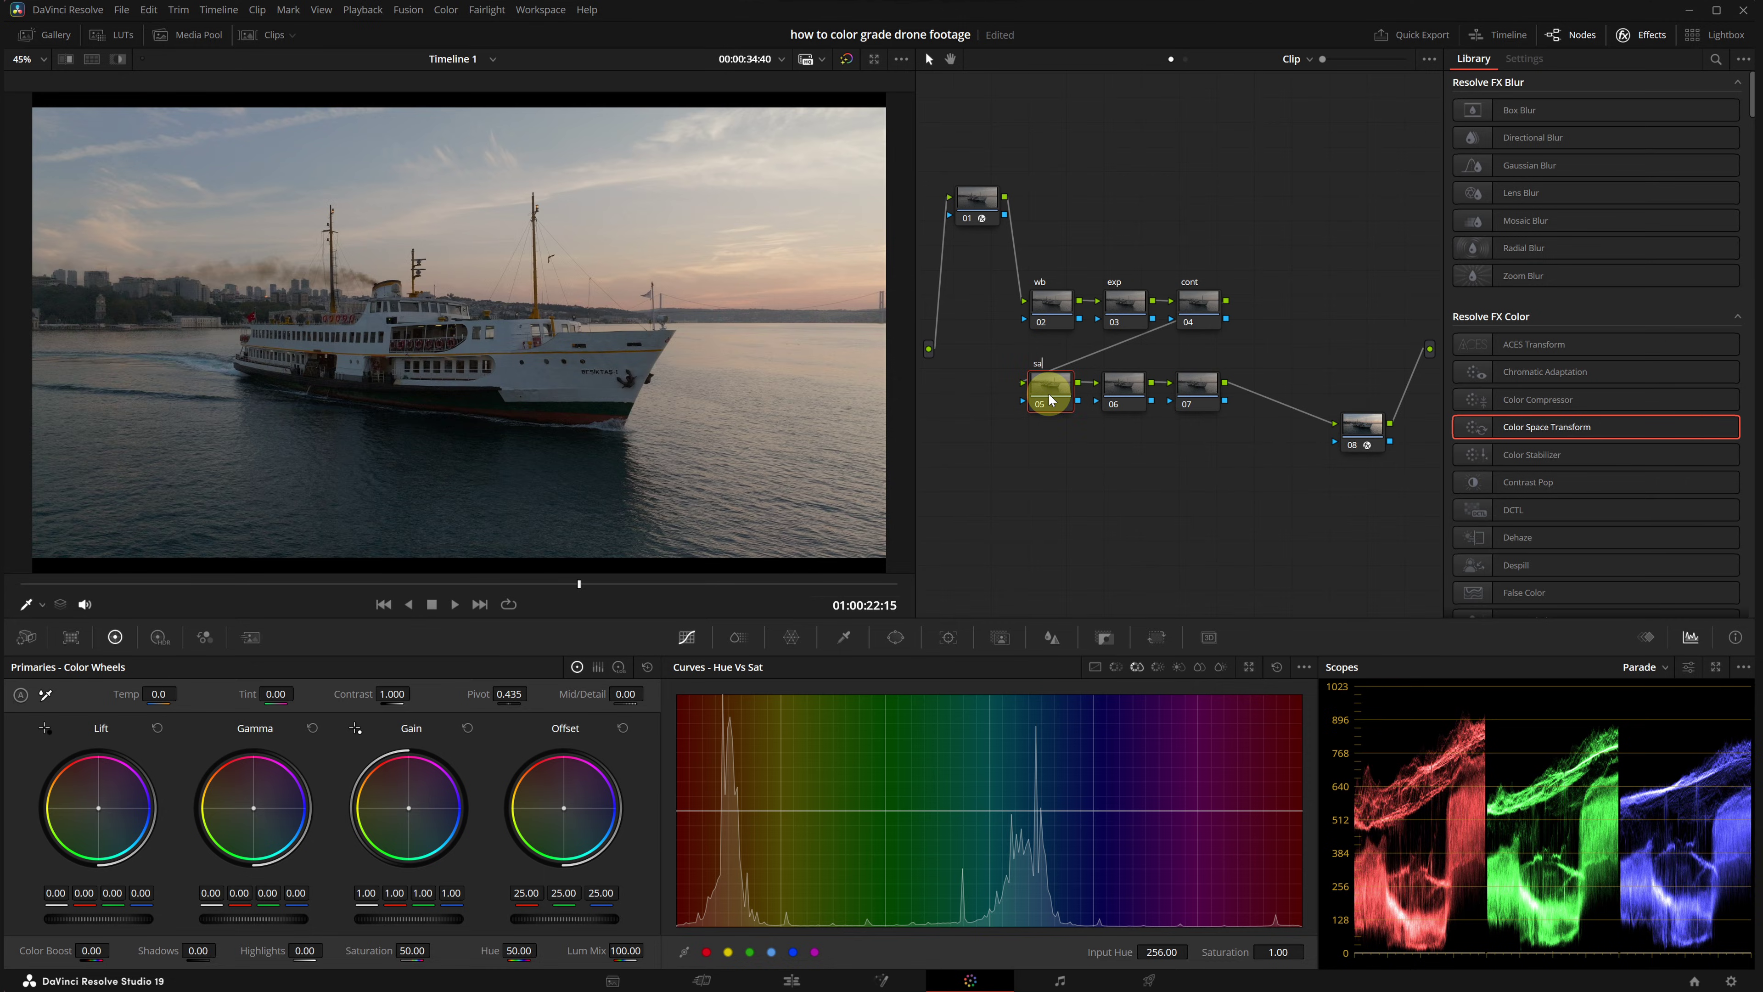
{"action": "left_click", "coordinate": [1077, 459]}
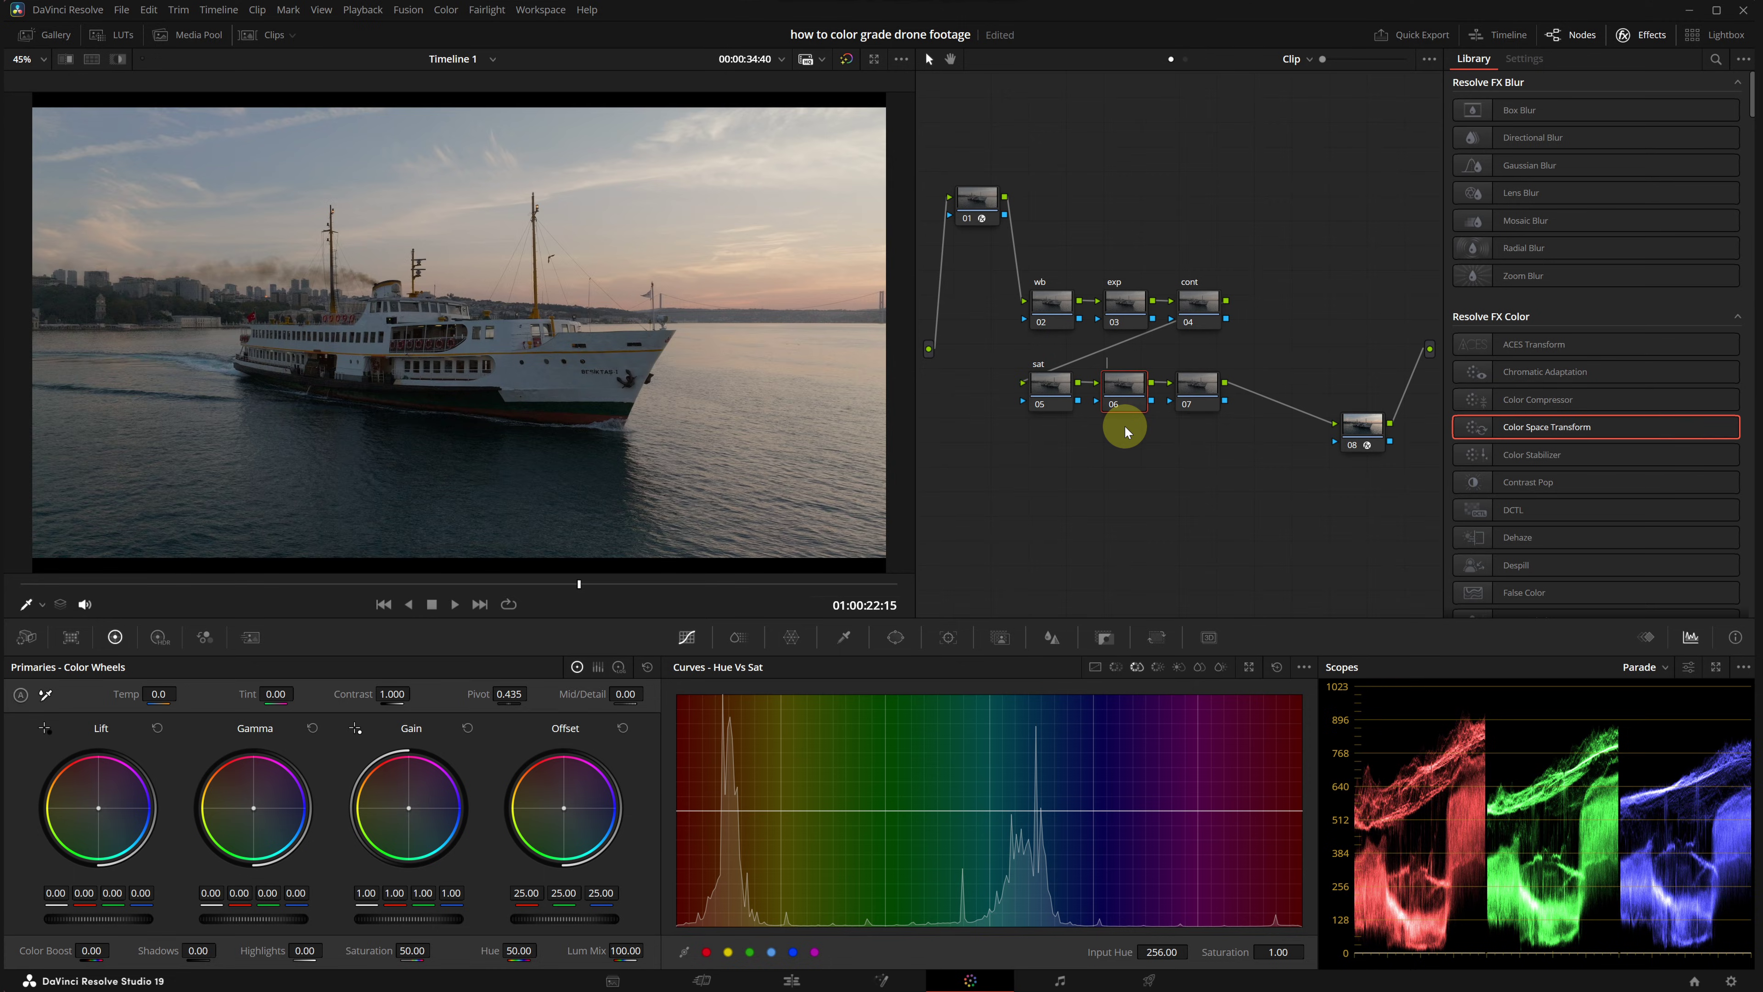
{"action": "type", "text": "look"}
{"action": "left_click", "coordinate": [1154, 484]}
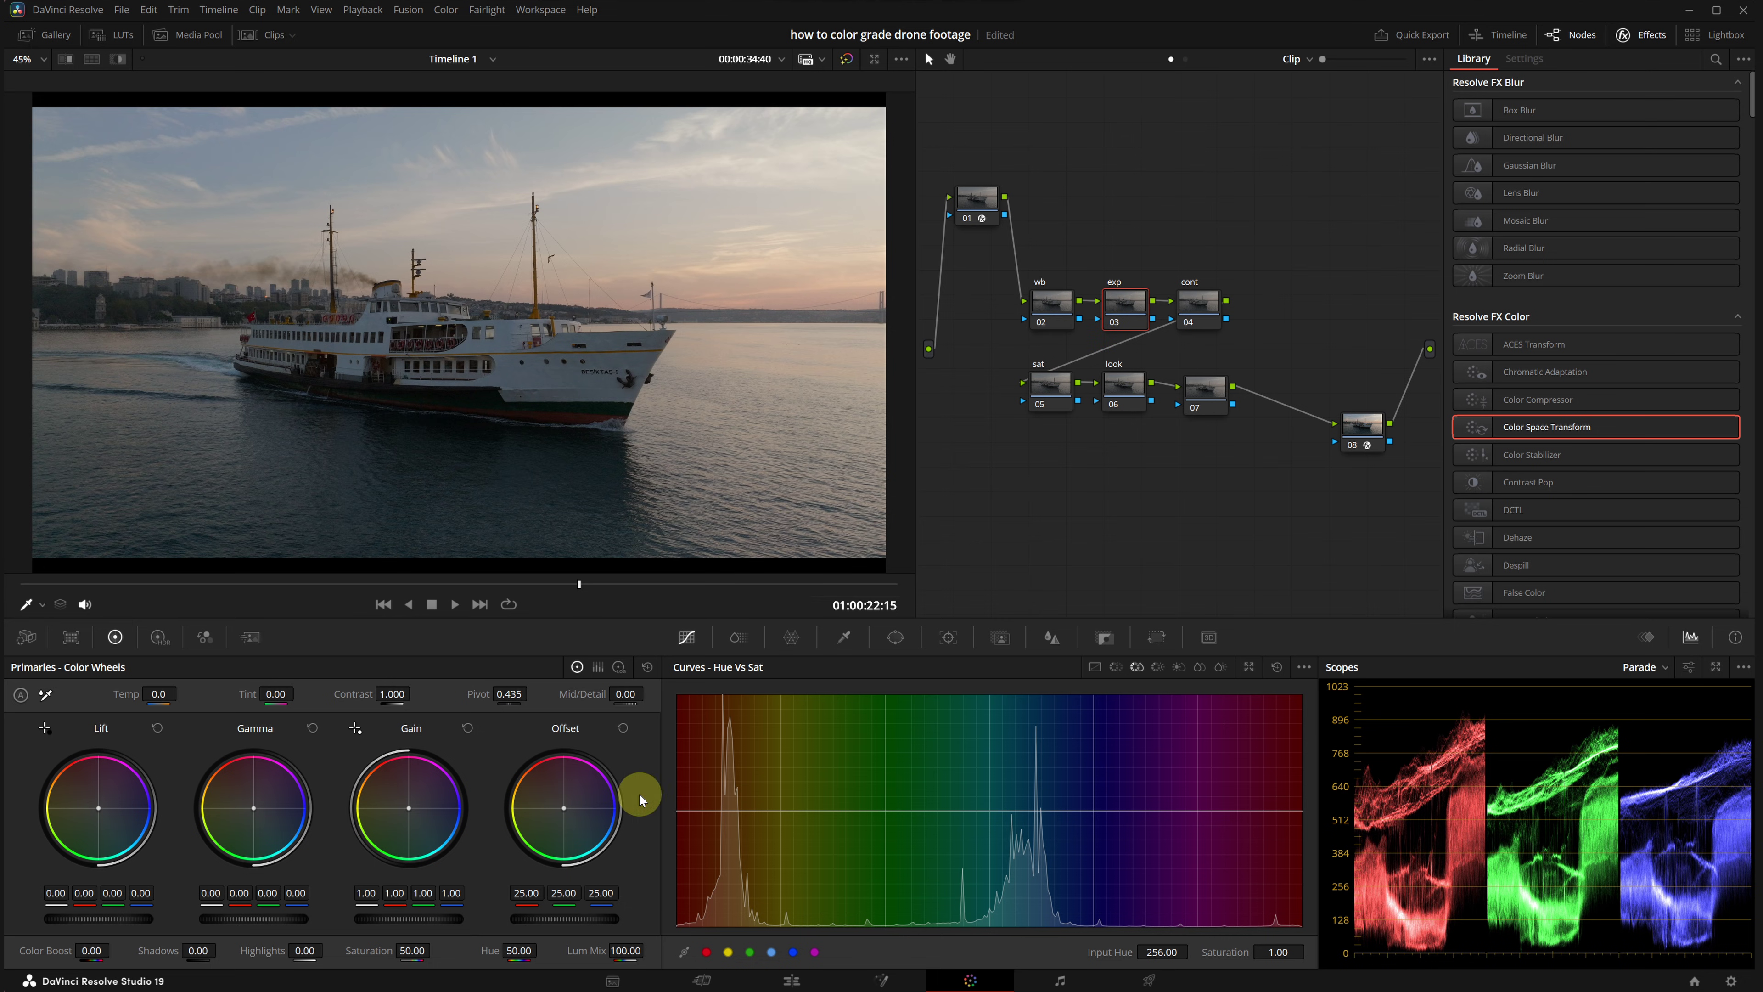
Step: Give the exp node gain 1.08, offset 27.35, contrast 1.096 and pivot 0.235
{"action": "left_click_drag", "start_coordinate": [401, 918], "coordinate": [663, 924]}
{"action": "left_click_drag", "start_coordinate": [86, 915], "coordinate": [83, 917]}
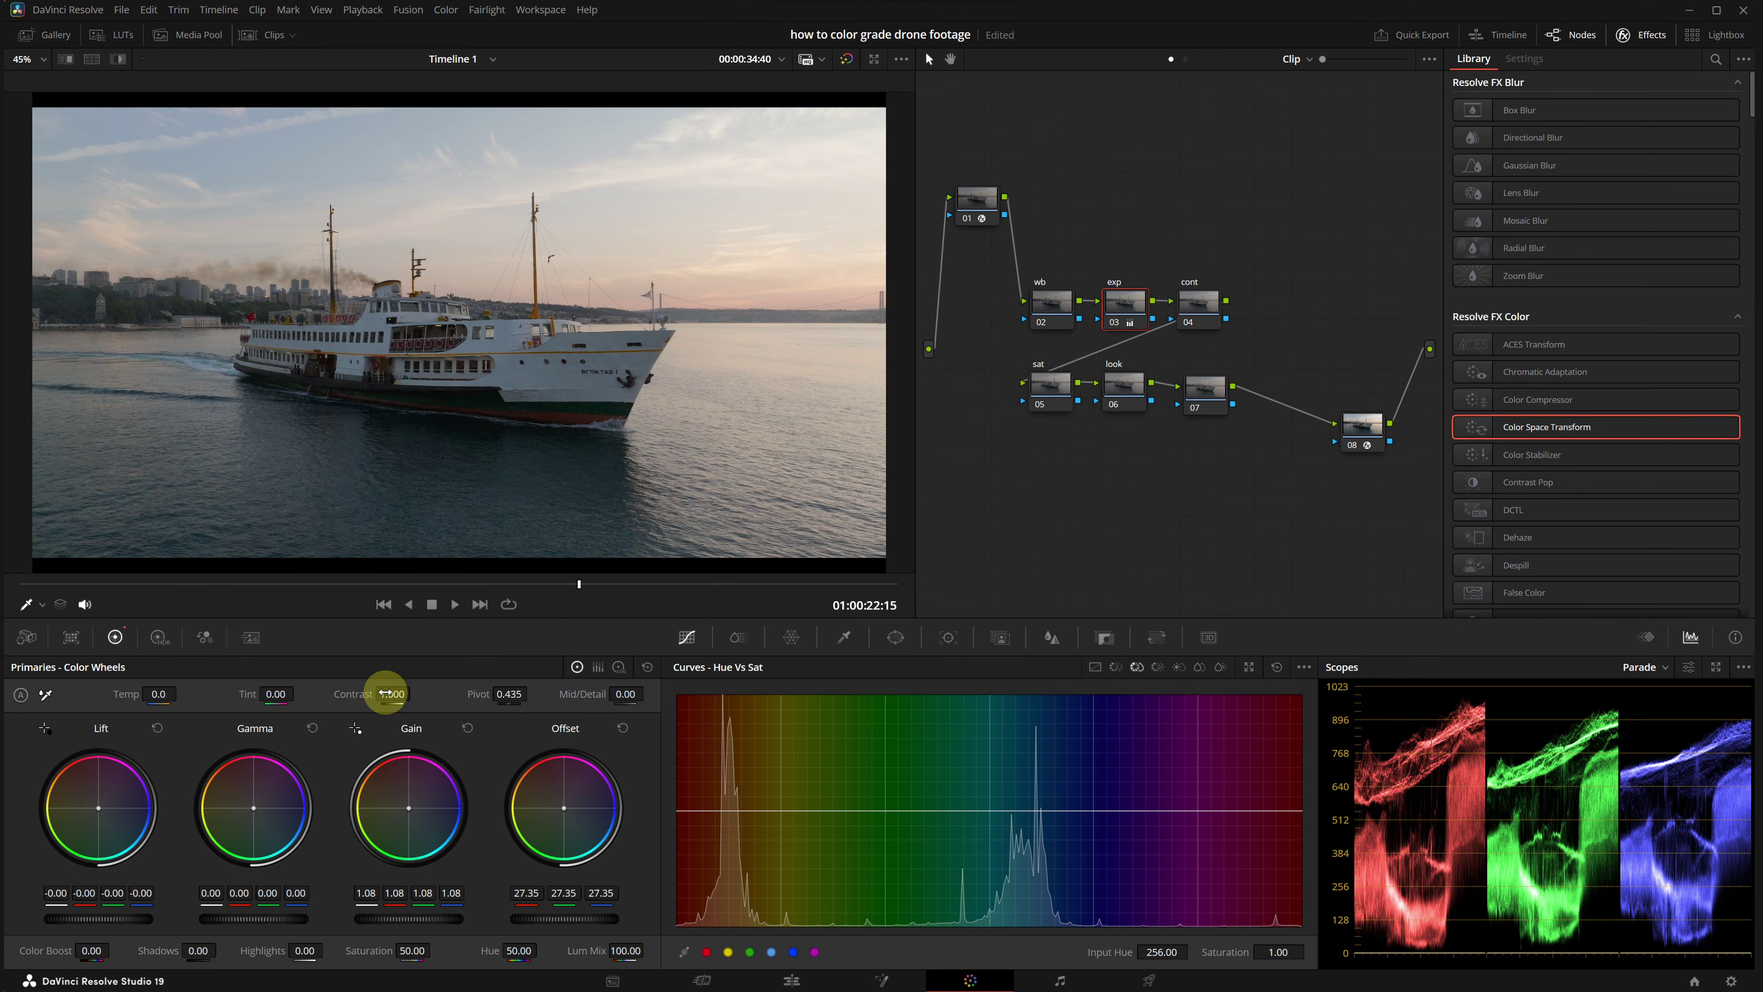
{"action": "left_click_drag", "start_coordinate": [386, 693], "coordinate": [415, 719]}
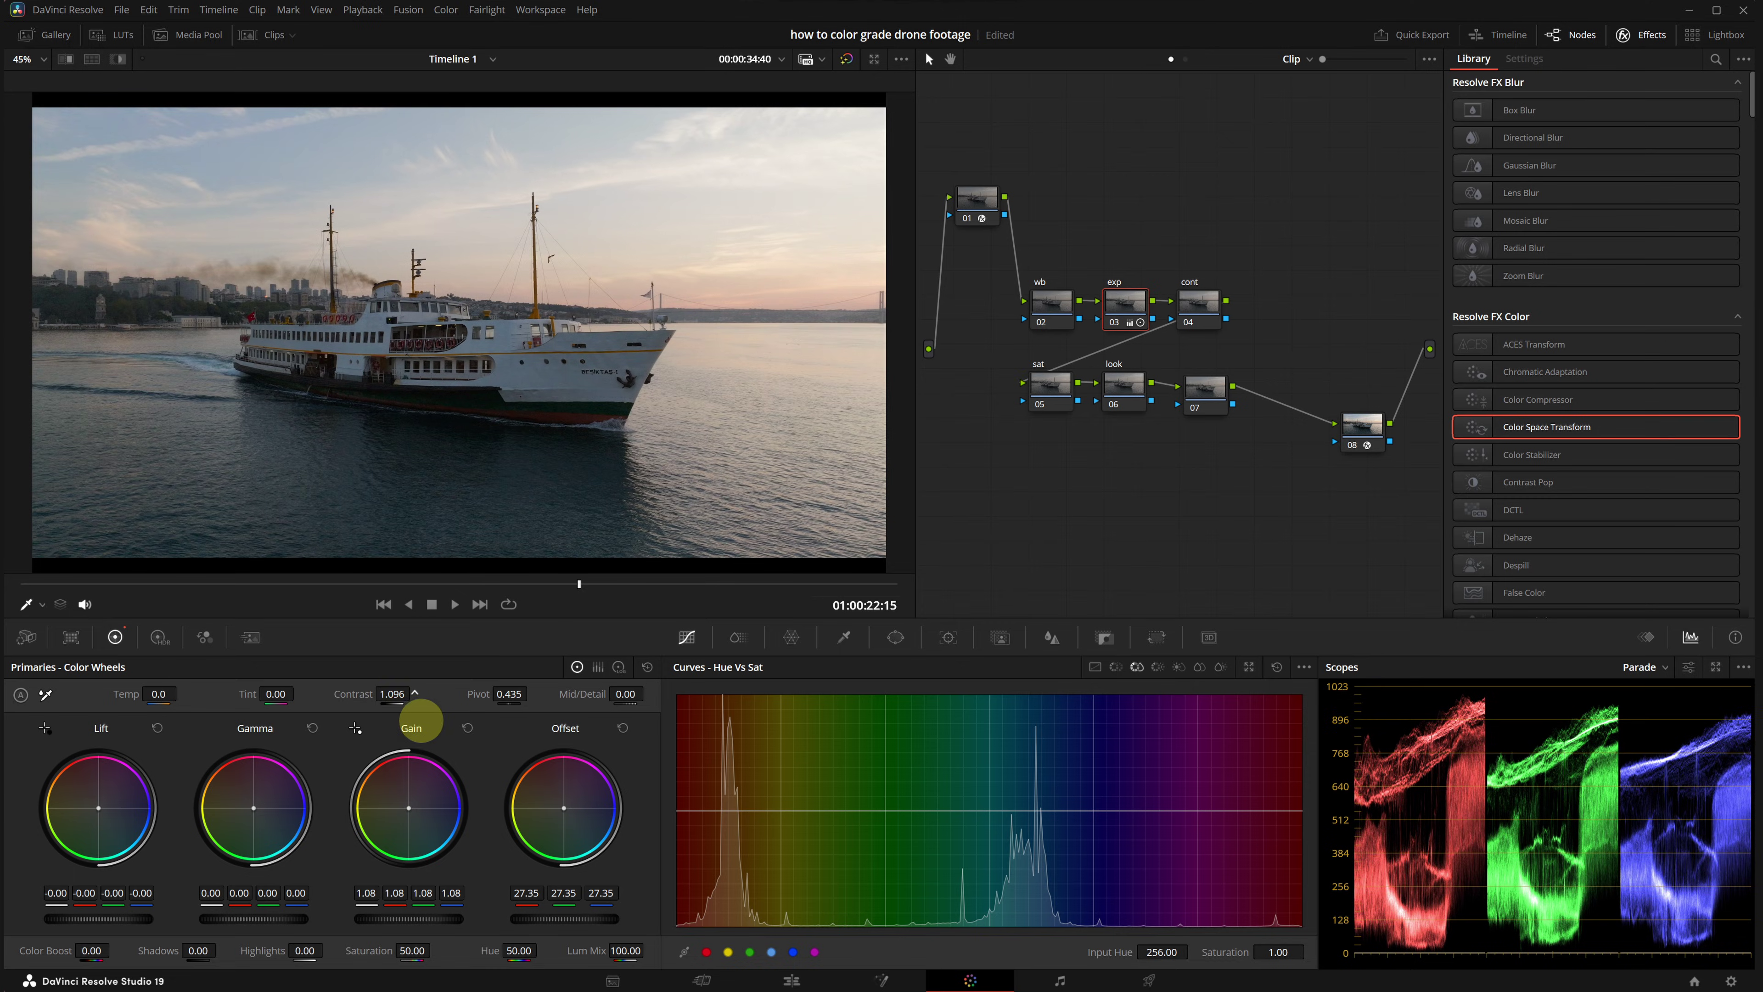
{"action": "left_click_drag", "start_coordinate": [563, 701], "coordinate": [512, 701]}
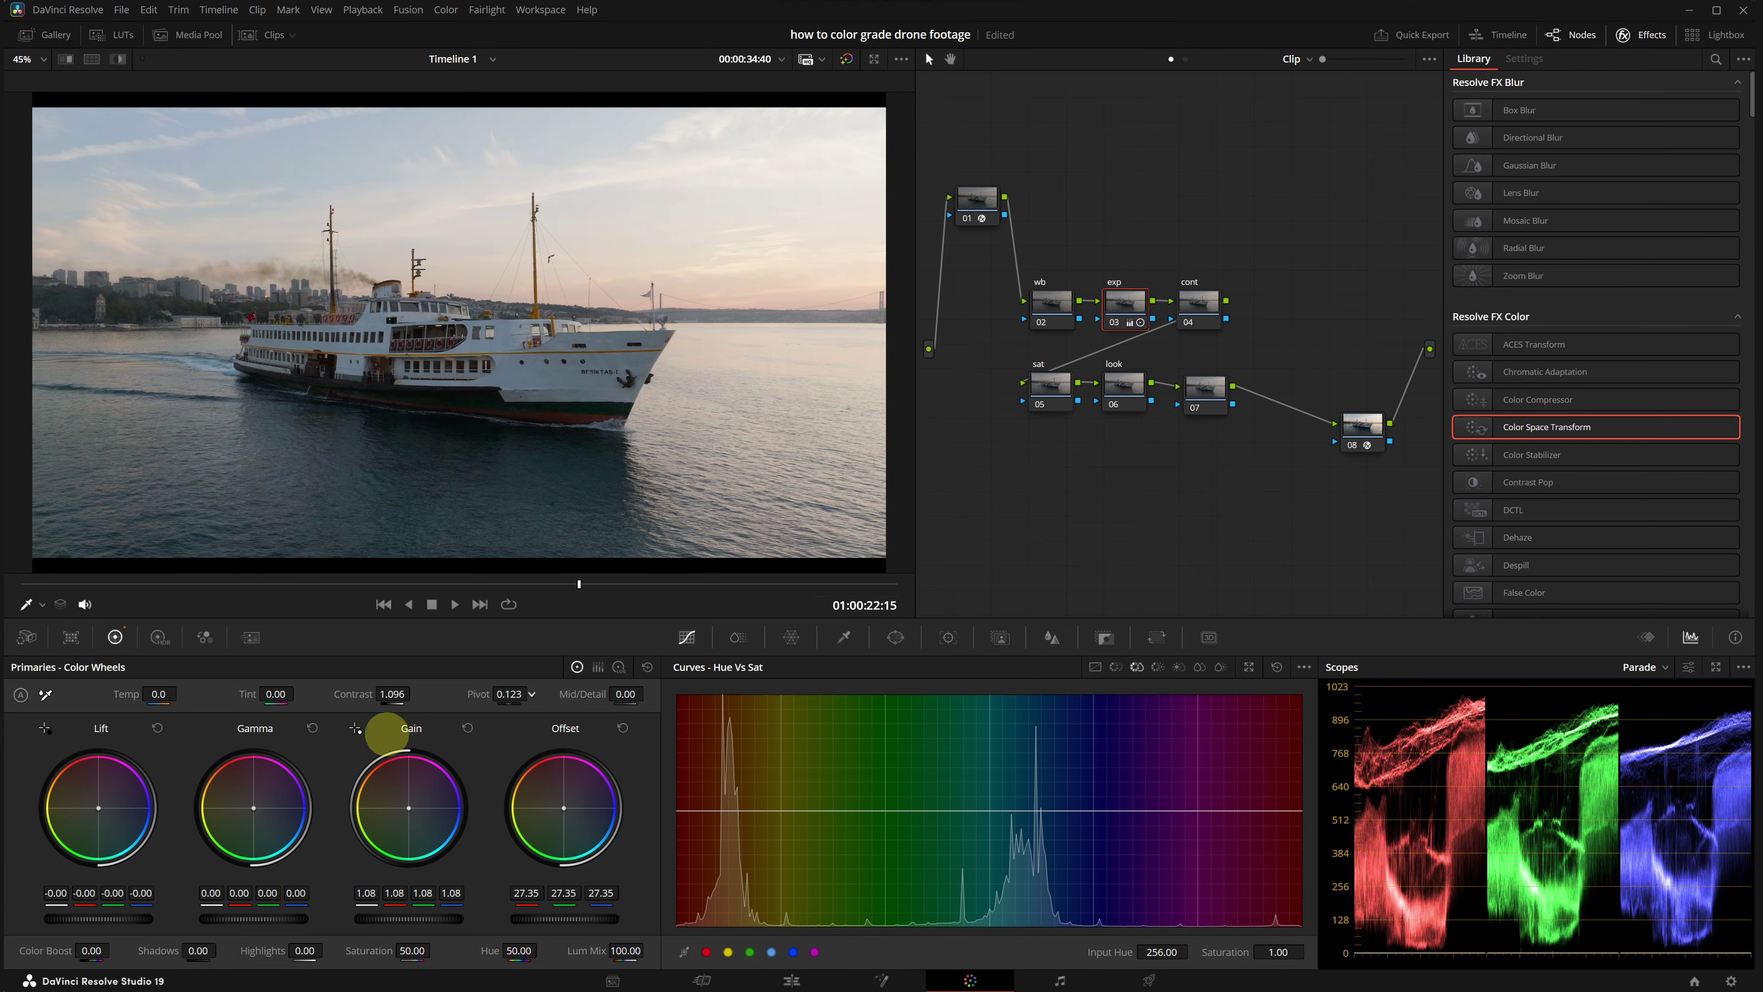
{"action": "key", "text": "ctrl+z"}
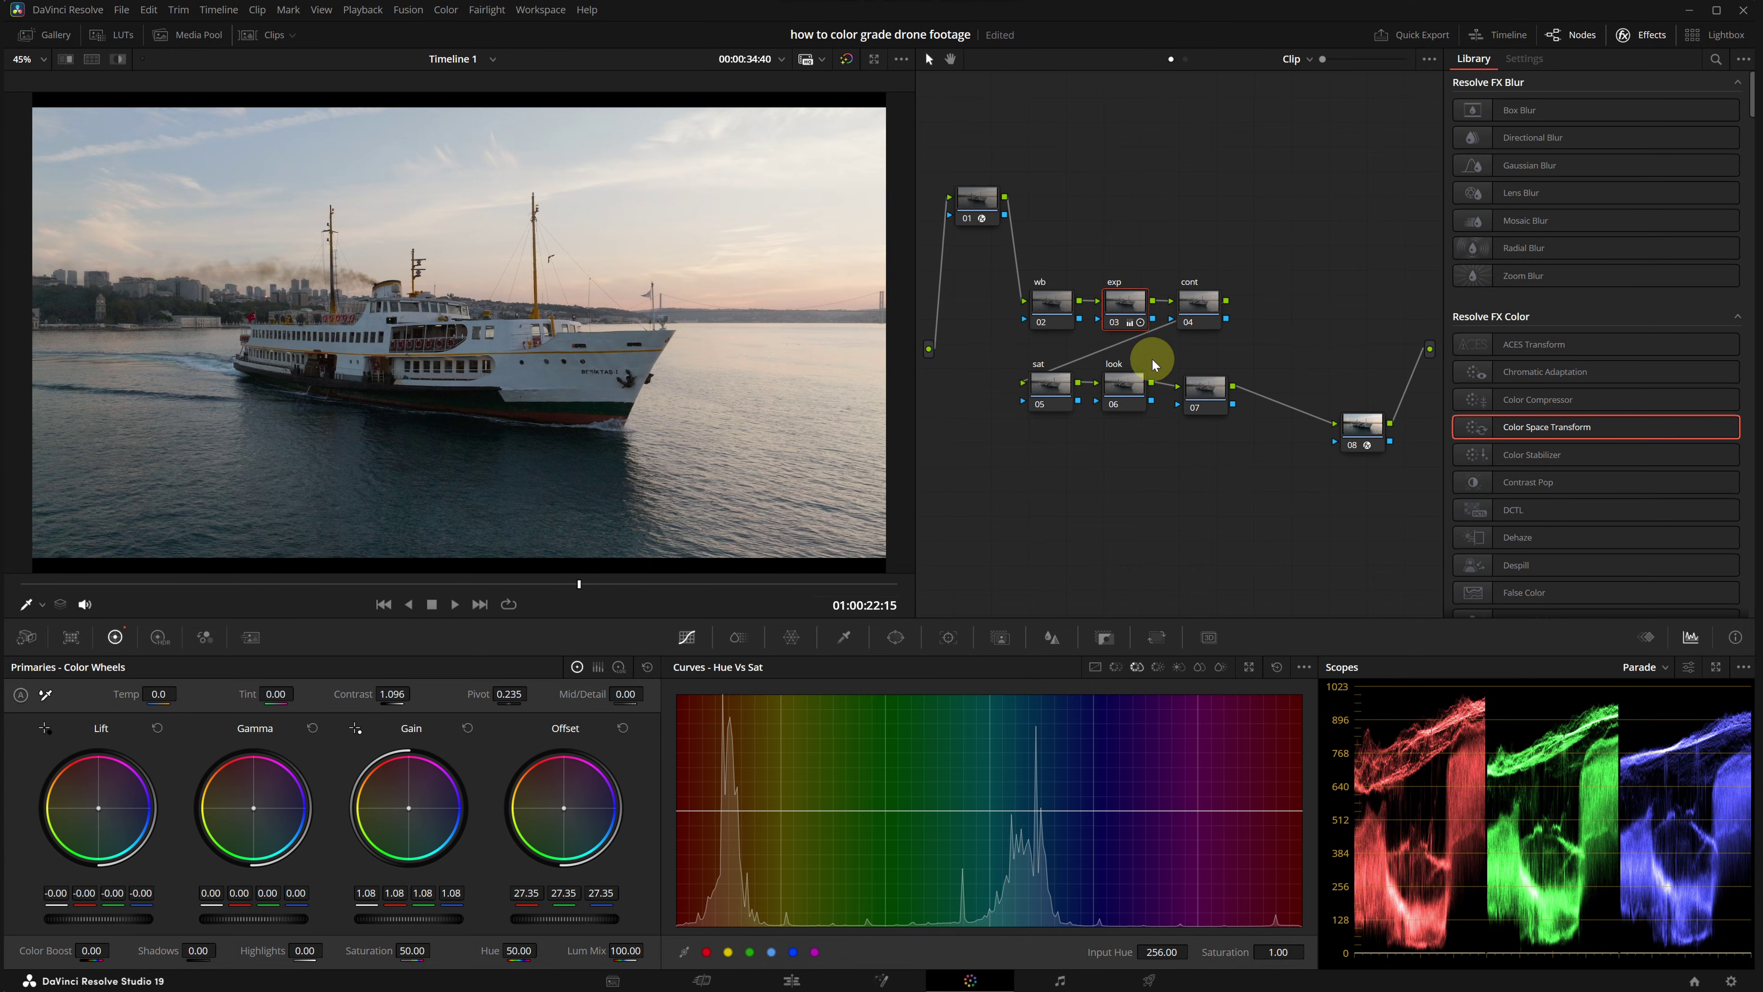
{"action": "left_click_drag", "start_coordinate": [1191, 308], "coordinate": [1220, 304]}
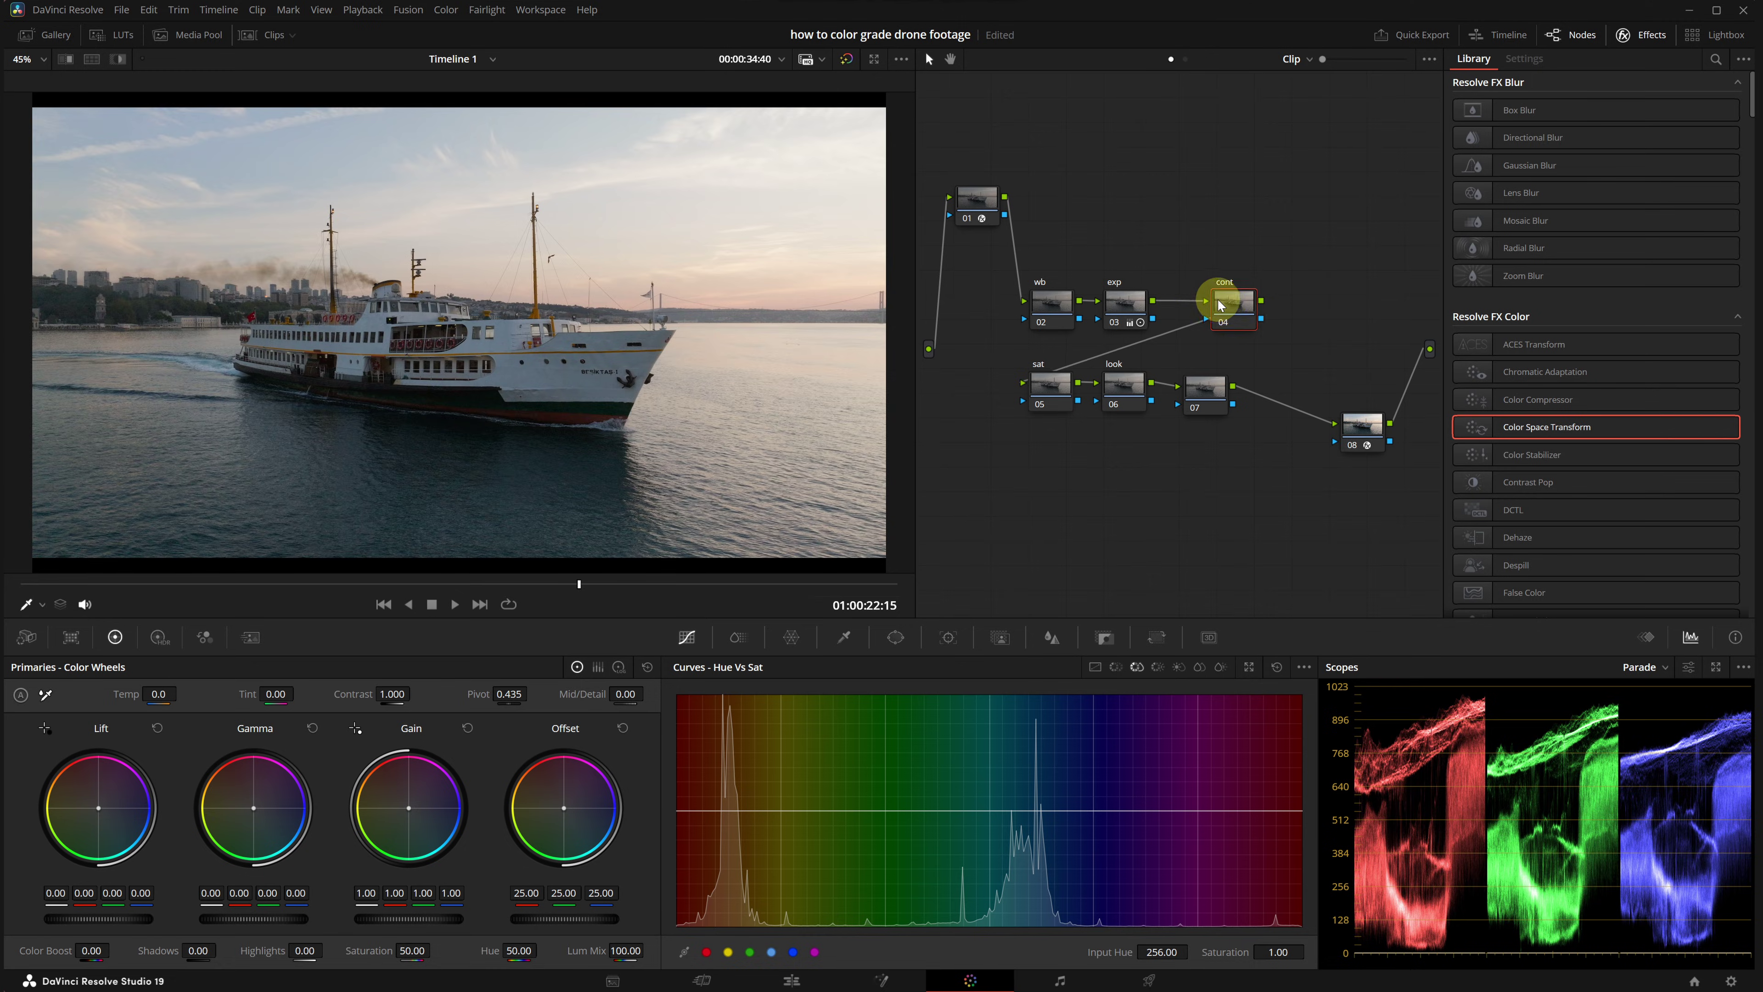
Step: Switch the cont node's Curves palette to Custom to shape its S-curve
{"action": "left_click", "coordinate": [1095, 666]}
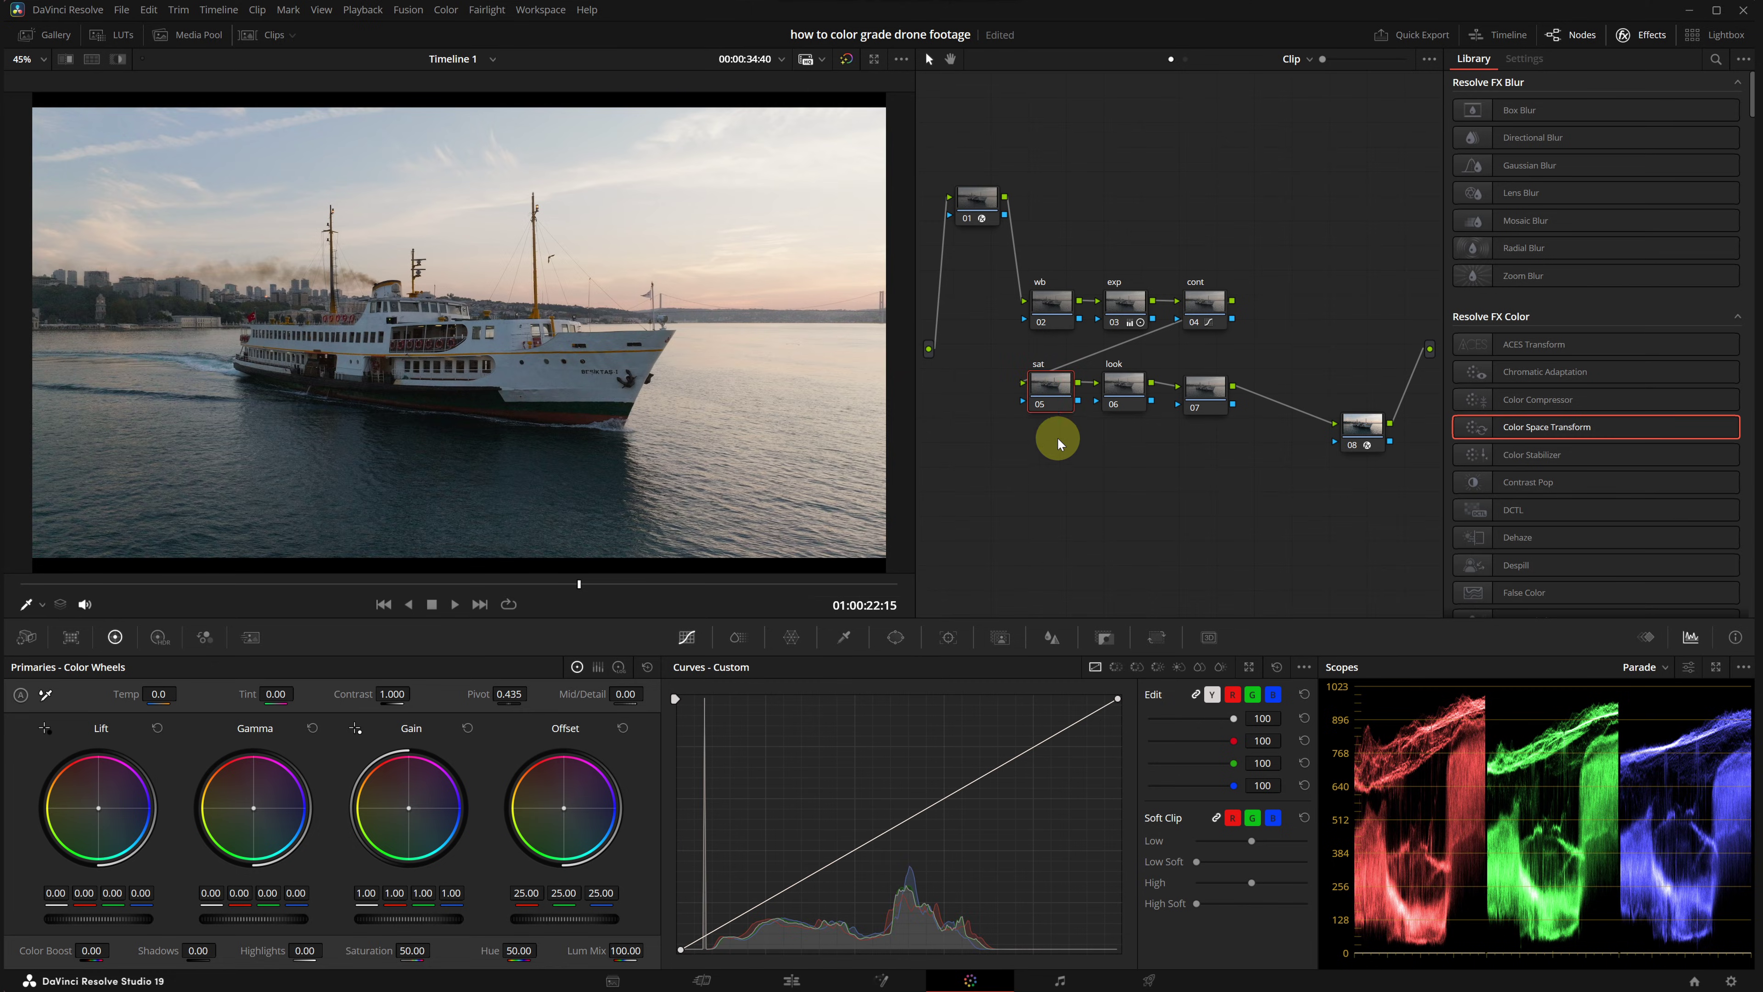
Step: Raise the sat node's Global saturation to 1.33 in the HDR wheels
{"action": "left_click", "coordinate": [159, 638]}
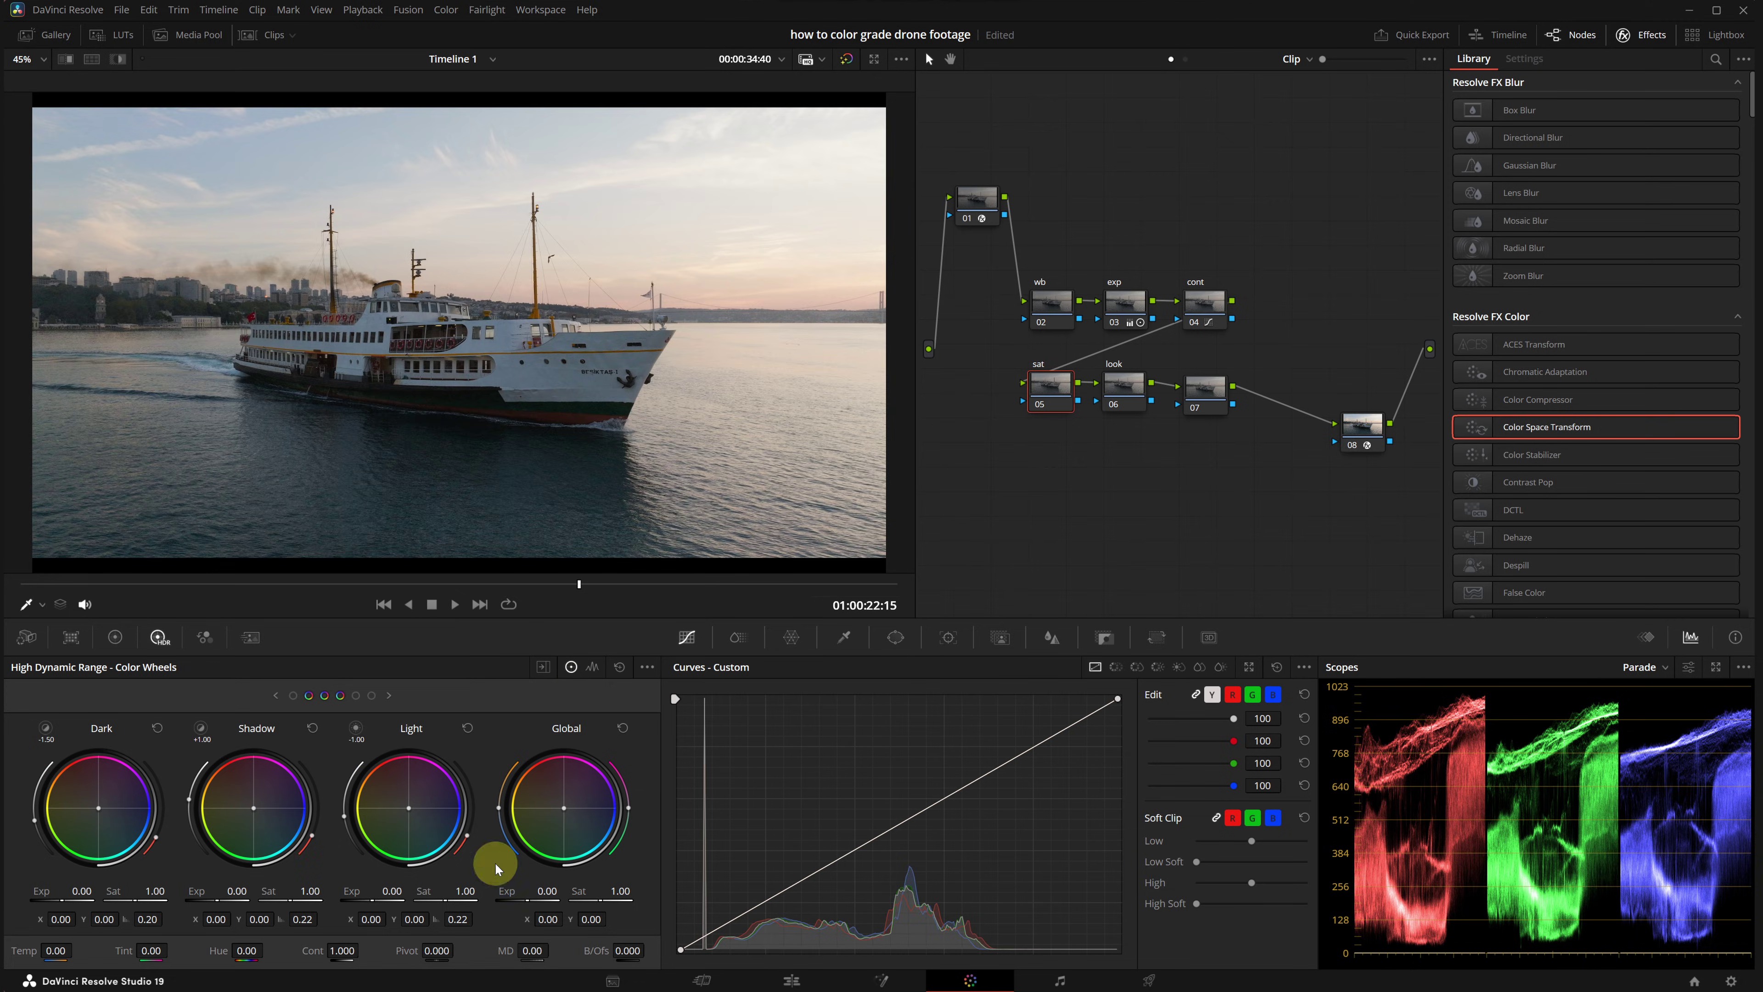
{"action": "left_click_drag", "start_coordinate": [610, 902], "coordinate": [956, 523]}
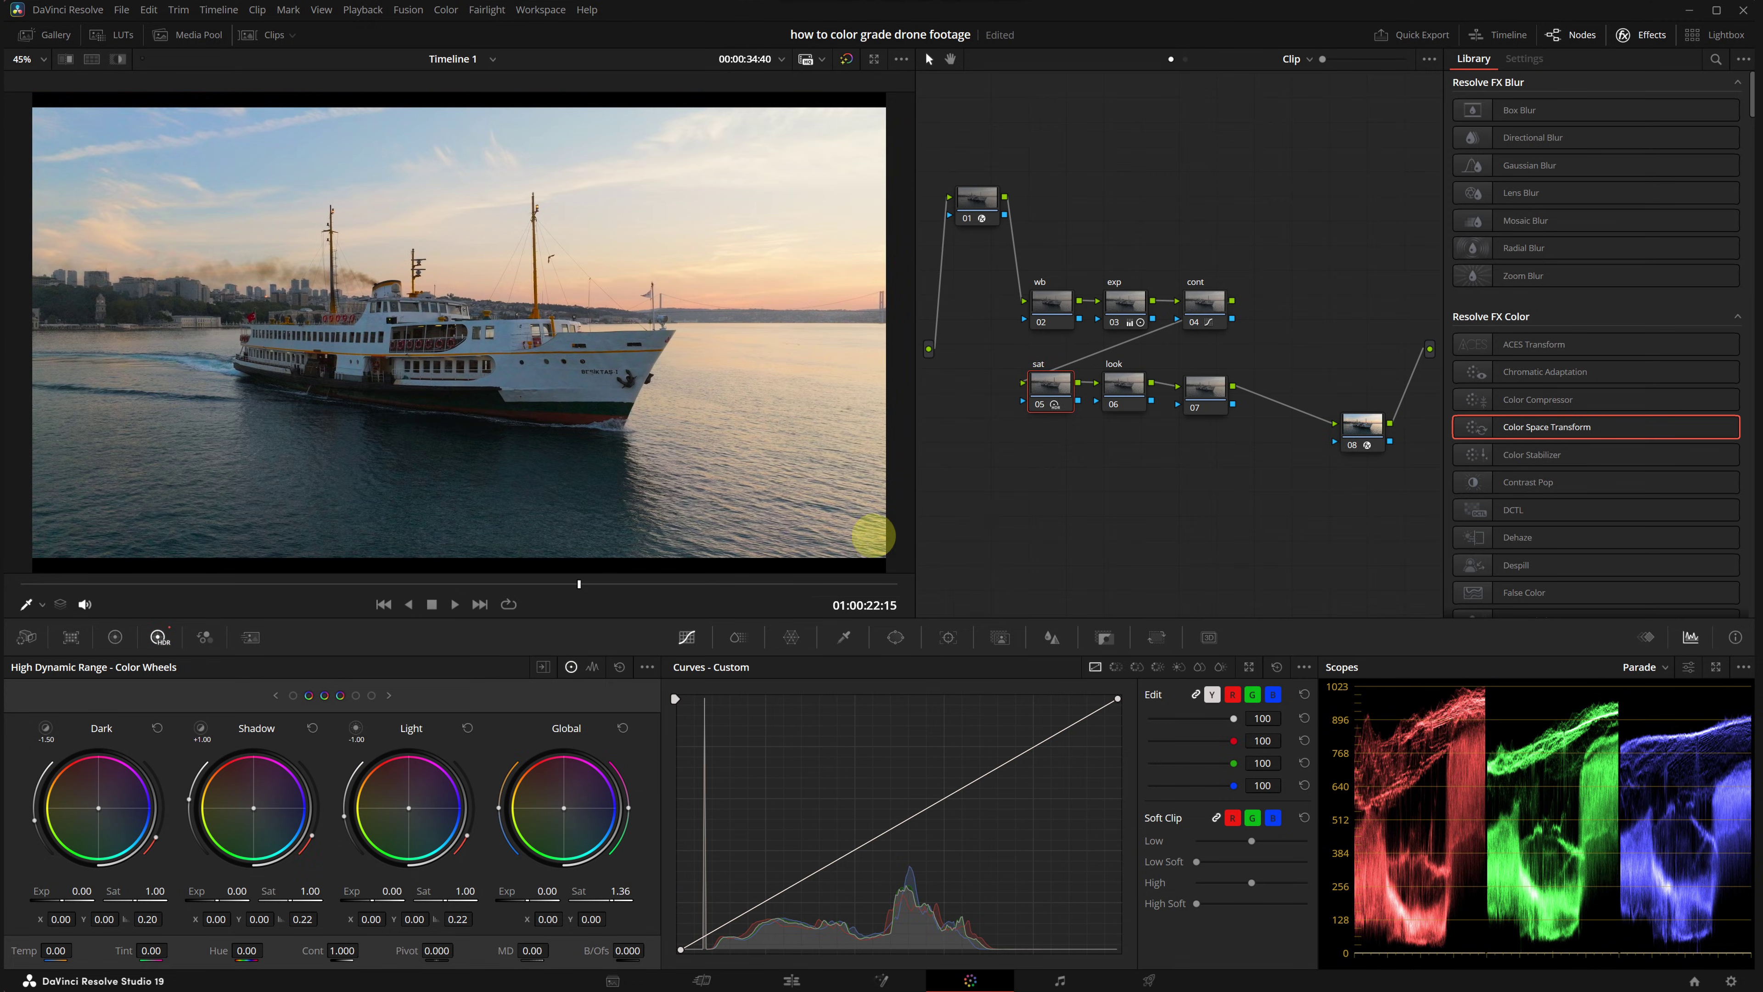
{"action": "left_click", "coordinate": [484, 585]}
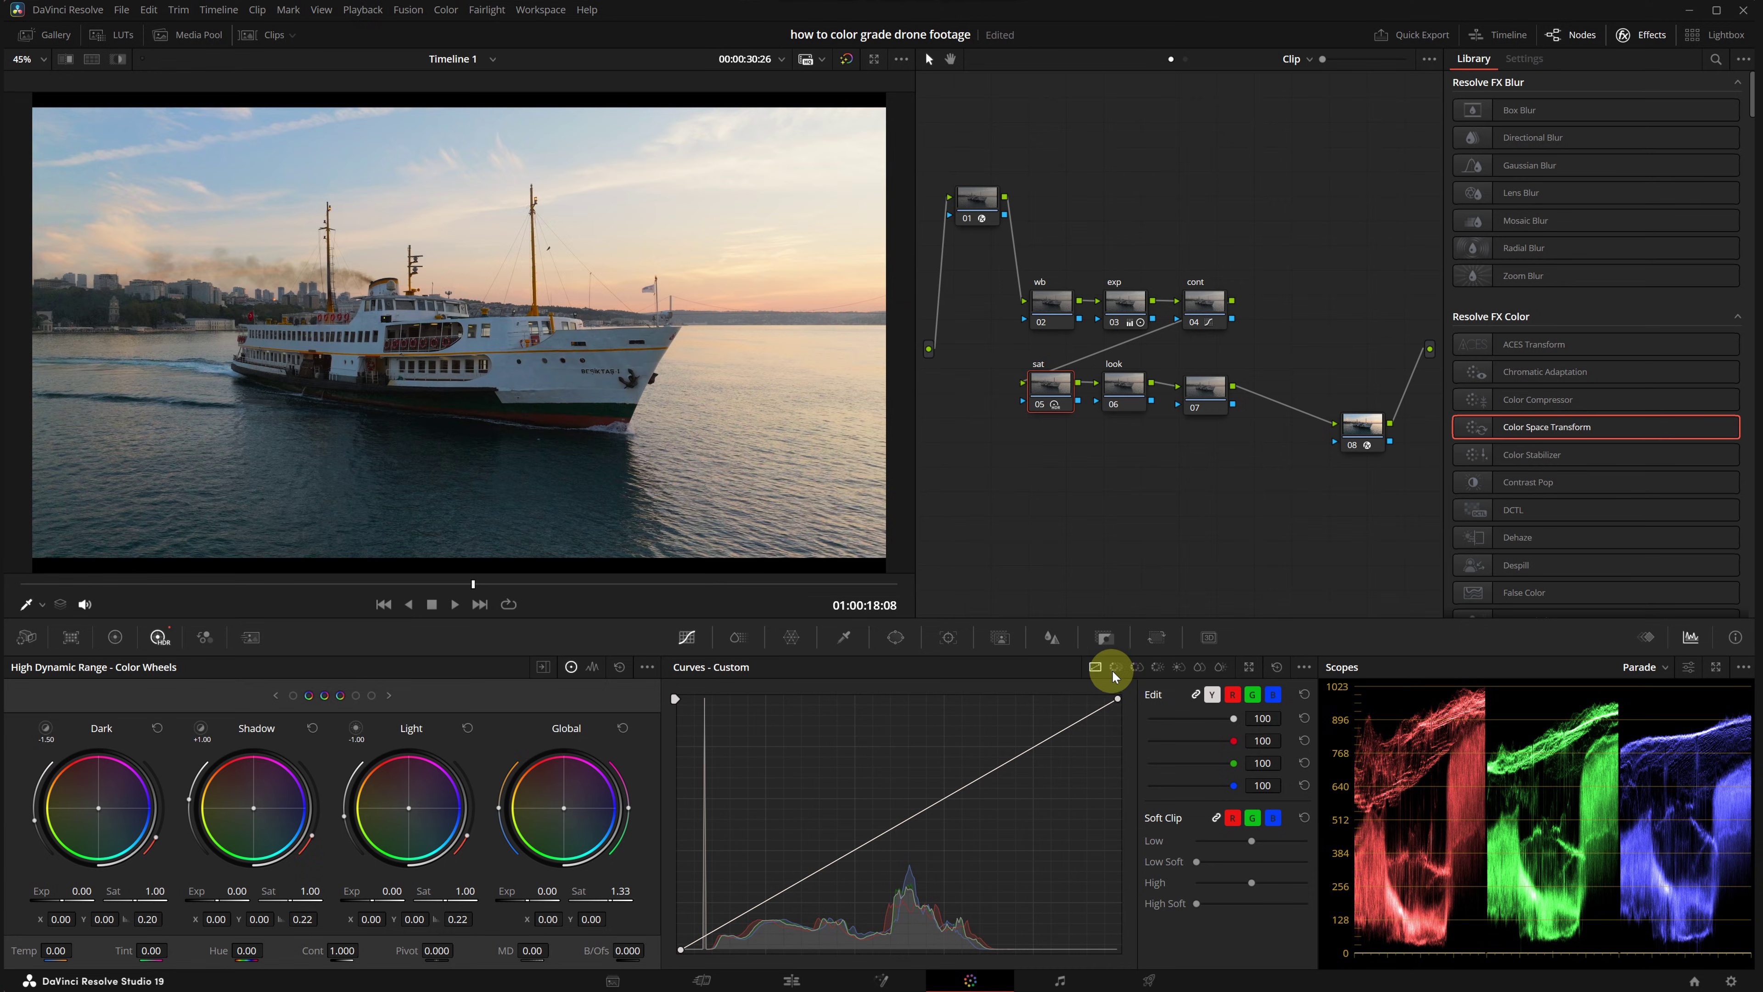
Step: Lift the highlight end of the sat node's Lum vs Sat curve to about 1.10
{"action": "left_click", "coordinate": [1178, 668]}
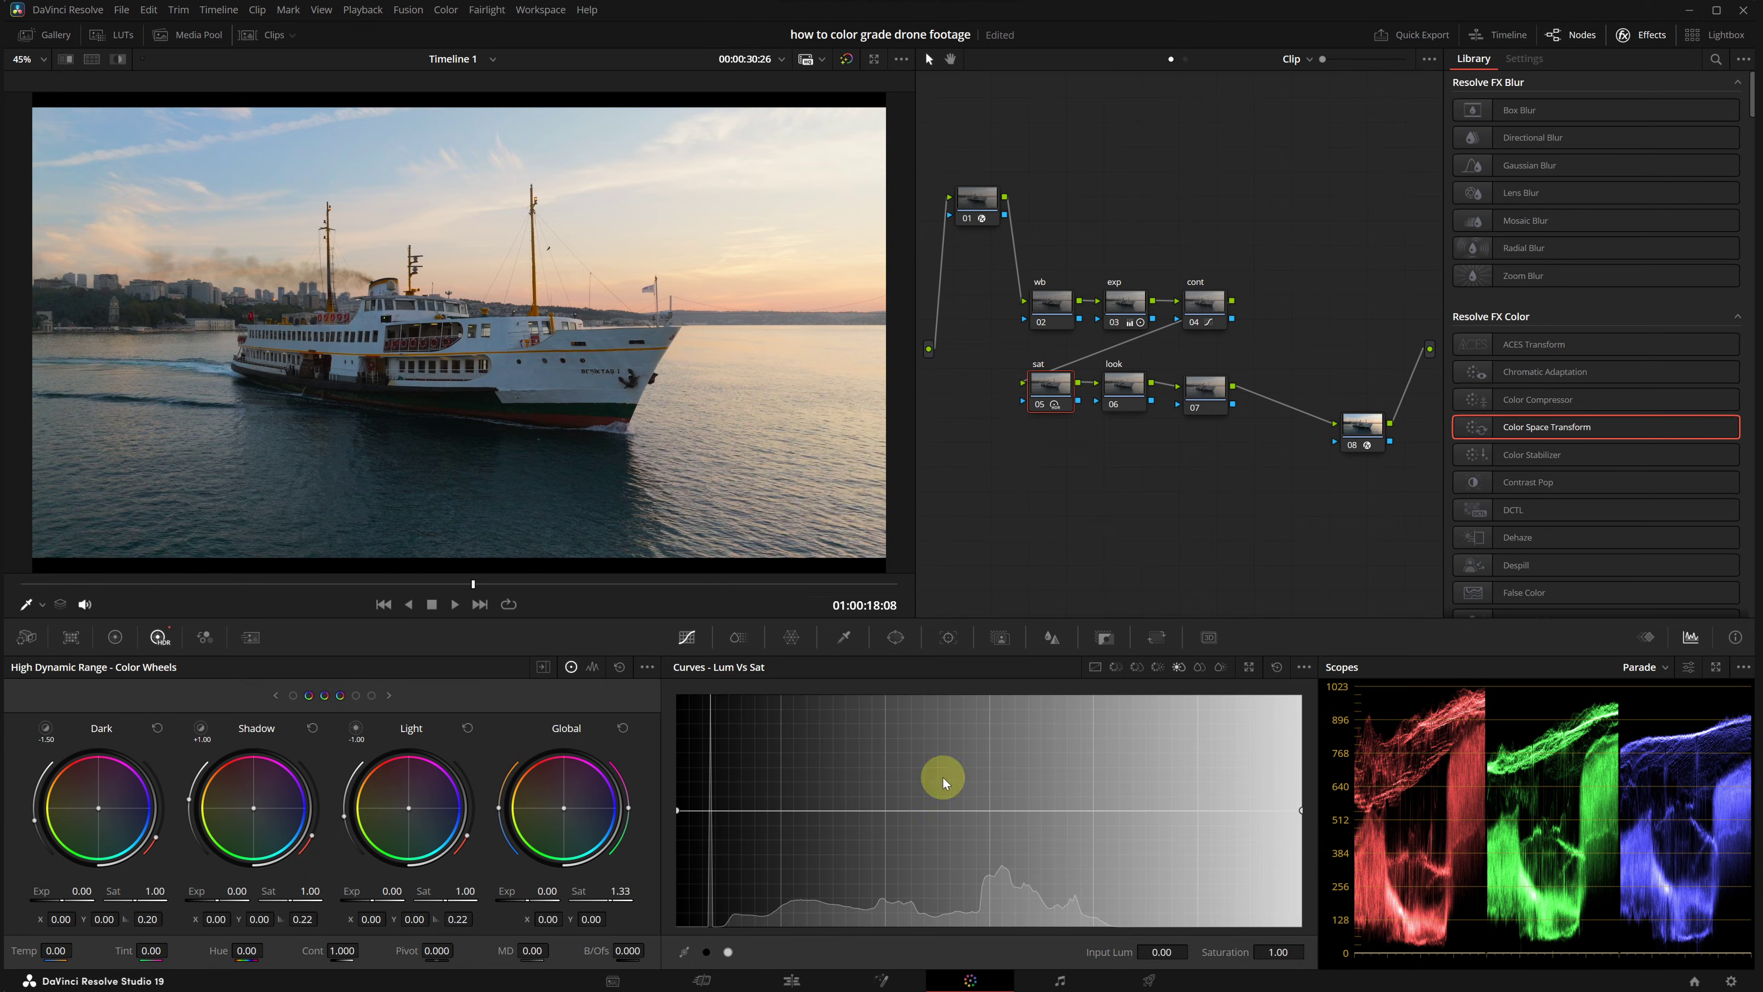
{"action": "left_click_drag", "start_coordinate": [1300, 809], "coordinate": [1297, 771]}
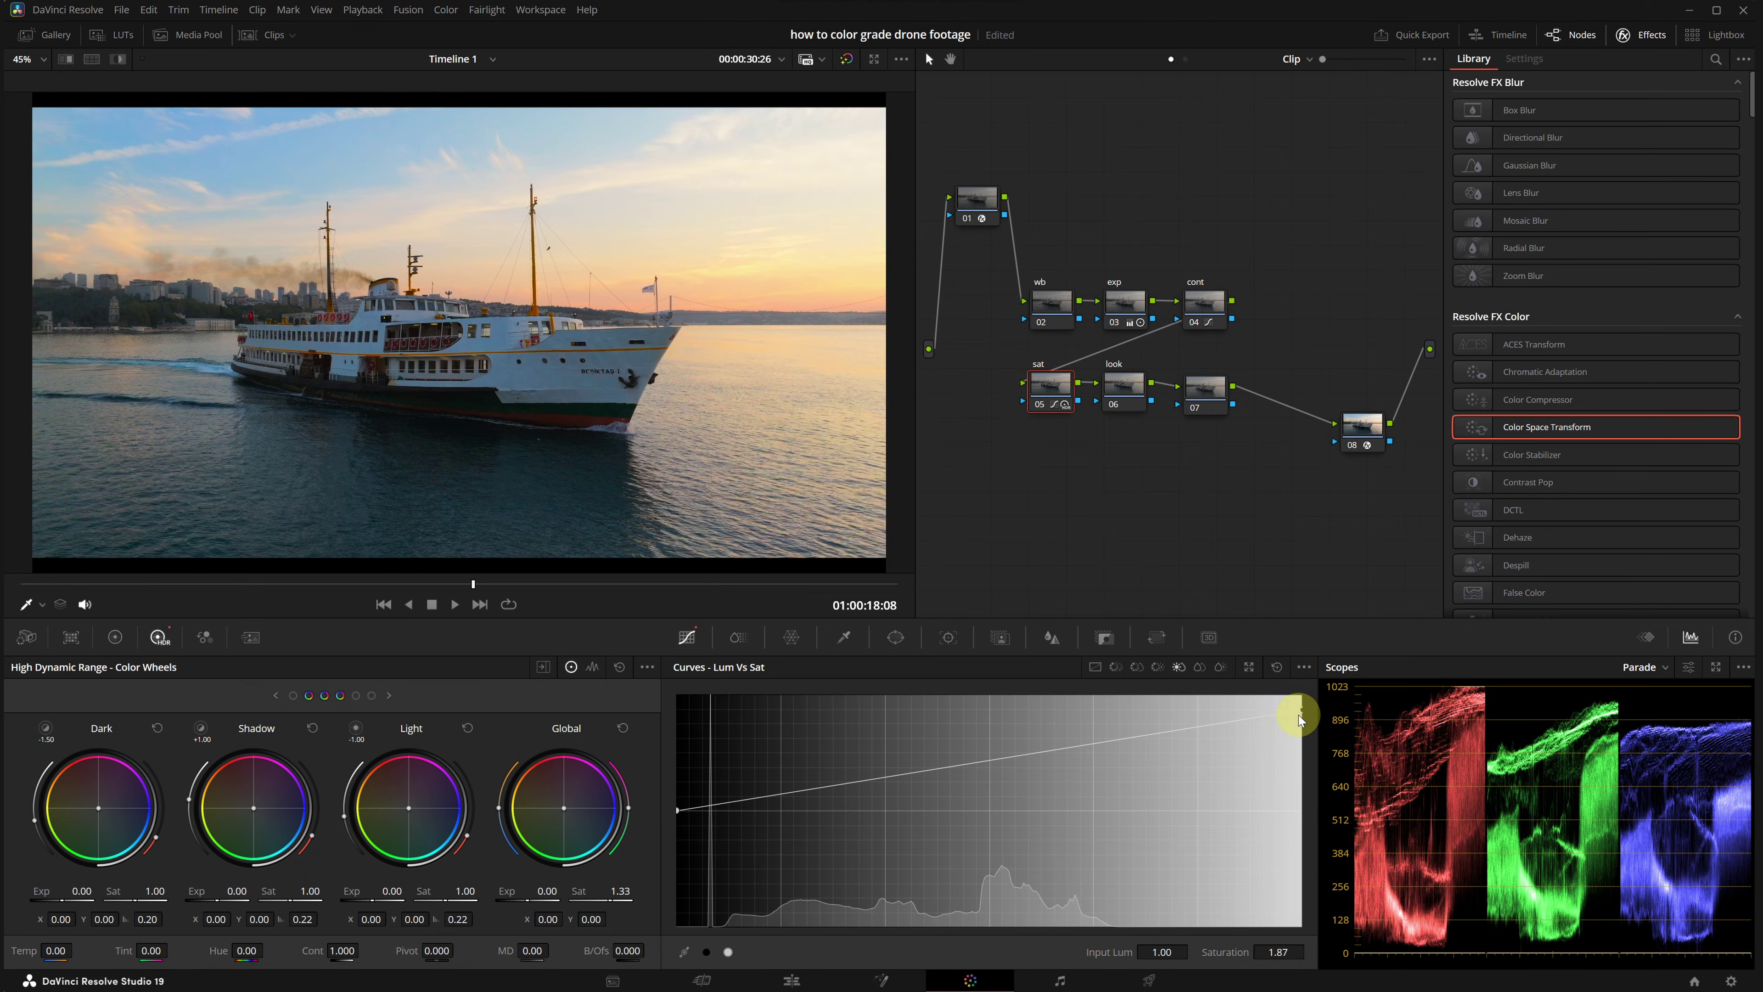
{"action": "left_click_drag", "start_coordinate": [1300, 719], "coordinate": [993, 799]}
{"action": "left_click", "coordinate": [1300, 796]}
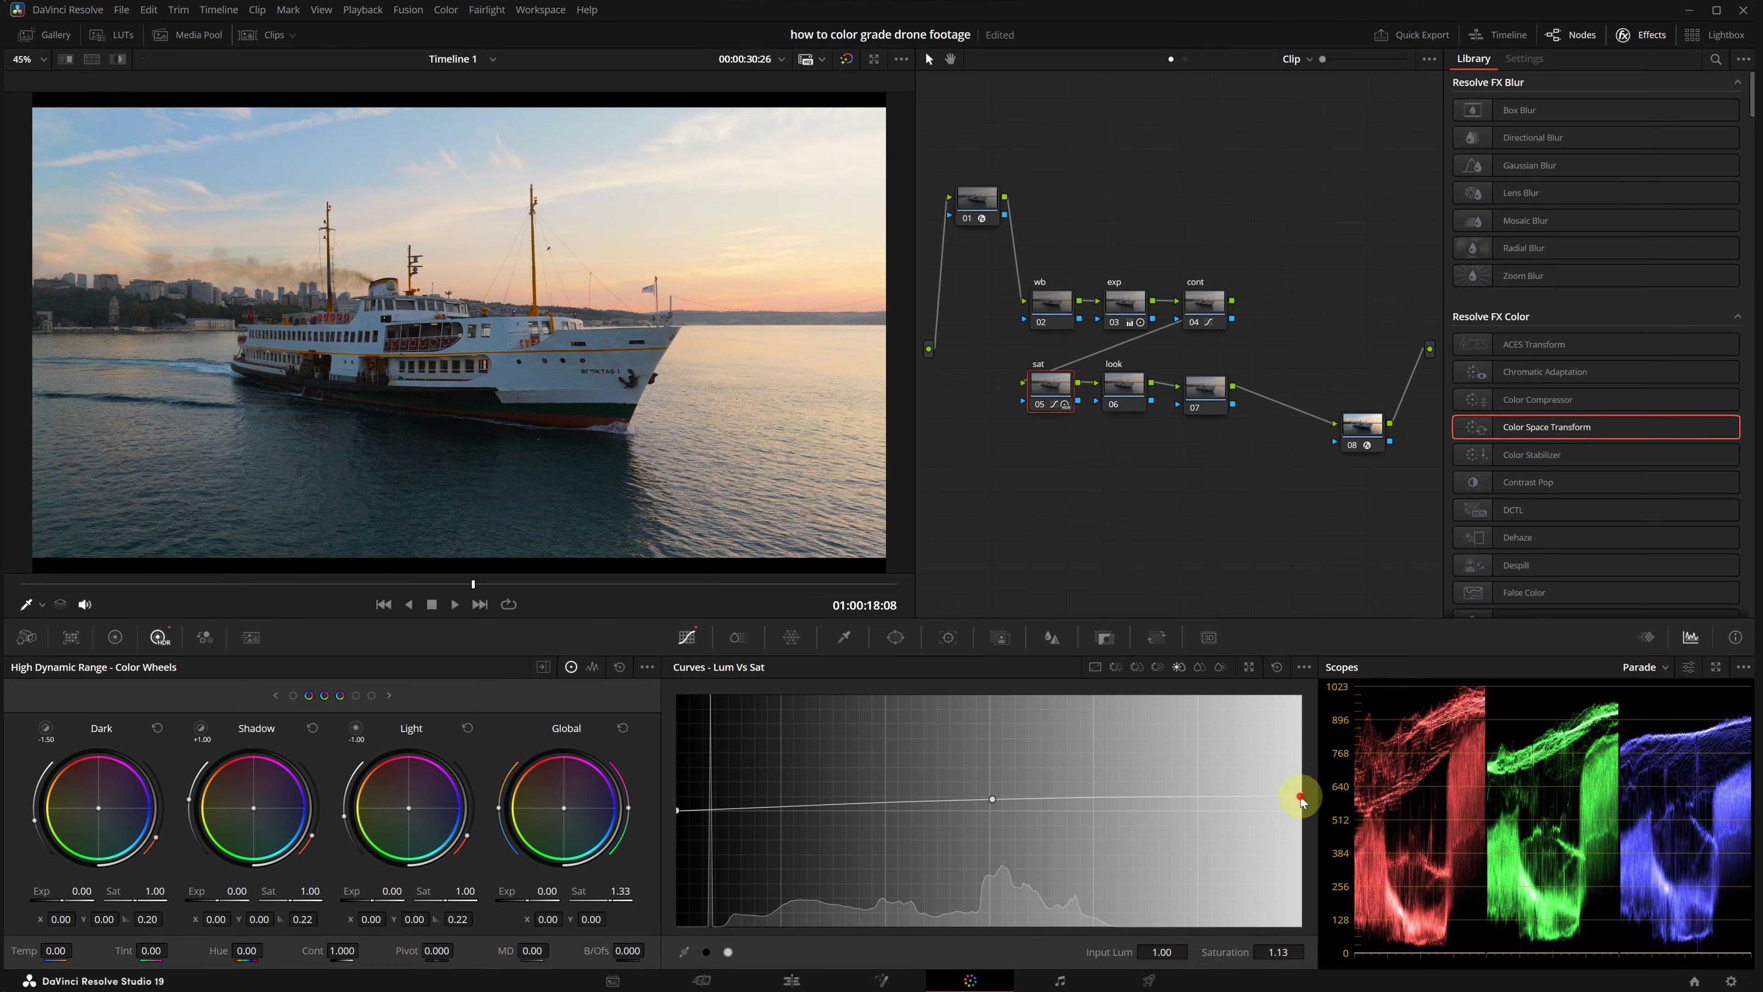
{"action": "left_click_drag", "start_coordinate": [1300, 804], "coordinate": [1294, 798]}
{"action": "left_click", "coordinate": [1104, 362]}
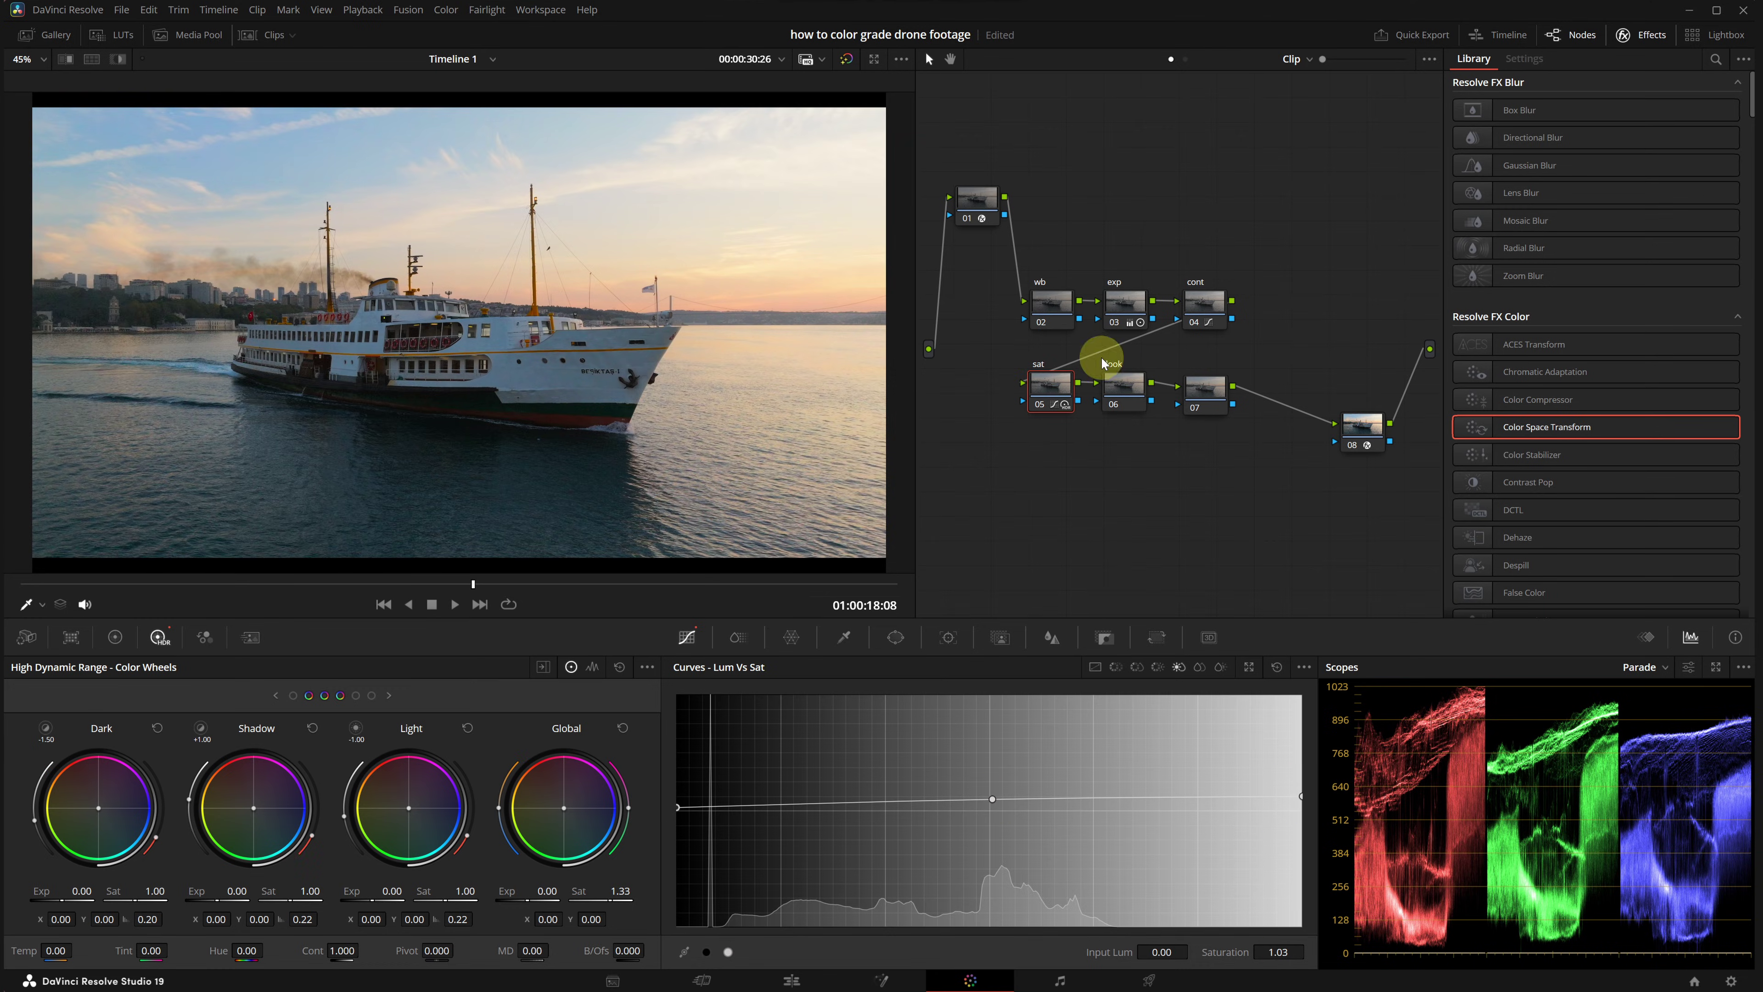
{"action": "left_click", "coordinate": [1053, 305]}
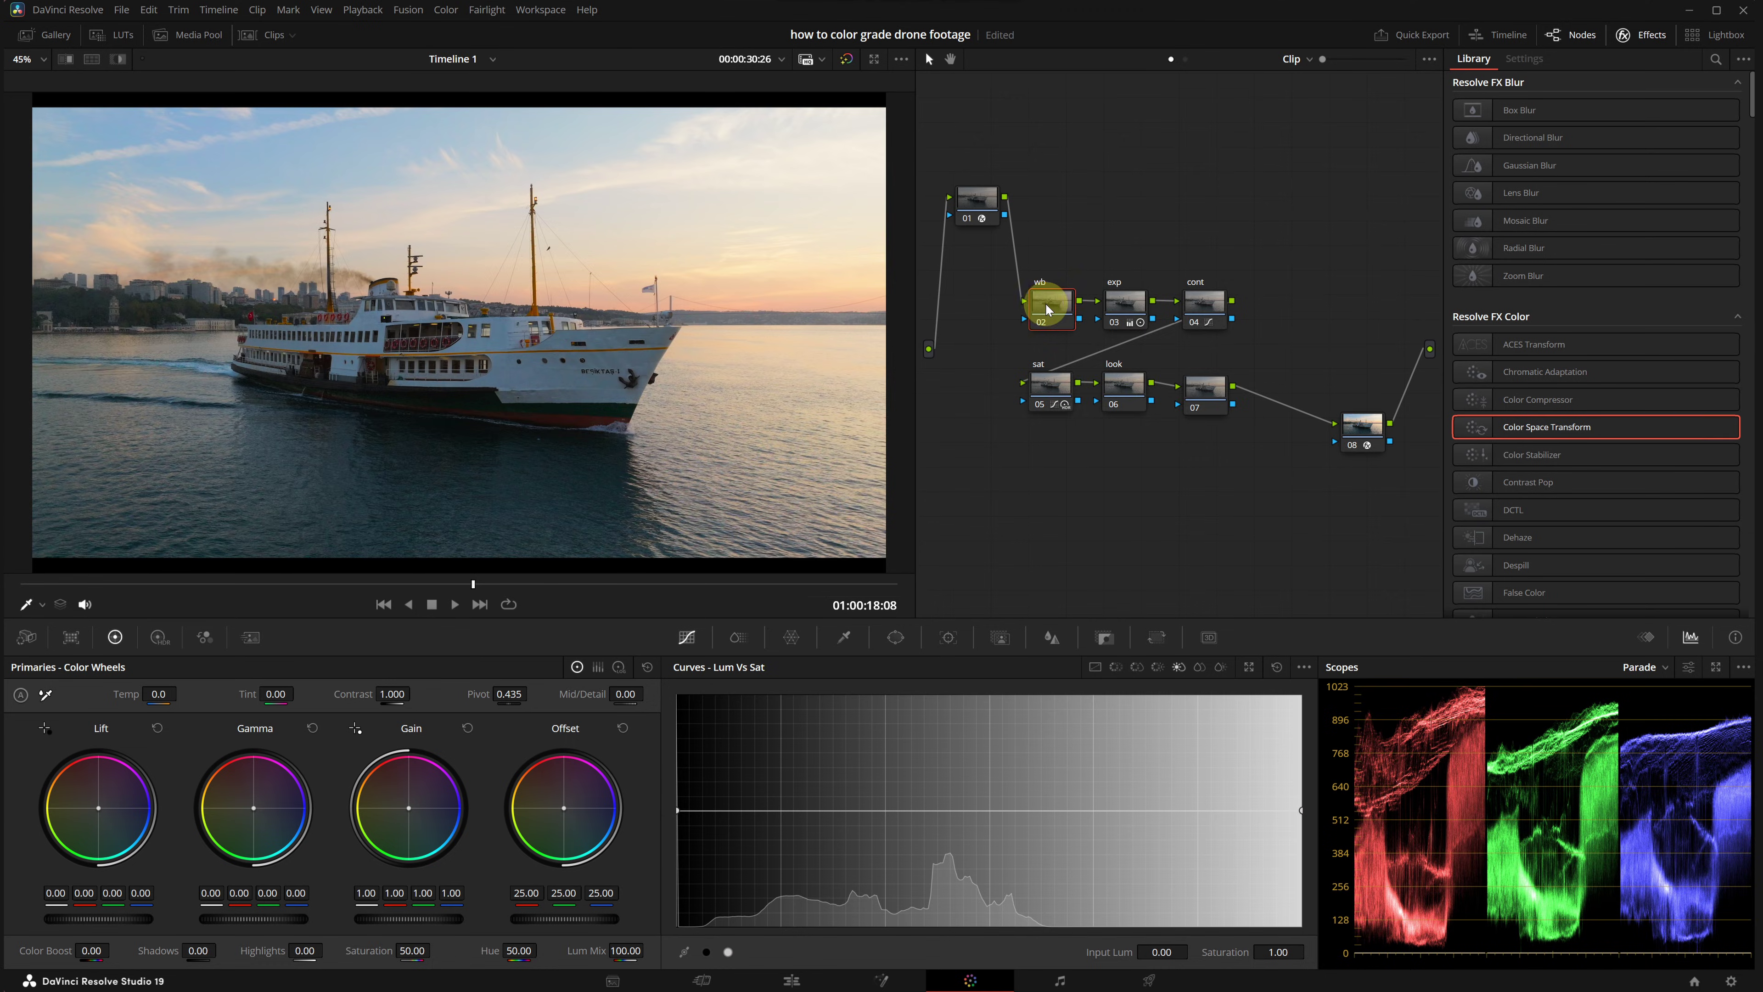
Step: Set the wb node's gamma to ACEScc and warm its gain to 1.04, 0.99, 0.95
{"action": "right_click", "coordinate": [1047, 309]}
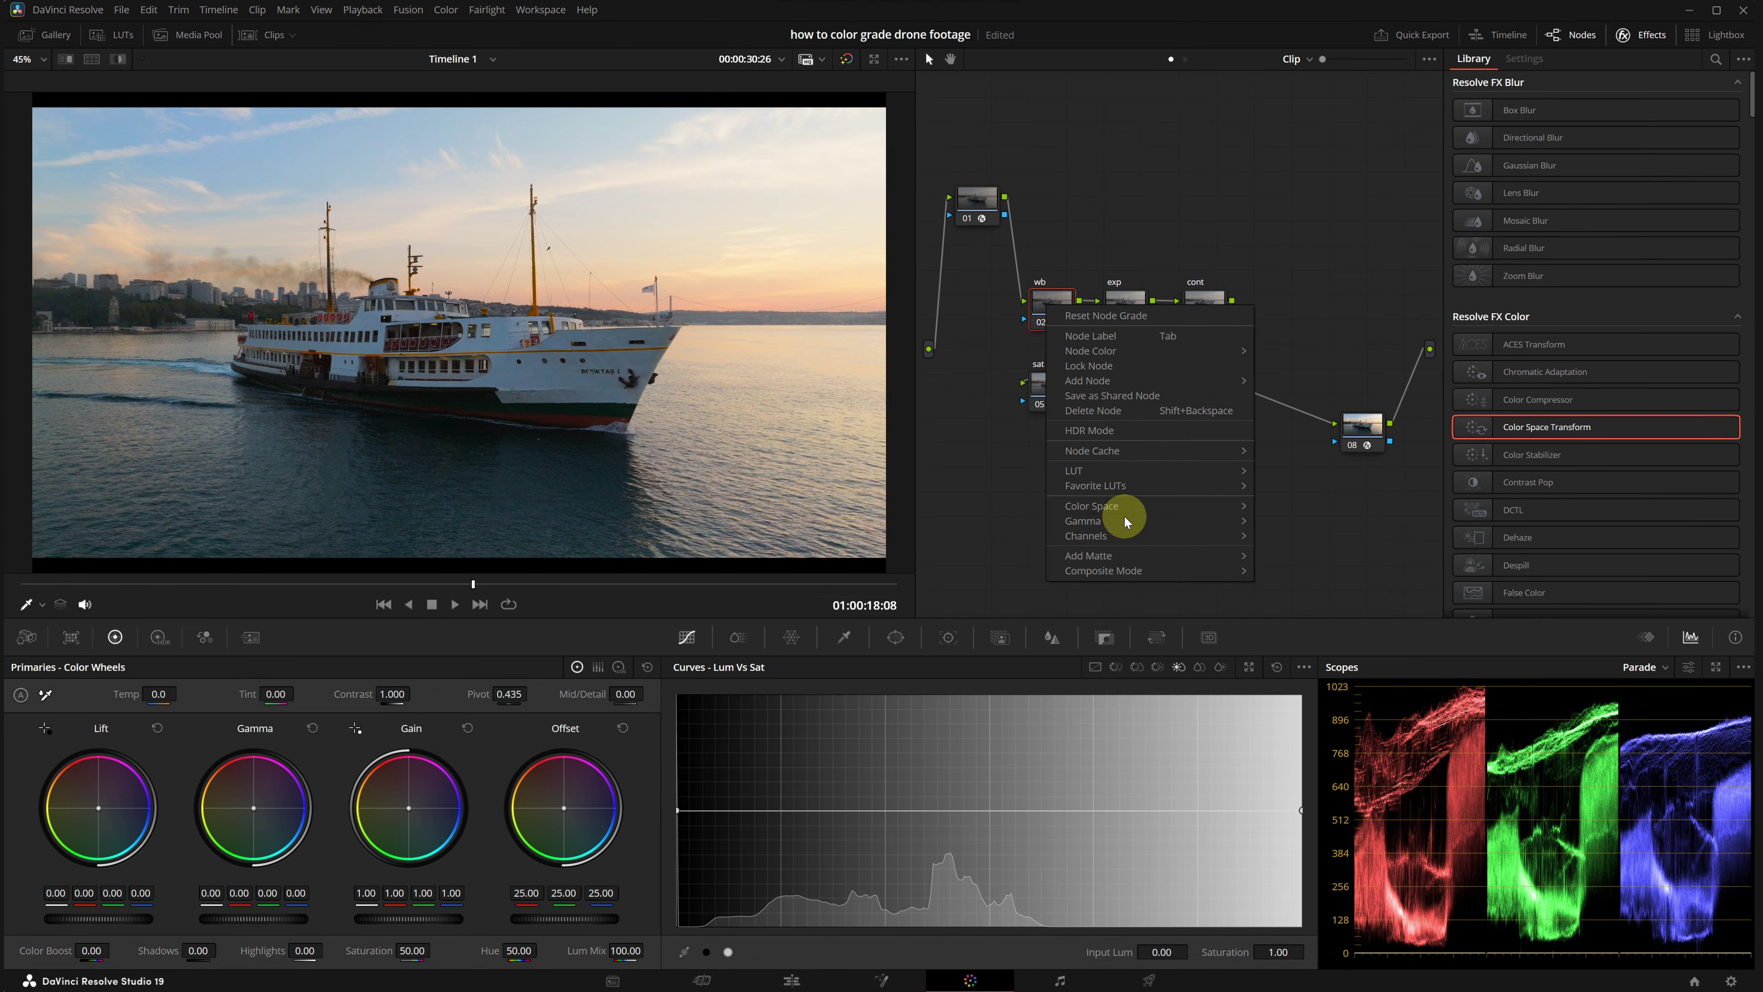
{"action": "mouse_move", "coordinate": [1137, 518]}
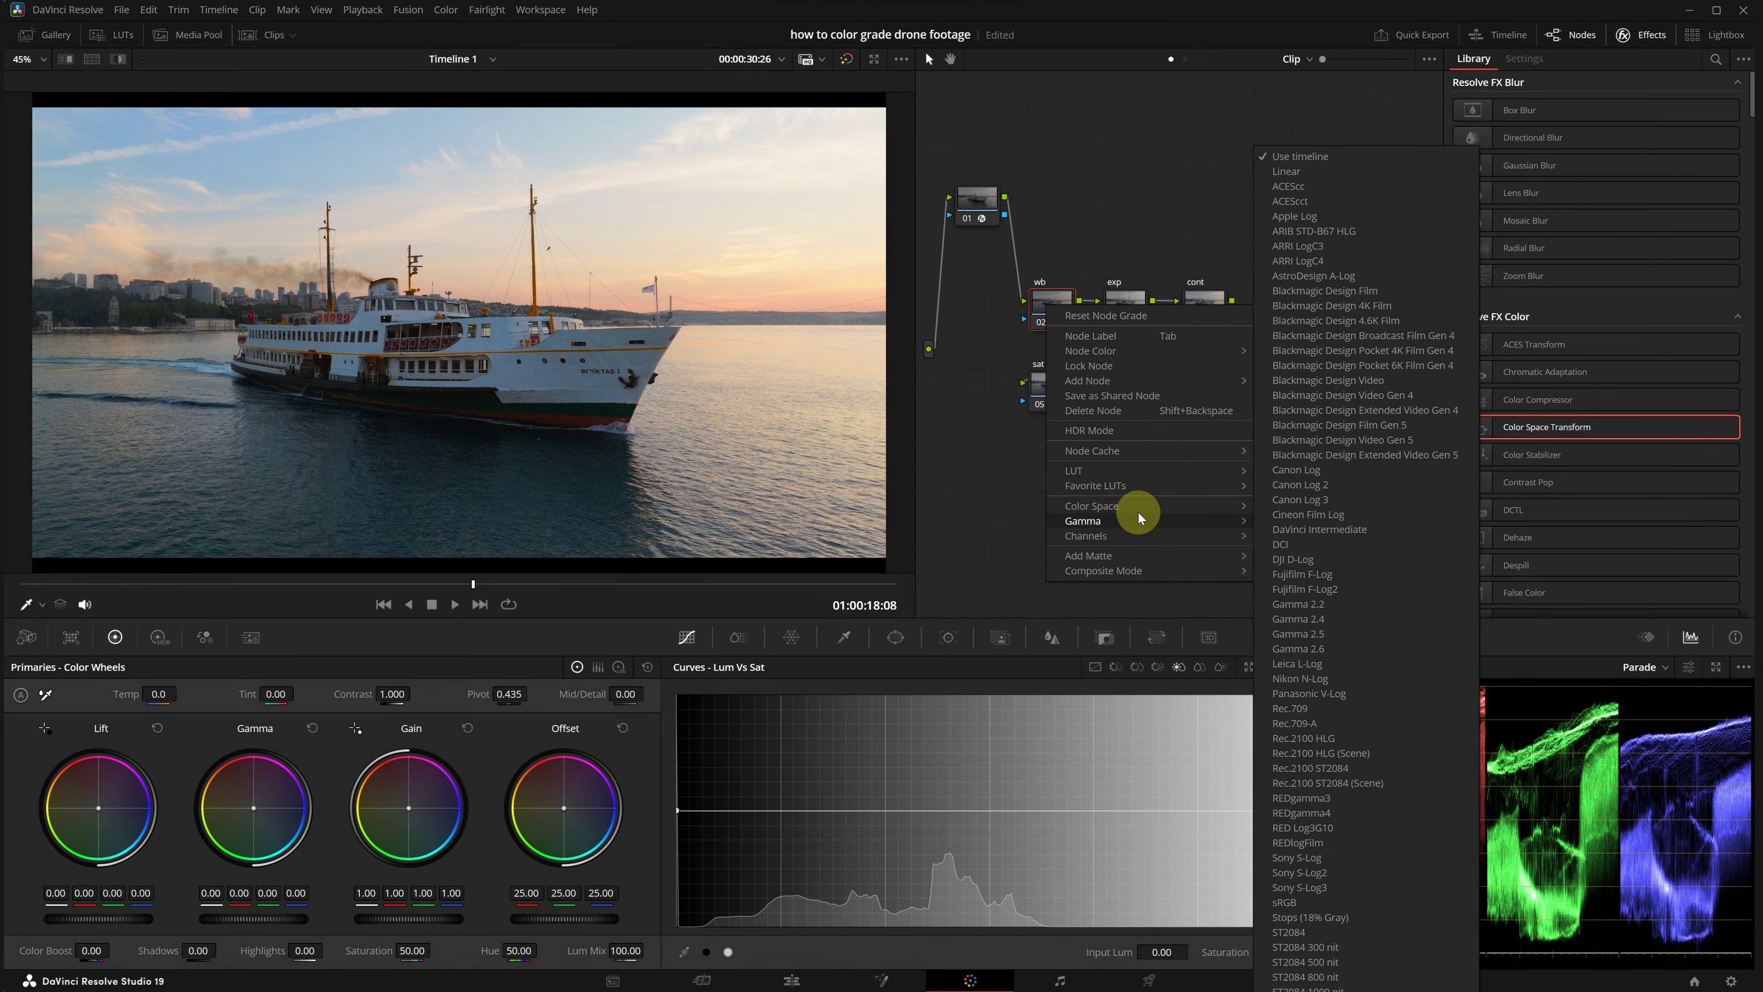
{"action": "left_click", "coordinate": [1318, 182]}
{"action": "left_click", "coordinate": [678, 811]}
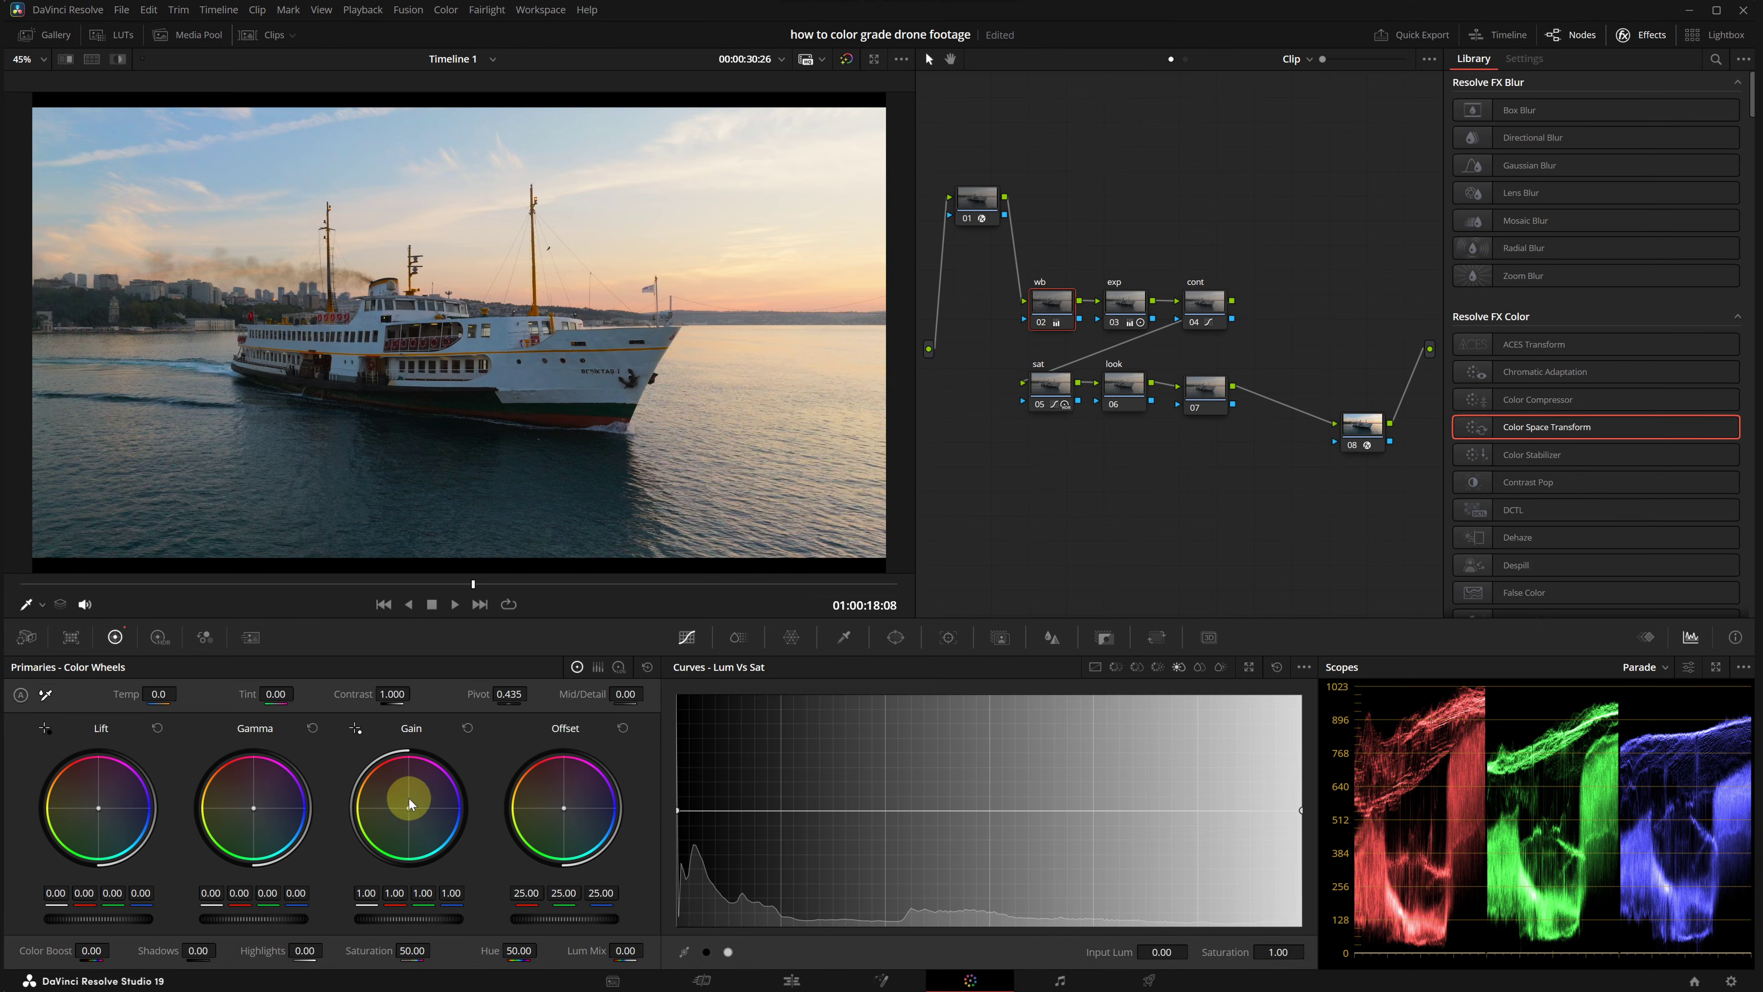
{"action": "mouse_move", "coordinate": [408, 807]}
{"action": "left_mouse_down"}
{"action": "mouse_move", "coordinate": [377, 772]}
{"action": "mouse_move", "coordinate": [317, 779]}
{"action": "mouse_move", "coordinate": [388, 771]}
{"action": "mouse_move", "coordinate": [406, 798]}
{"action": "mouse_move", "coordinate": [369, 805]}
{"action": "mouse_move", "coordinate": [381, 779]}
{"action": "mouse_move", "coordinate": [399, 798]}
{"action": "left_mouse_up"}
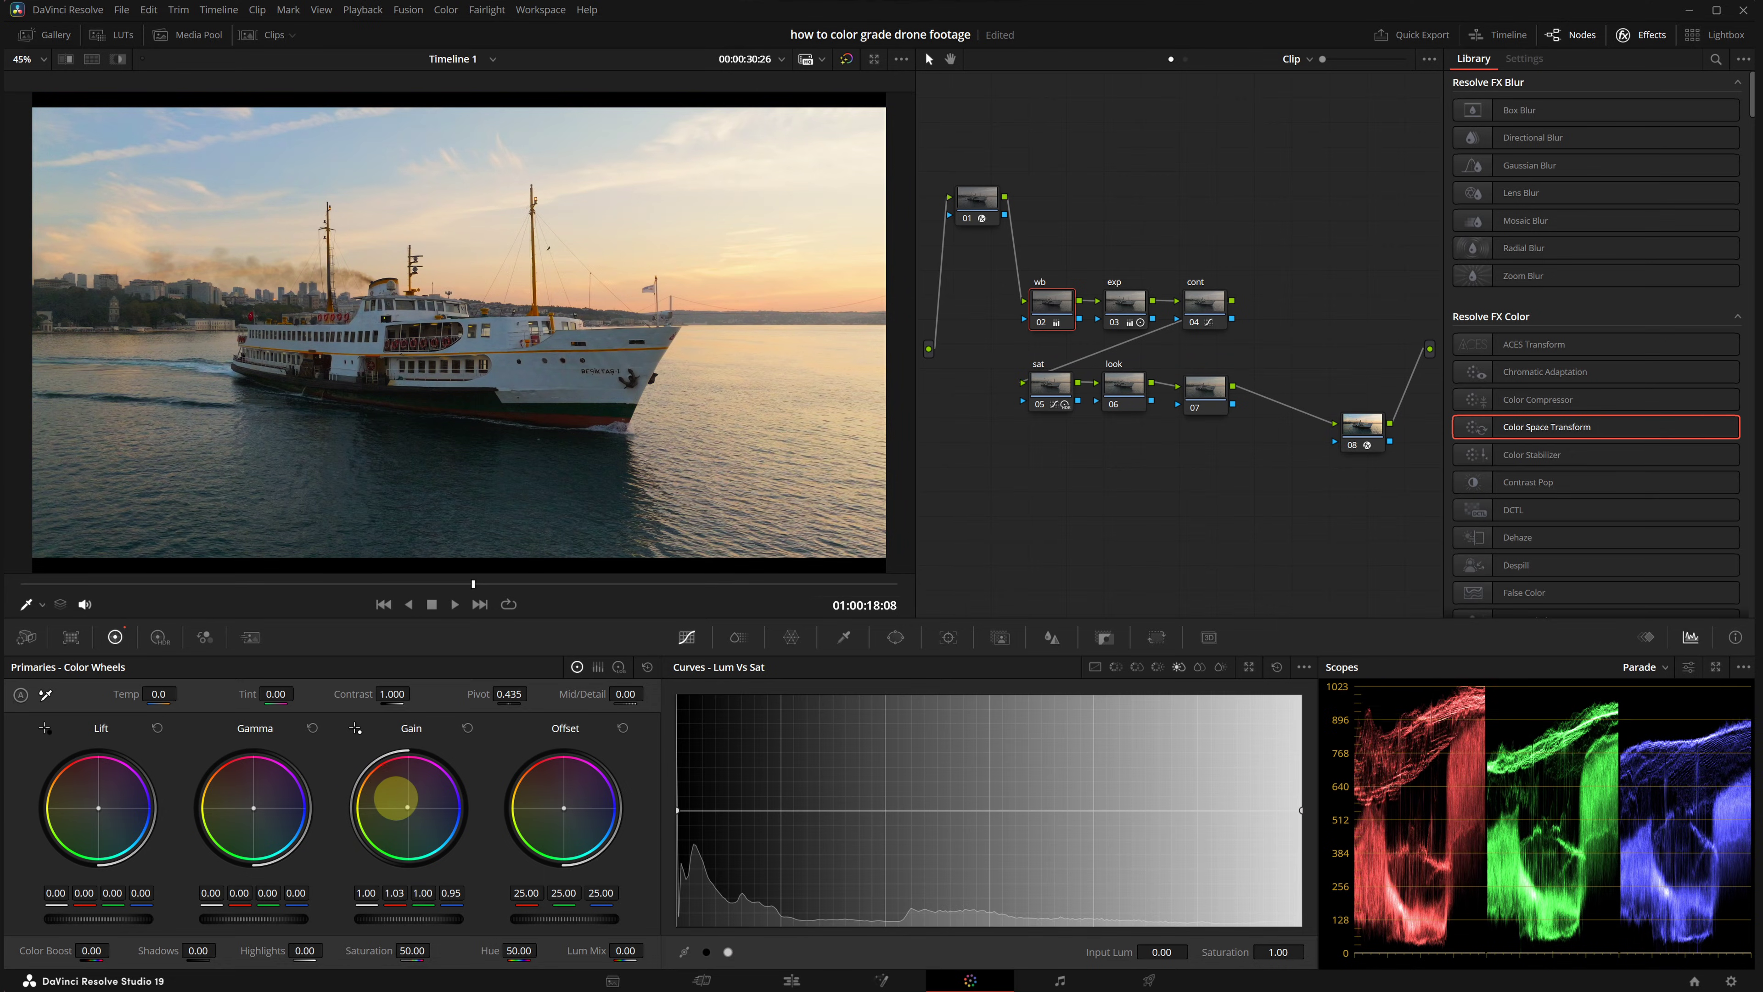
Step: Bypass the wb node and re-enable it to compare the white-balance correction
{"action": "left_click", "coordinate": [1041, 324]}
{"action": "left_click", "coordinate": [1038, 323]}
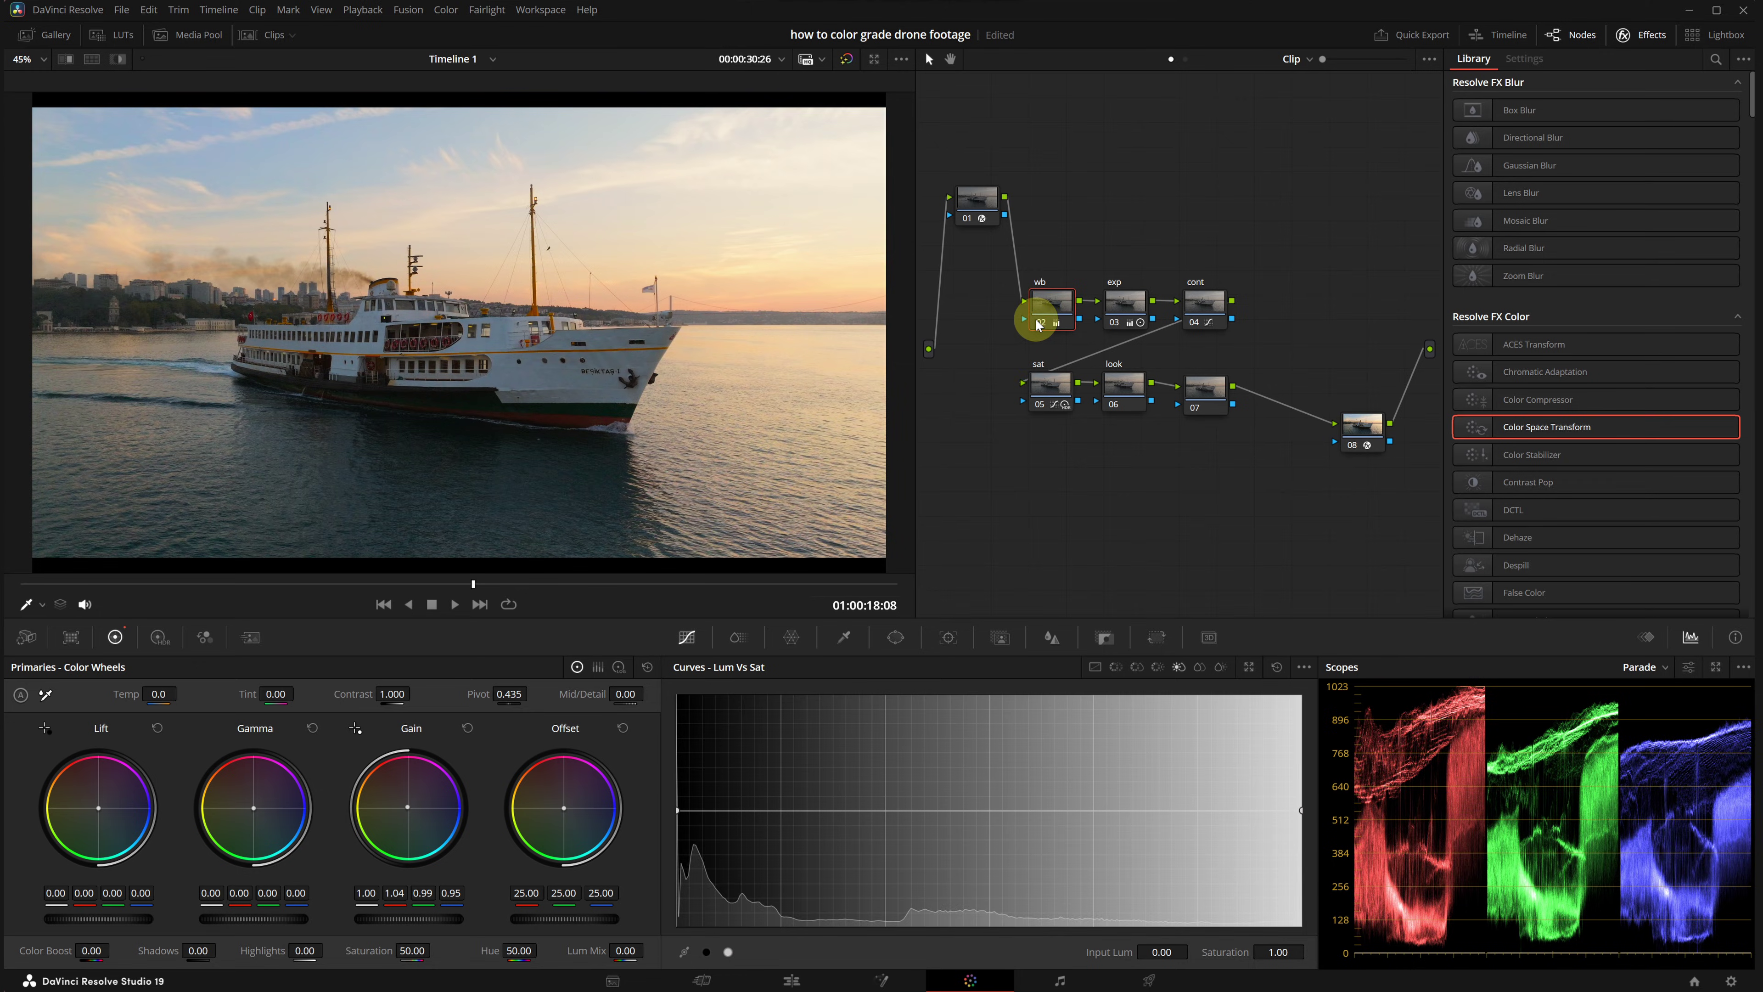
{"action": "left_click", "coordinate": [1039, 323]}
Step: Try a Hue vs Hue shift of 10.93 on the ship's hue, then drag the look node lower
{"action": "left_click", "coordinate": [1039, 323]}
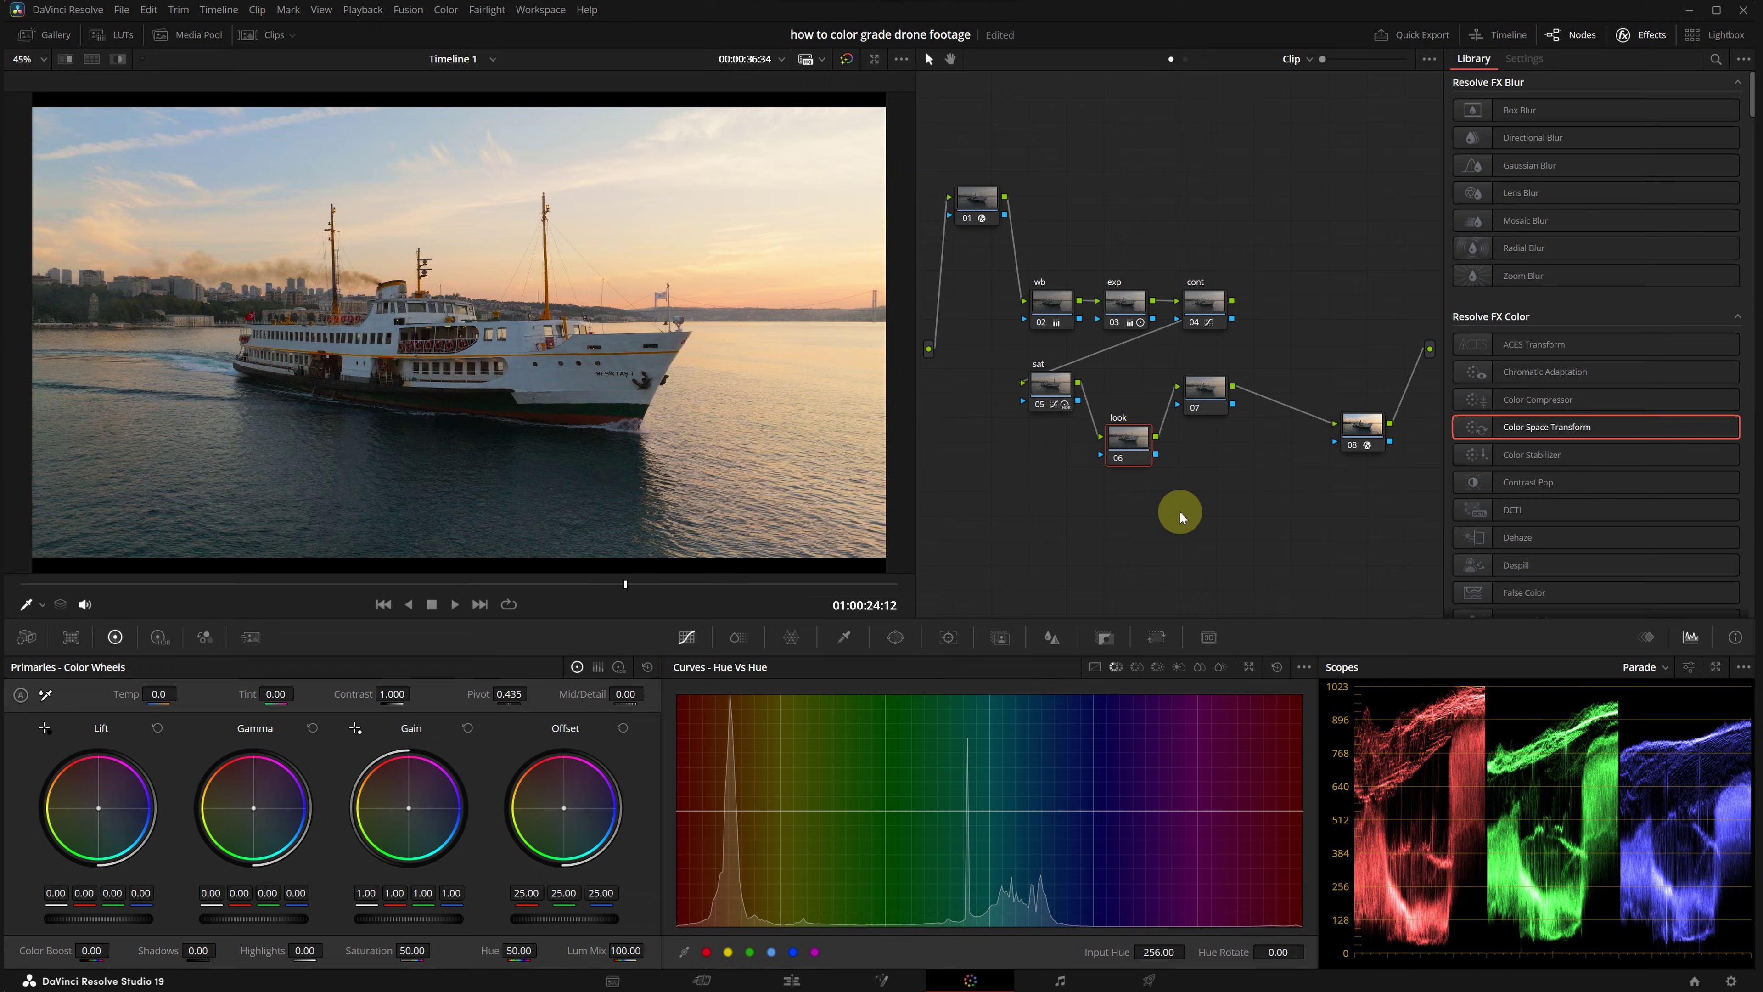
{"action": "left_click", "coordinate": [425, 345]}
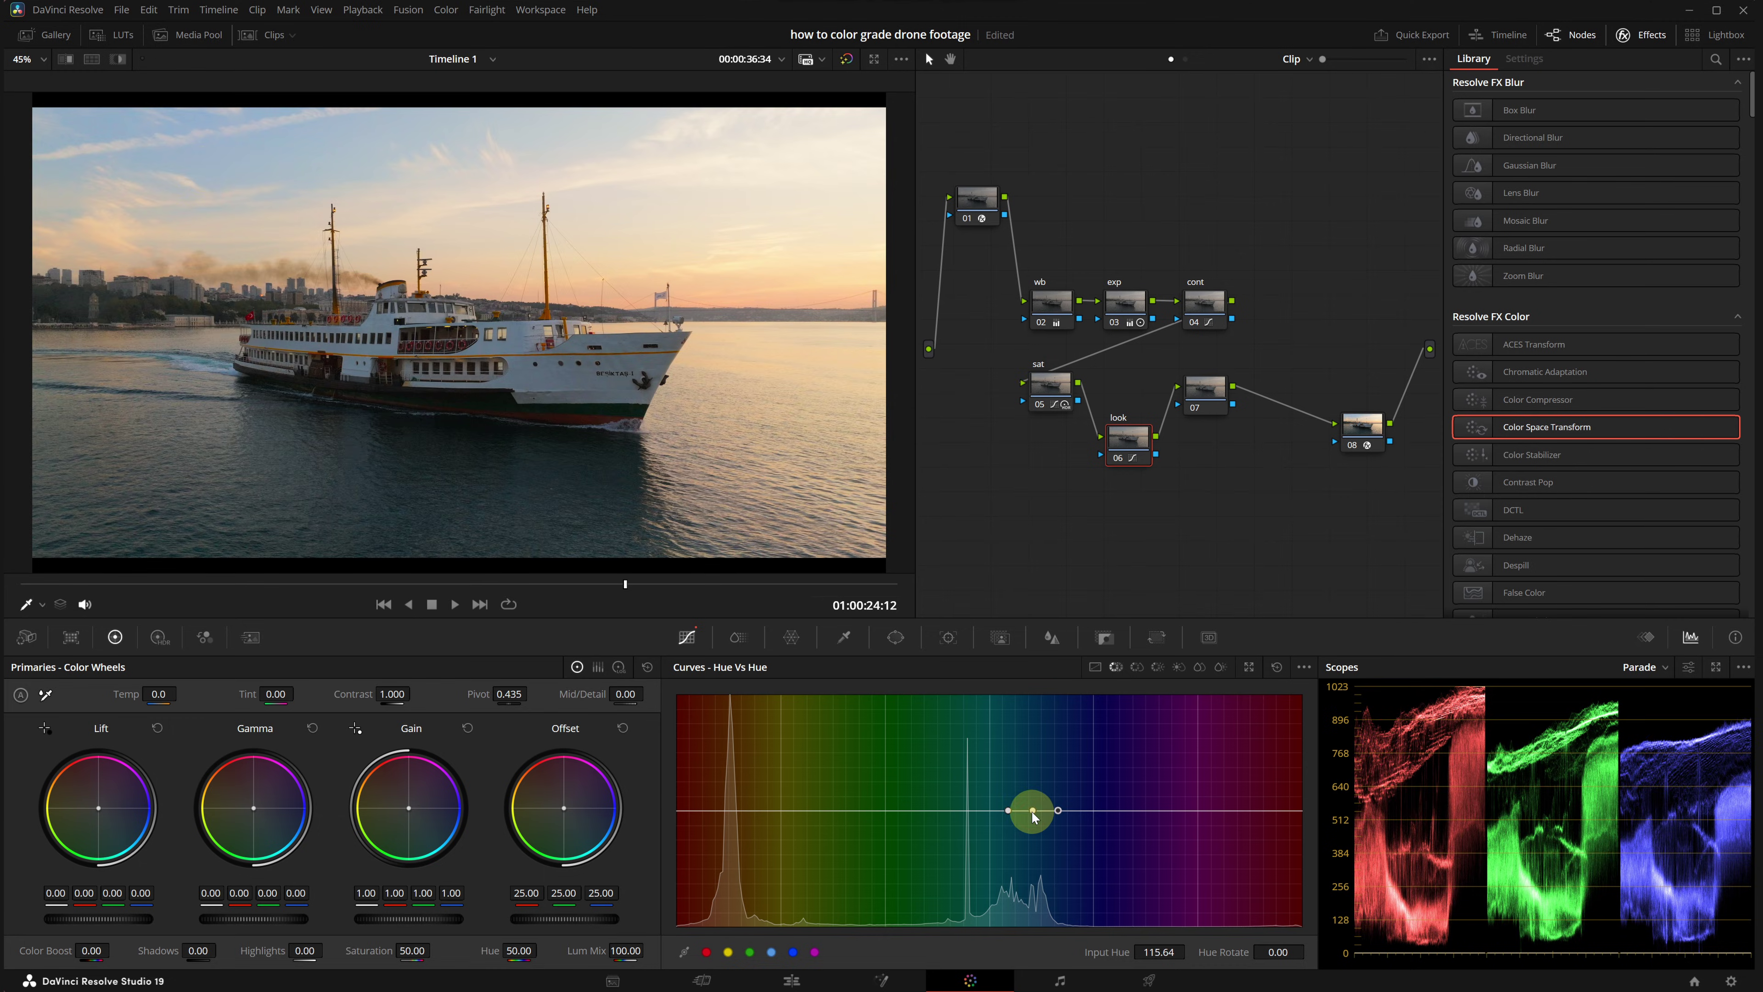
{"action": "left_click_drag", "start_coordinate": [1033, 813], "coordinate": [1036, 806]}
{"action": "left_click", "coordinate": [1120, 462]}
{"action": "left_click", "coordinate": [1120, 462]}
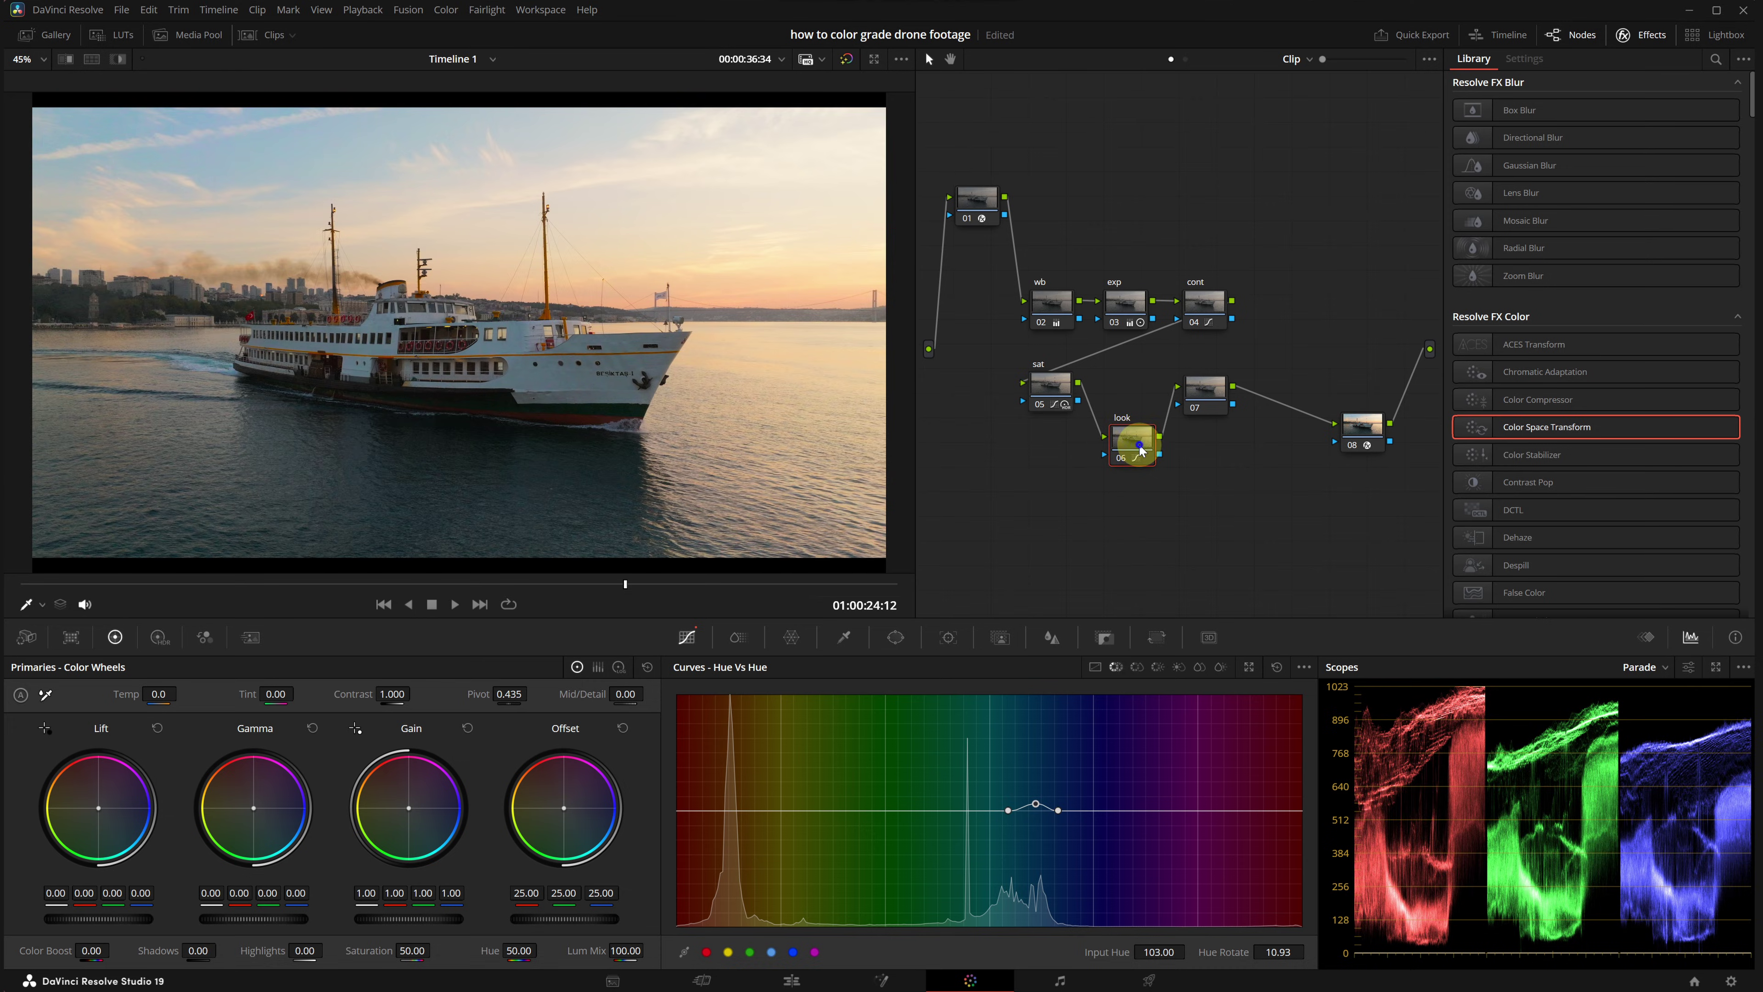
{"action": "left_click_drag", "start_coordinate": [1140, 450], "coordinate": [1141, 610]}
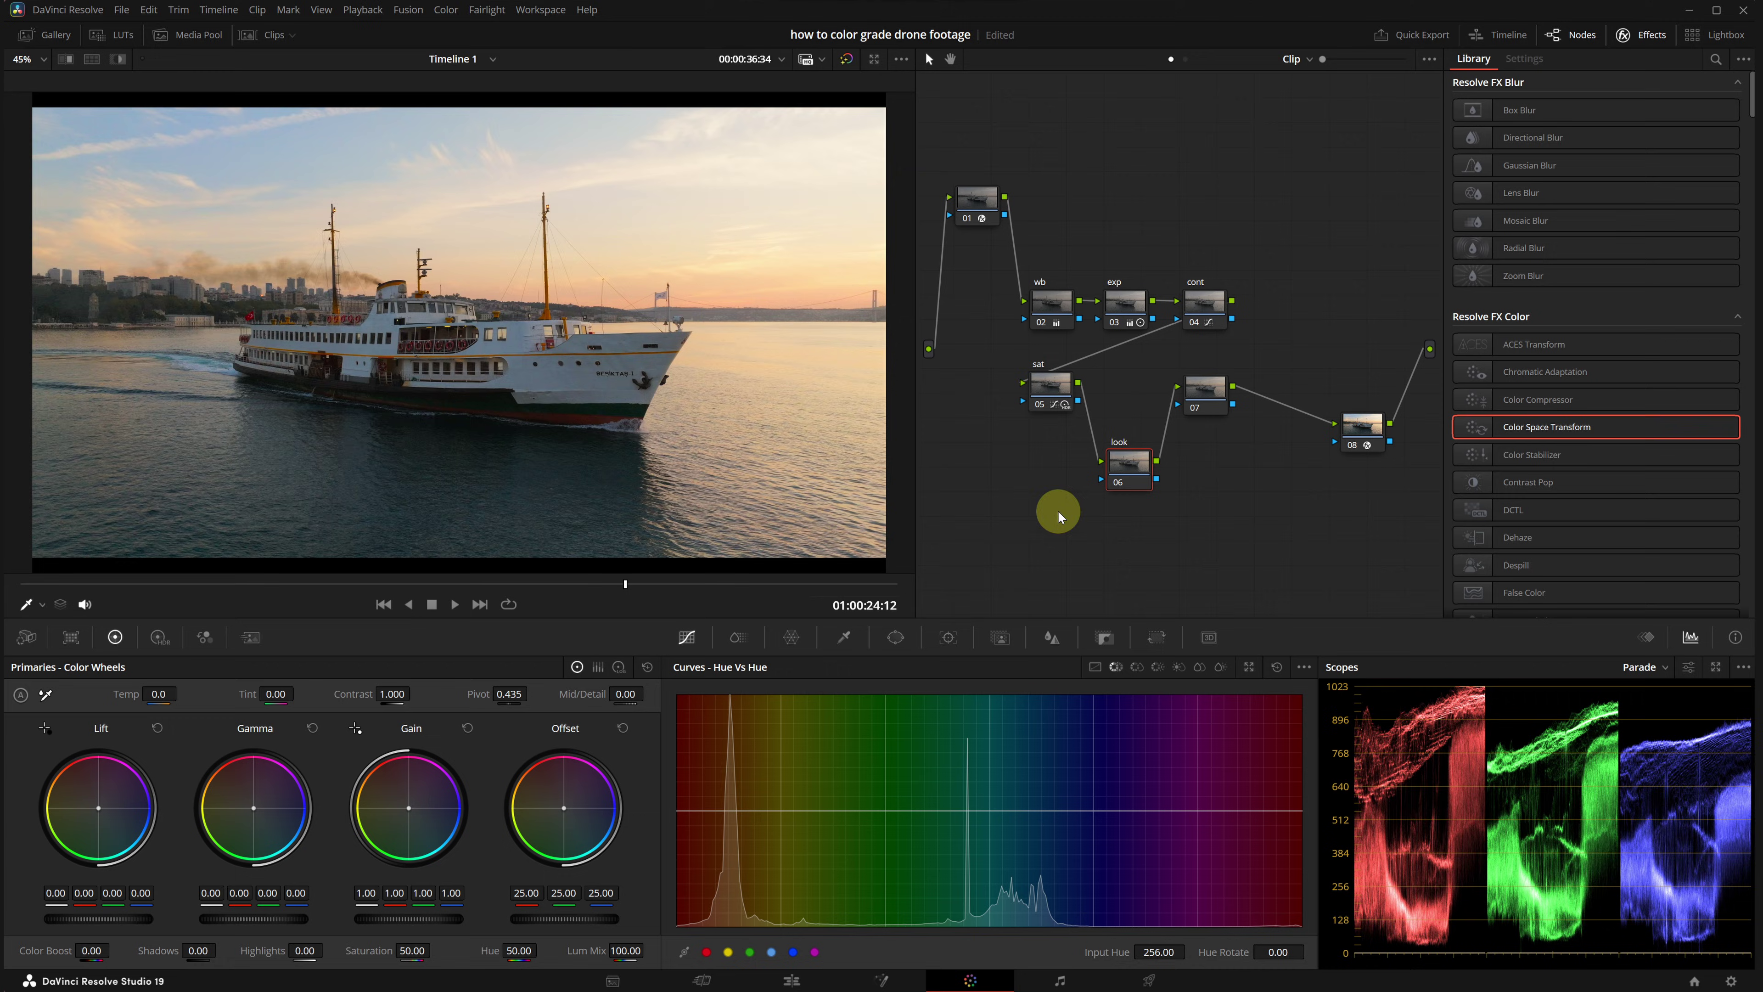
Step: Give the look node a teal offset (16.78, 22.75, 27.46) and a slight gamma tint, comparing off and on
{"action": "mouse_move", "coordinate": [600, 863]}
{"action": "left_mouse_down"}
{"action": "mouse_move", "coordinate": [575, 822]}
{"action": "mouse_move", "coordinate": [618, 842]}
{"action": "mouse_move", "coordinate": [586, 874]}
{"action": "mouse_move", "coordinate": [628, 857]}
{"action": "mouse_move", "coordinate": [629, 874]}
{"action": "mouse_move", "coordinate": [582, 859]}
{"action": "mouse_move", "coordinate": [629, 858]}
{"action": "mouse_move", "coordinate": [614, 871]}
{"action": "left_mouse_up"}
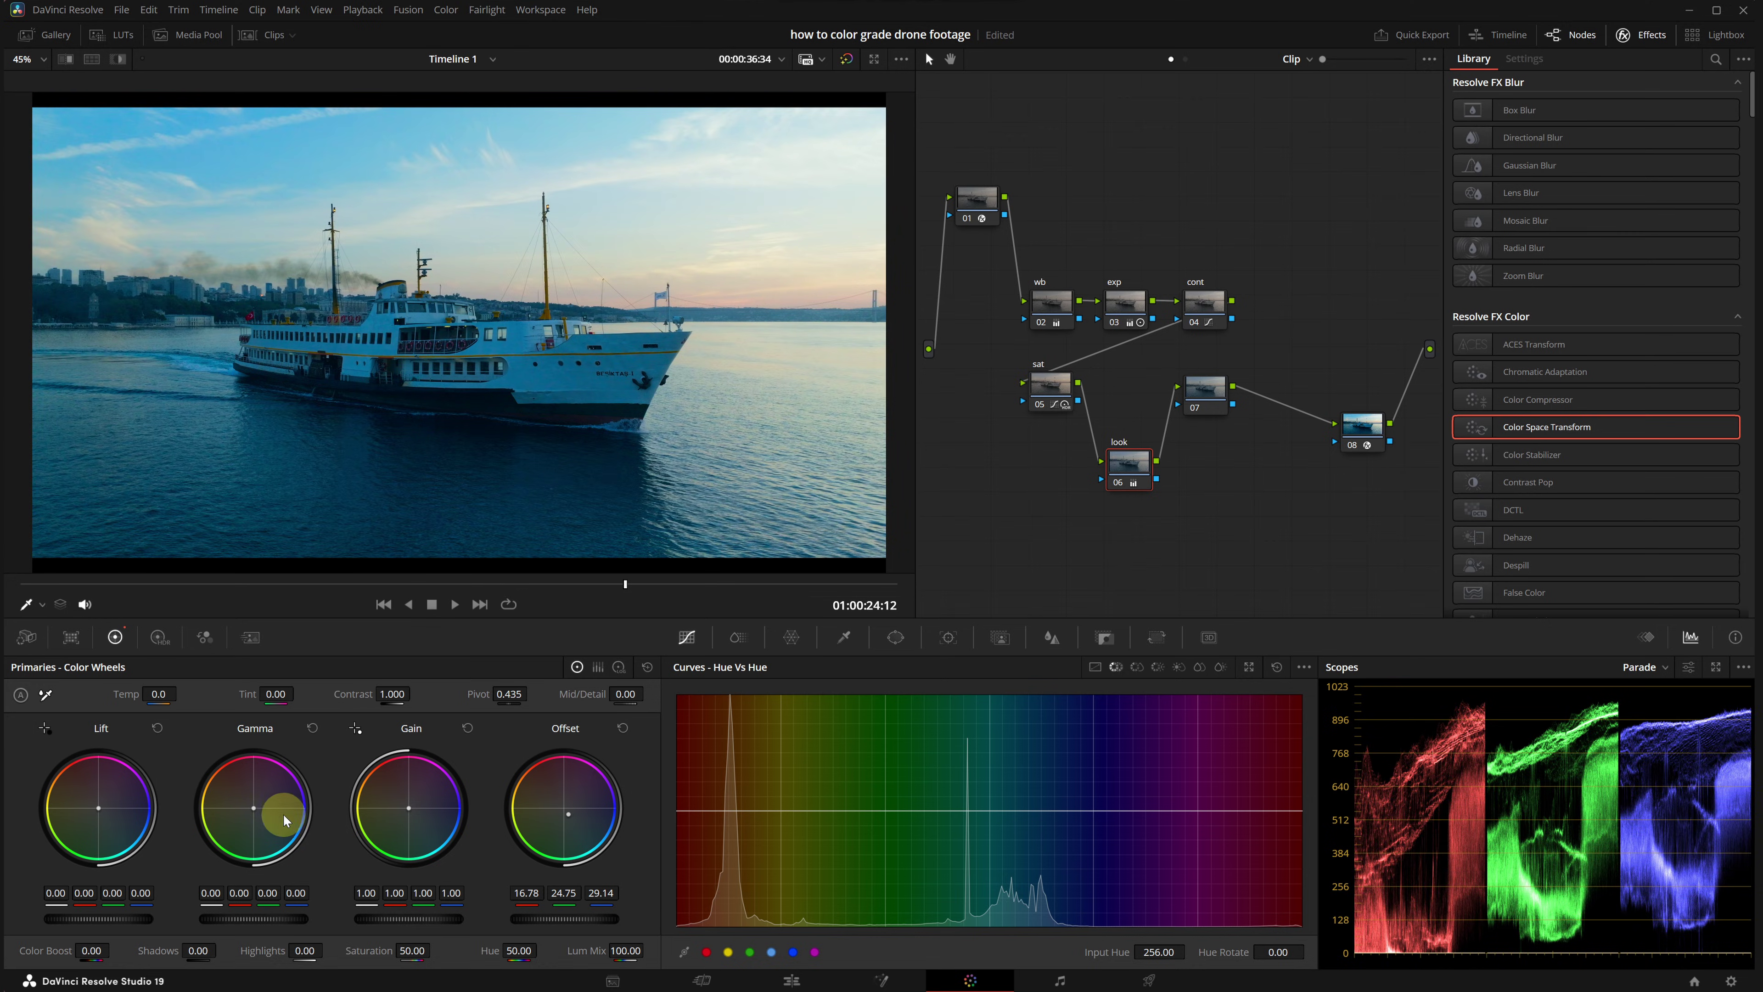
{"action": "left_click_drag", "start_coordinate": [253, 807], "coordinate": [190, 762]}
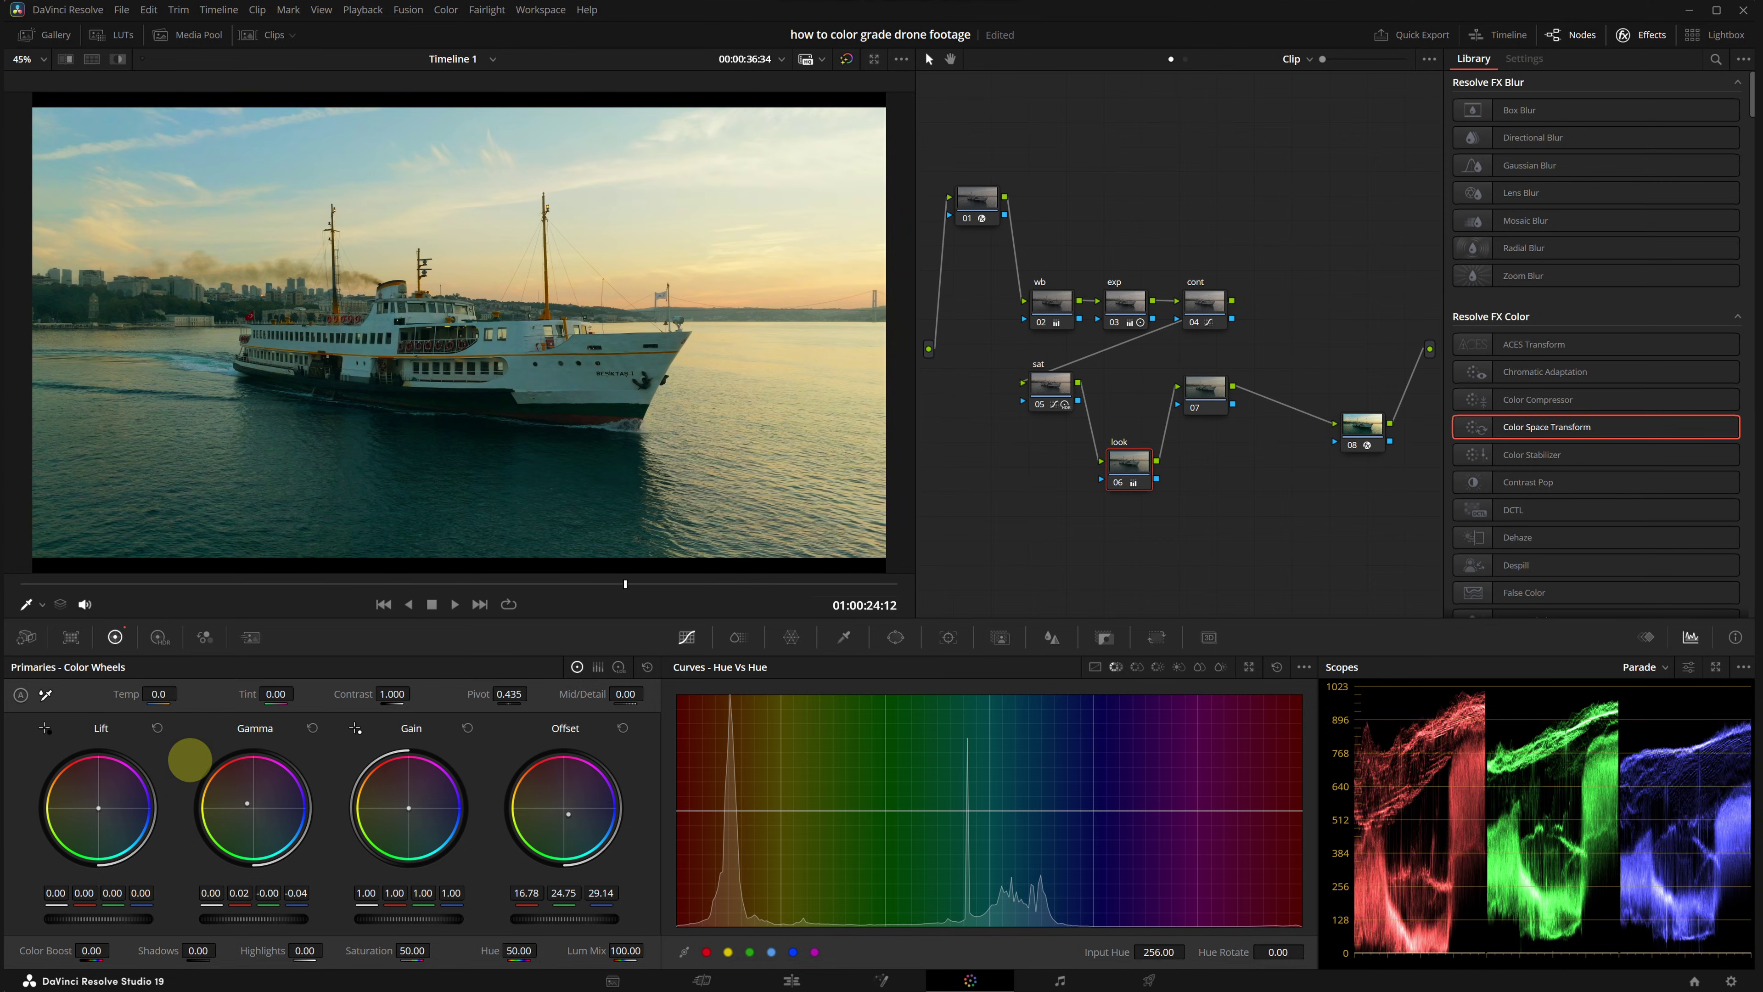
{"action": "left_click", "coordinate": [1118, 481]}
{"action": "left_click", "coordinate": [1117, 481]}
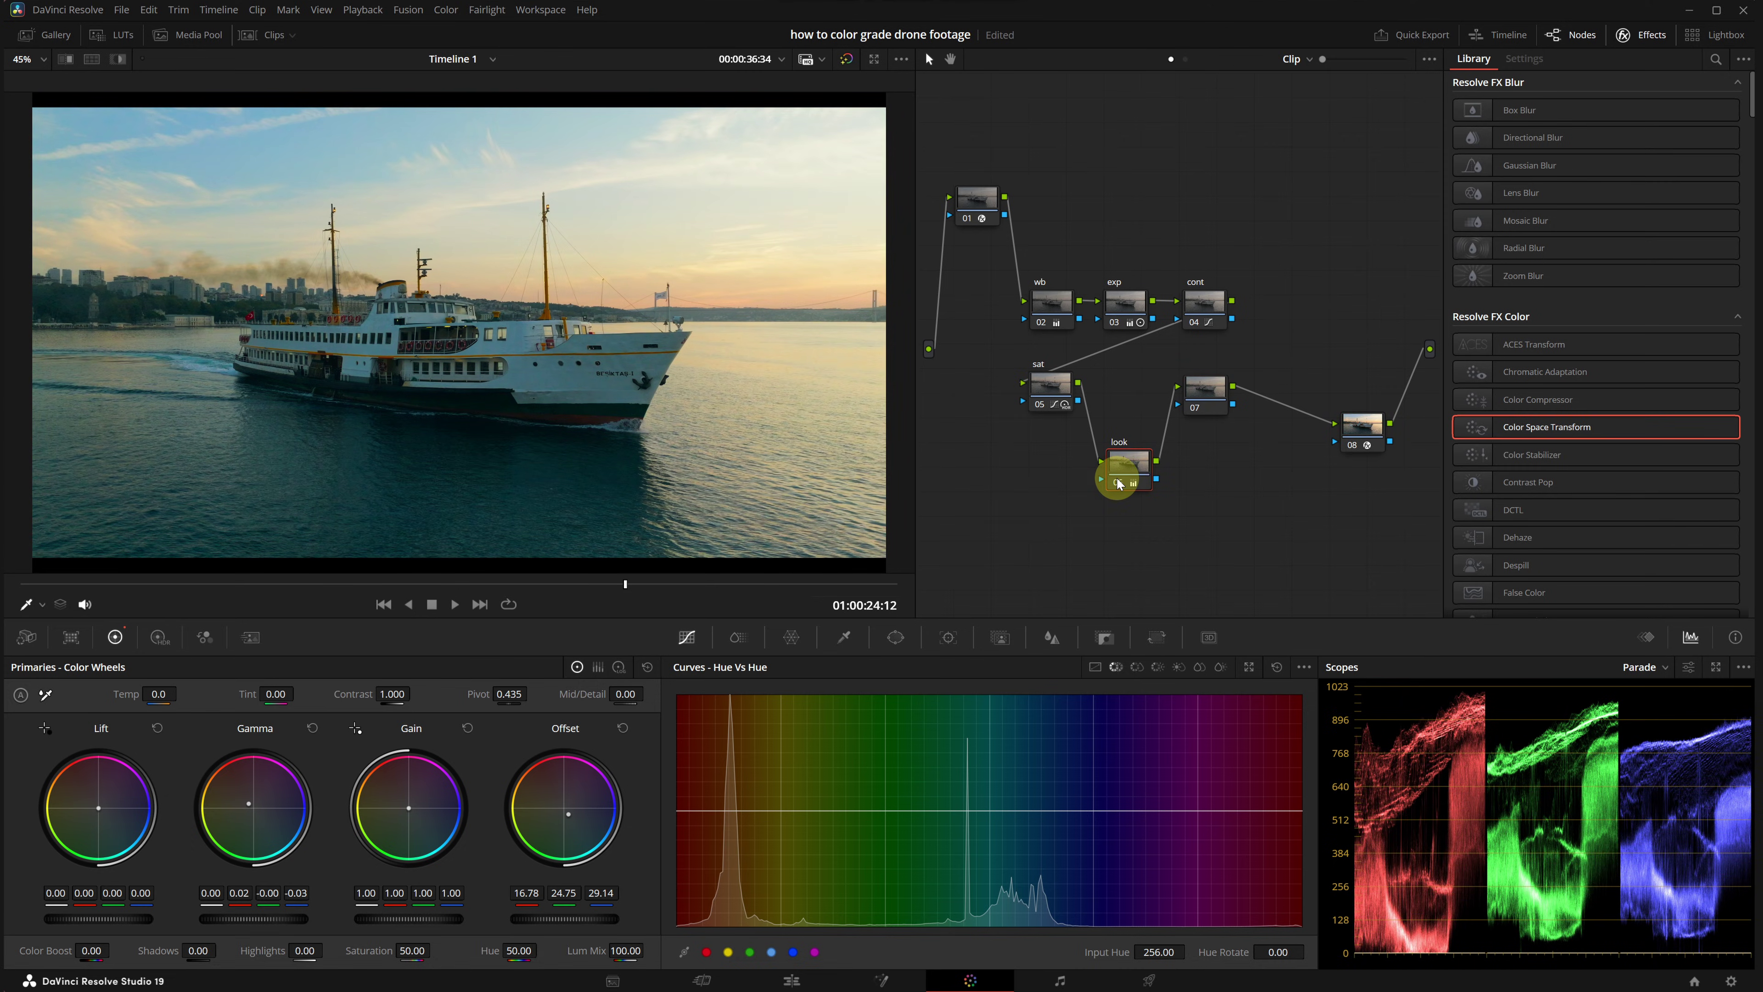
{"action": "left_click", "coordinate": [1117, 481]}
{"action": "left_click", "coordinate": [1118, 481]}
{"action": "left_click", "coordinate": [1118, 481]}
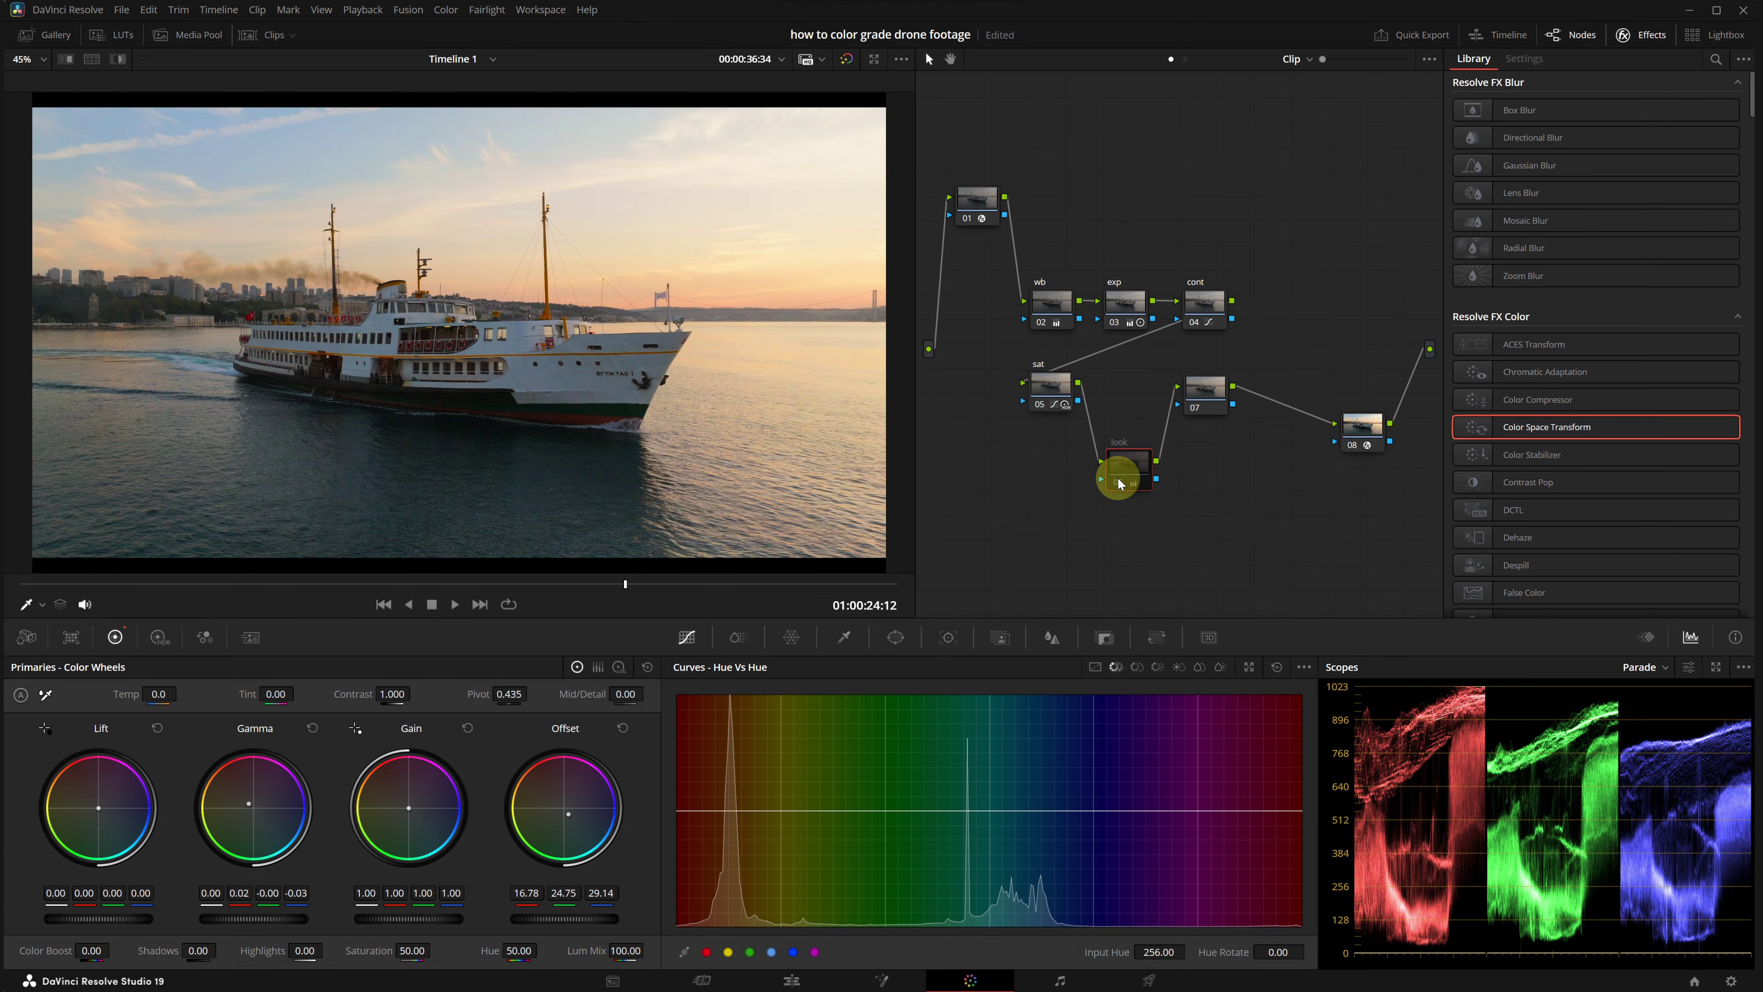
{"action": "left_click", "coordinate": [1118, 481]}
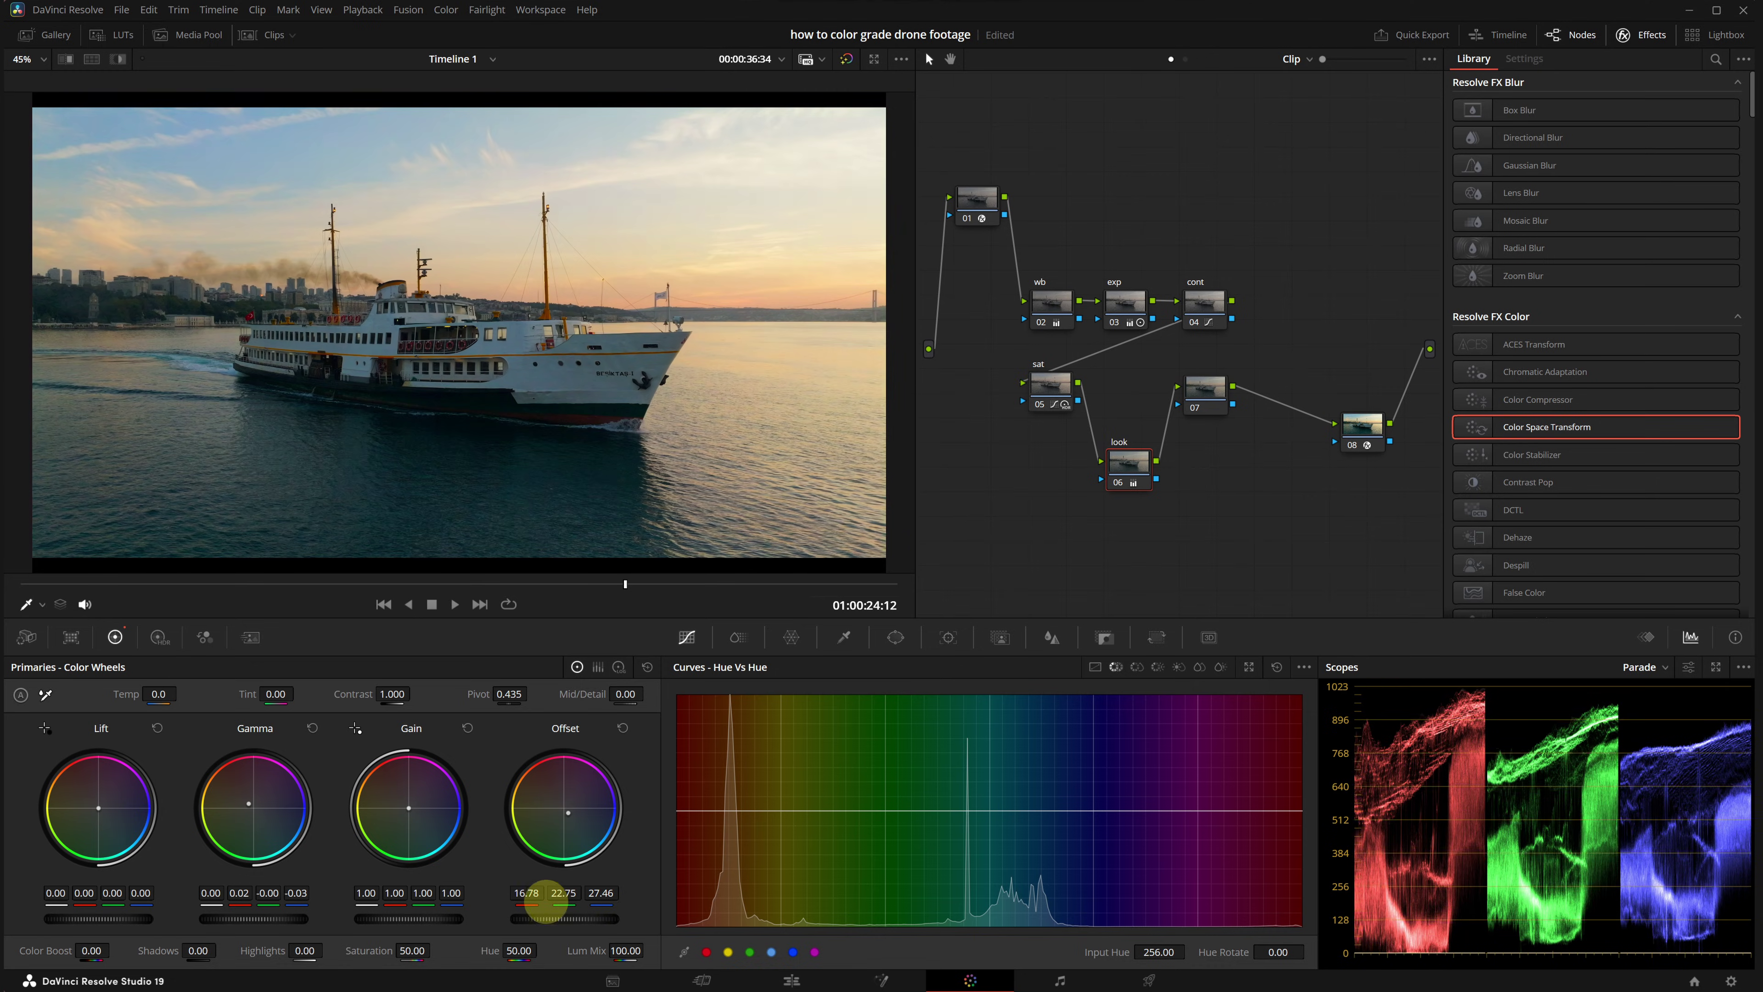
{"action": "left_click", "coordinate": [1113, 486]}
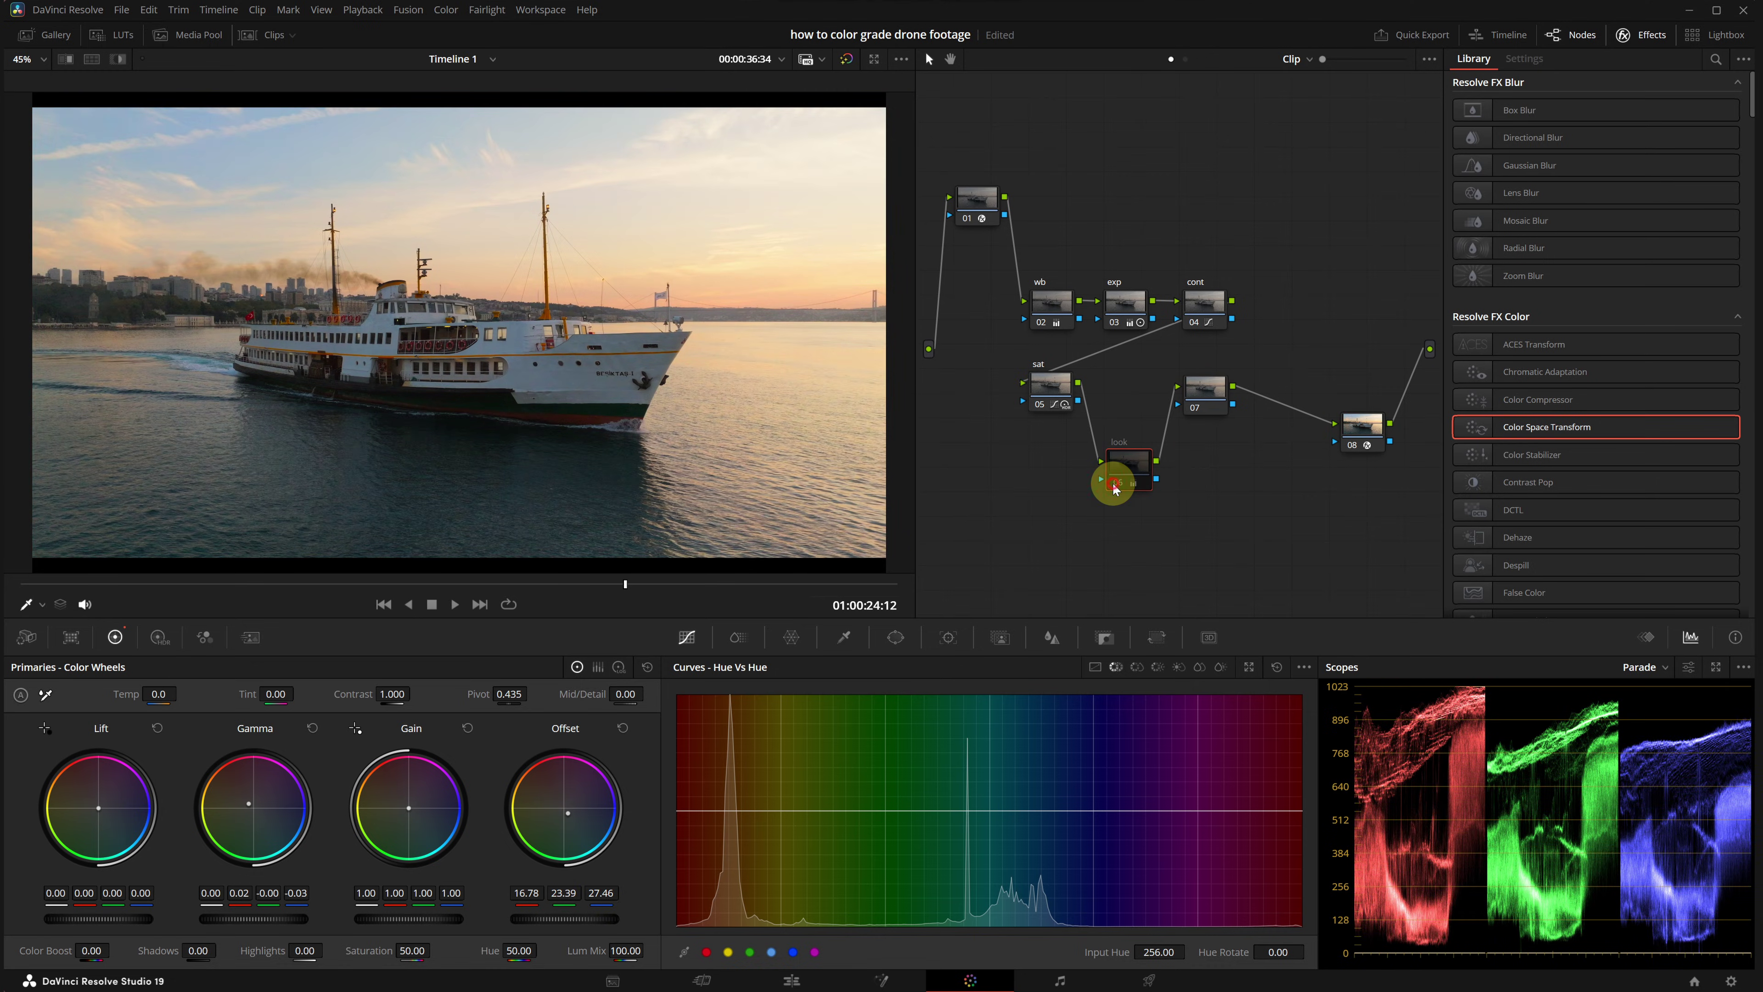
{"action": "left_click", "coordinate": [1114, 486]}
{"action": "left_click", "coordinate": [1116, 486]}
{"action": "left_click", "coordinate": [1115, 487]}
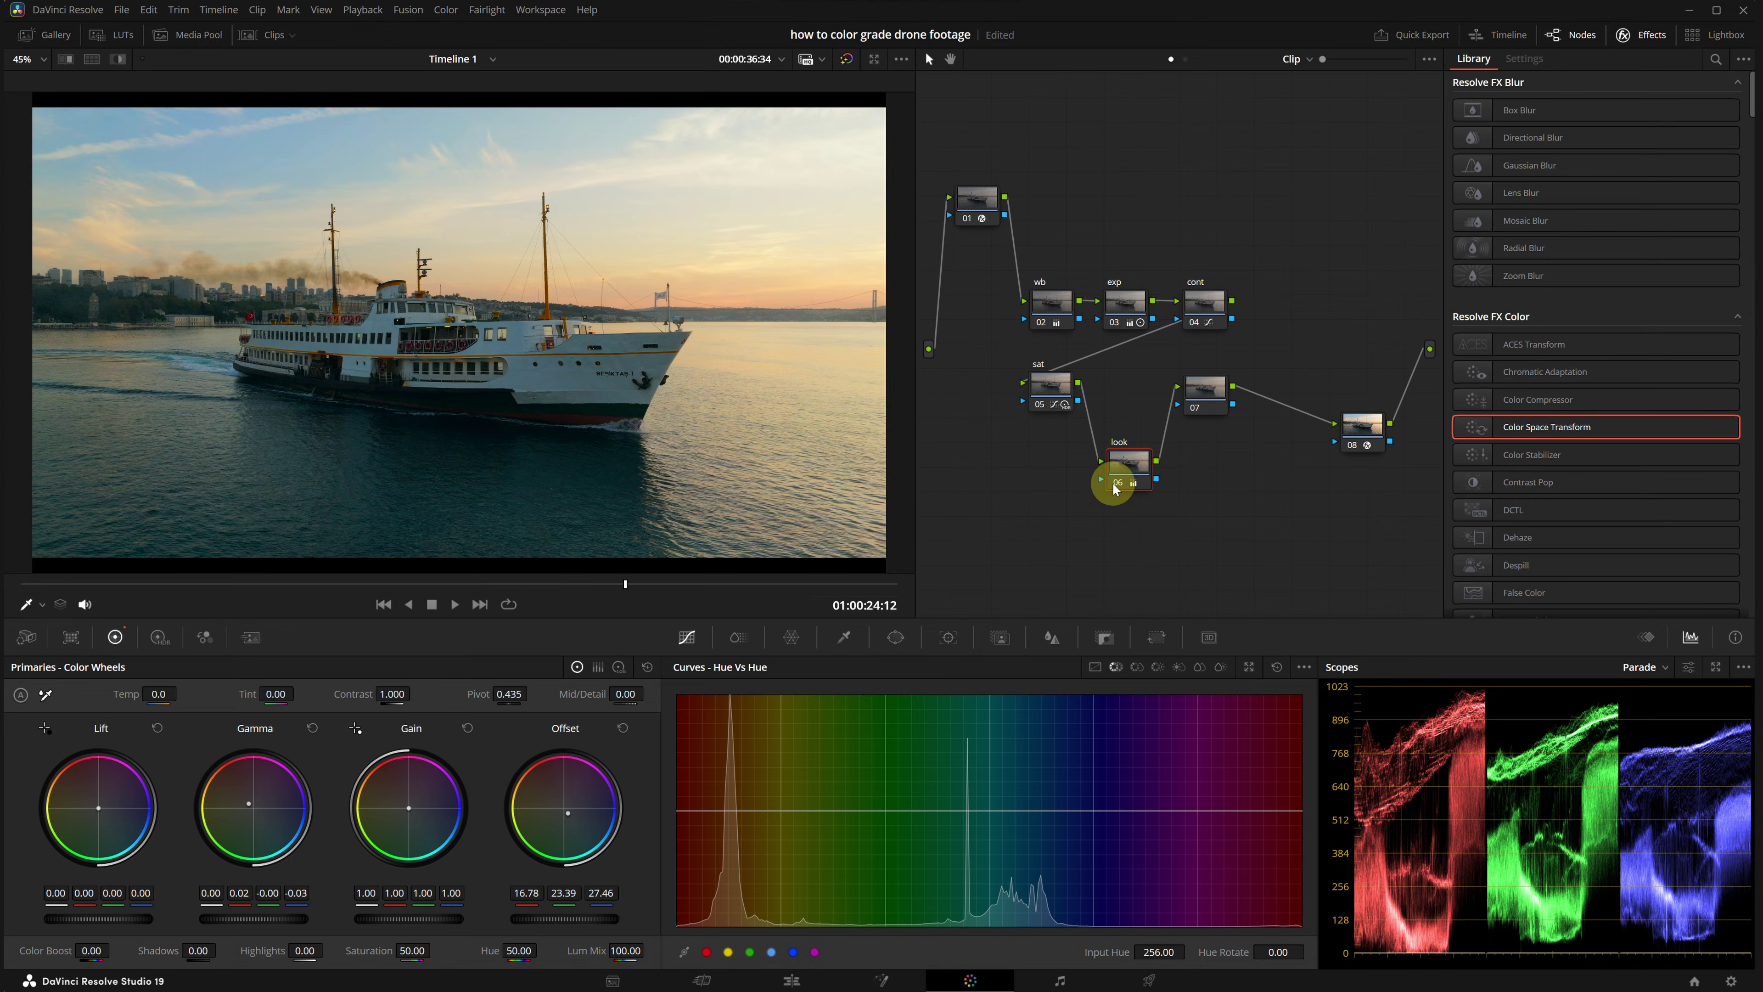
Step: Lift the exp node's gamma slightly, with shadows 10 and highlights -38.50, then compare the look on and off
{"action": "key", "text": "shift+semicolon"}
{"action": "key", "text": "shift+semicolon"}
{"action": "key", "text": "shift+semicolon"}
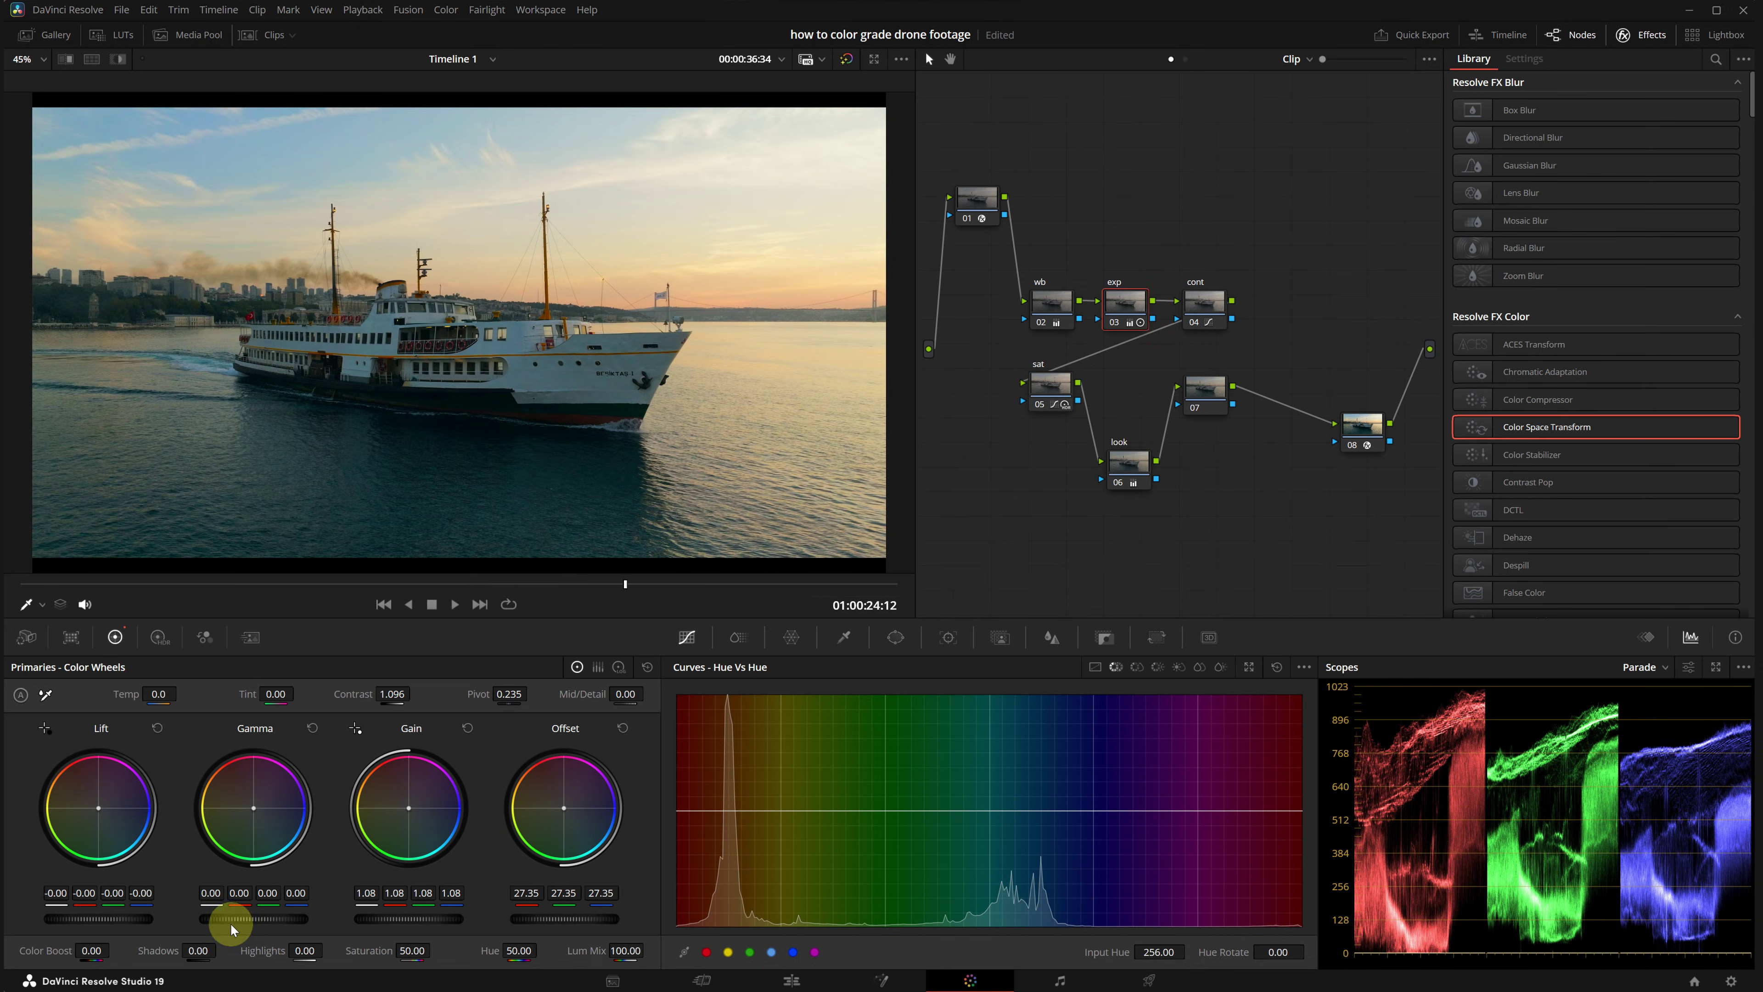
{"action": "left_click_drag", "start_coordinate": [231, 929], "coordinate": [211, 958]}
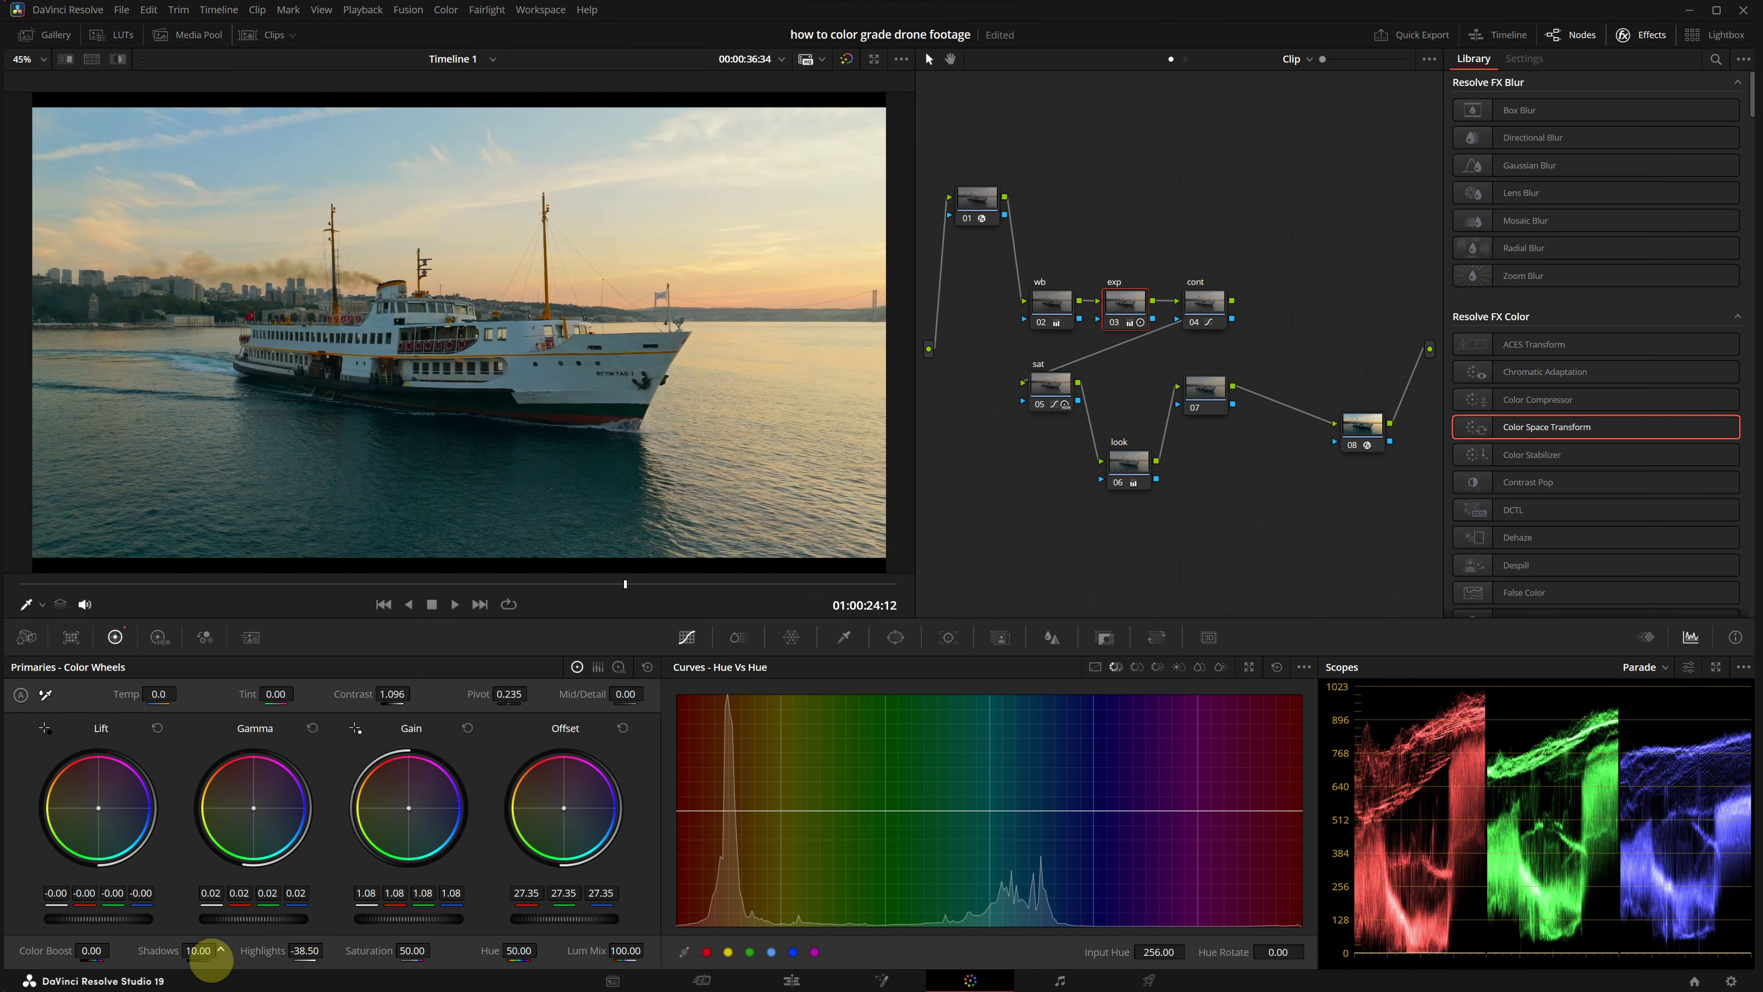
{"action": "left_click", "coordinate": [1118, 485]}
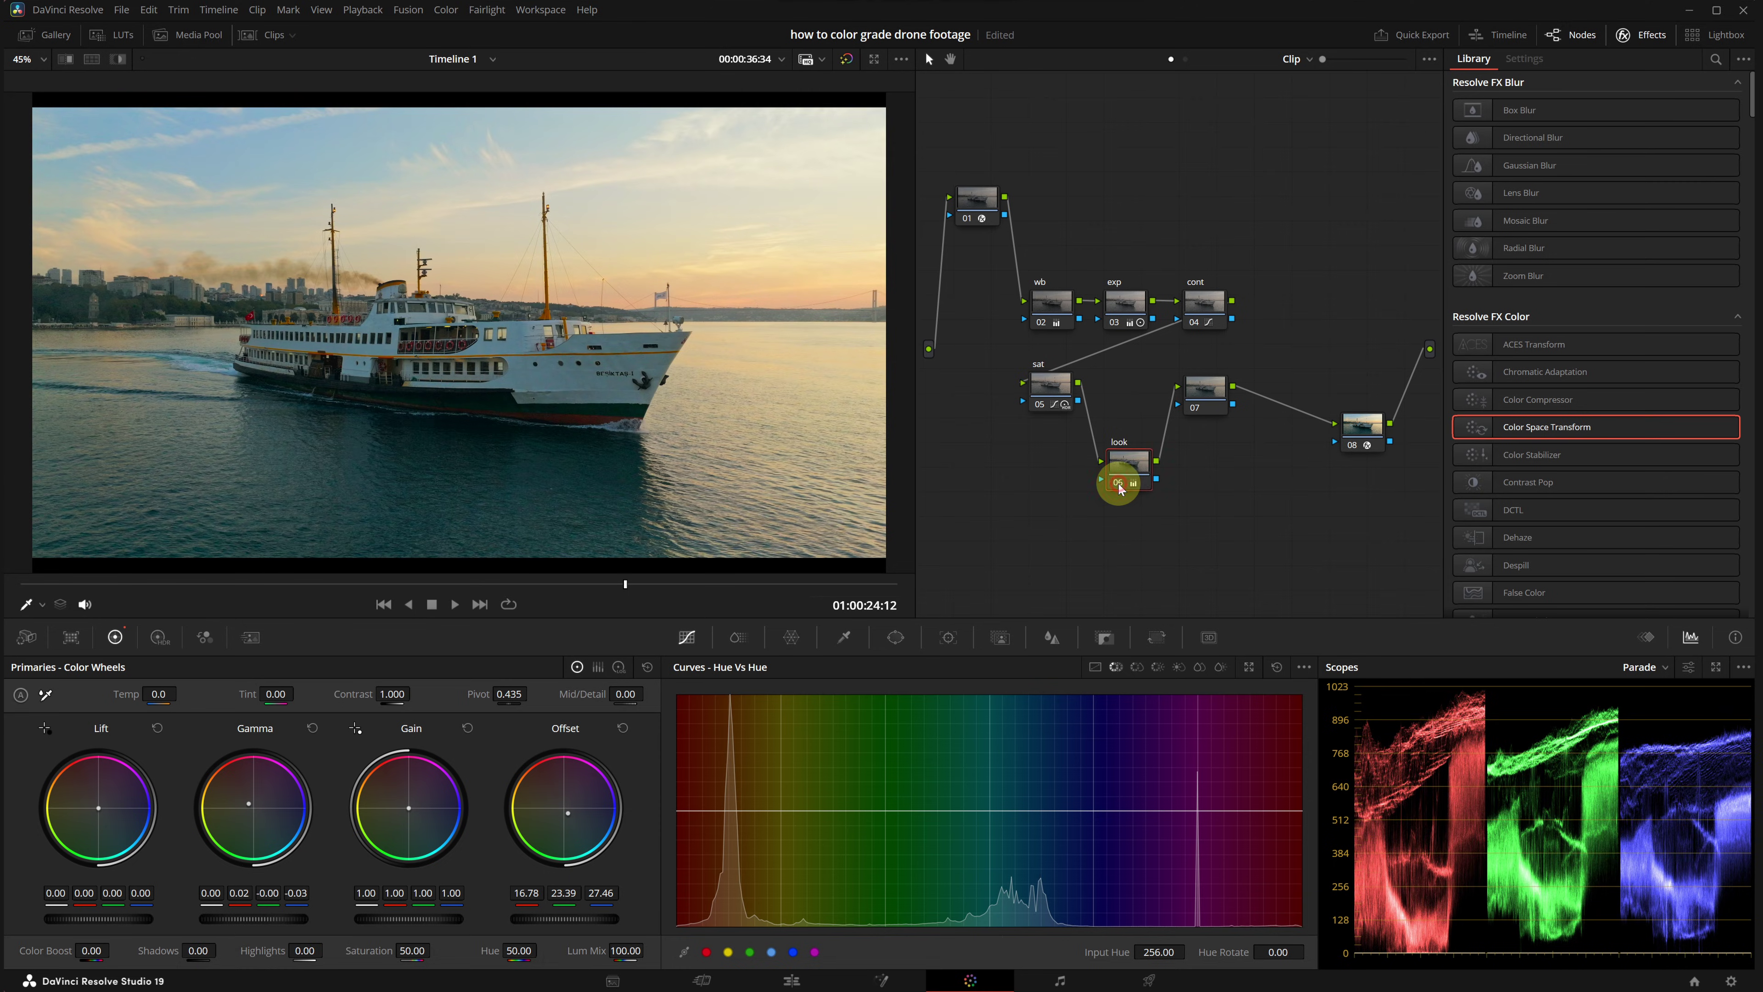
{"action": "left_click", "coordinate": [1118, 484]}
{"action": "left_click", "coordinate": [1118, 484]}
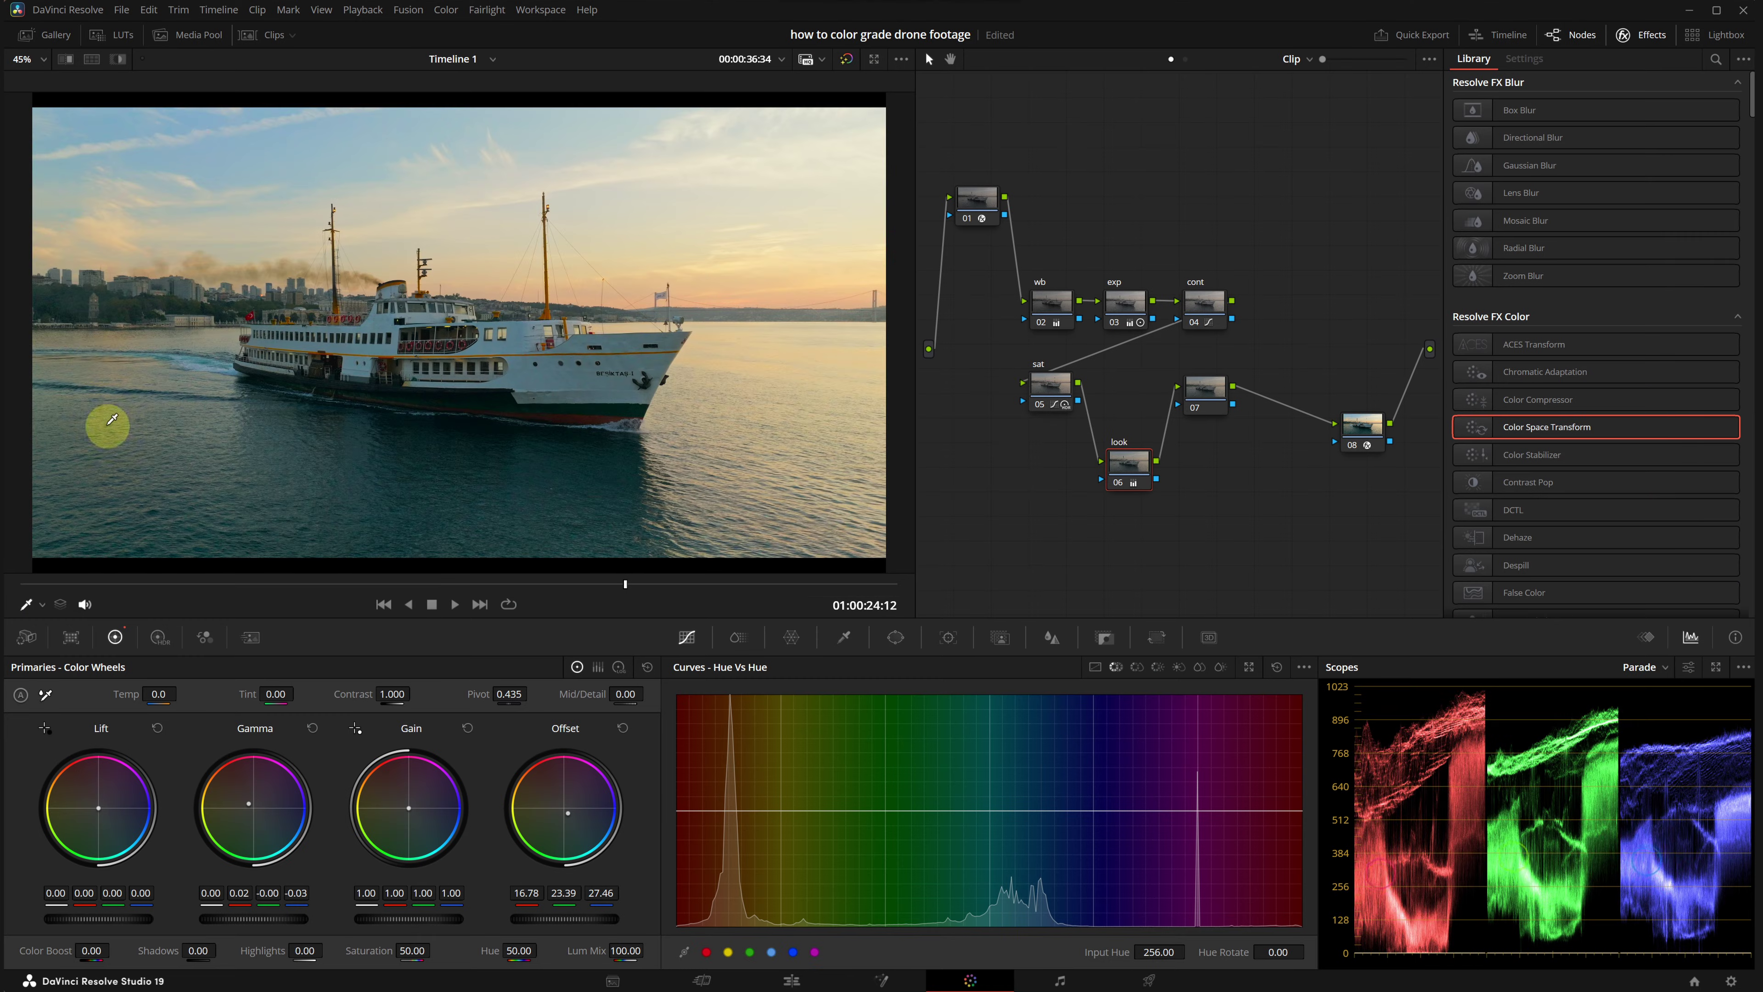
Step: Move node 07 into the lower row as 'adj' and pull a little green from its Log Offset
{"action": "left_click_drag", "start_coordinate": [1207, 394], "coordinate": [1240, 408]}
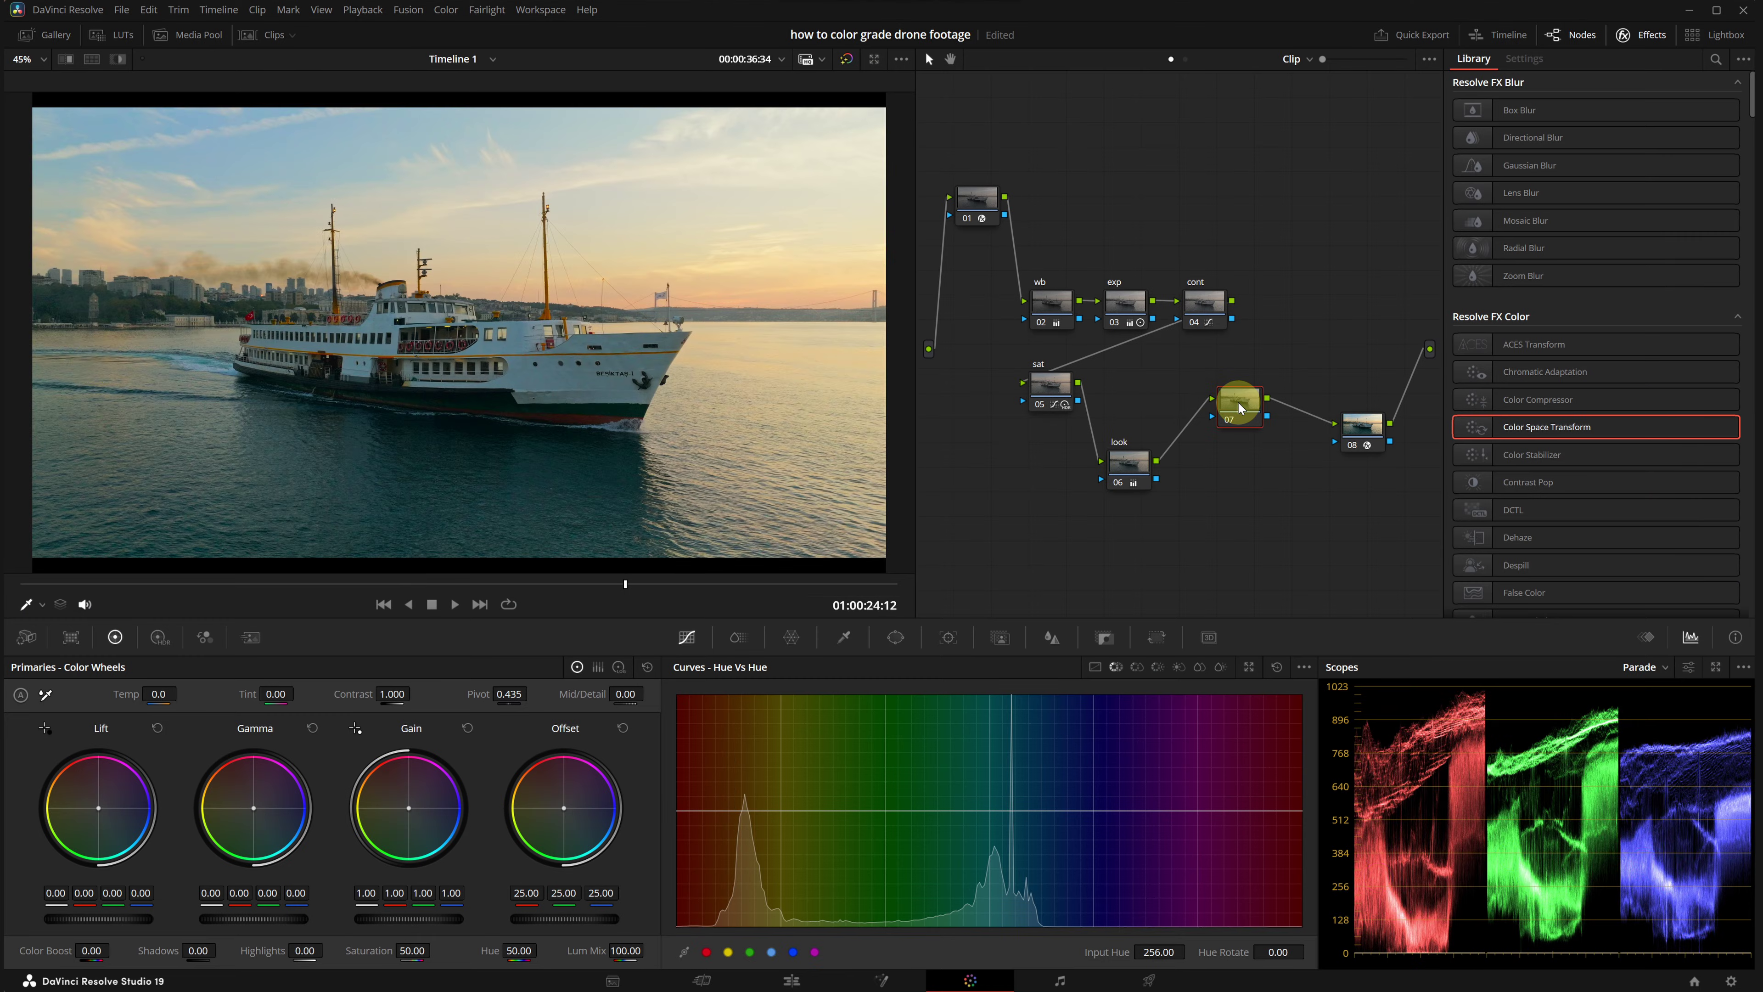
{"action": "left_click", "coordinate": [618, 667]}
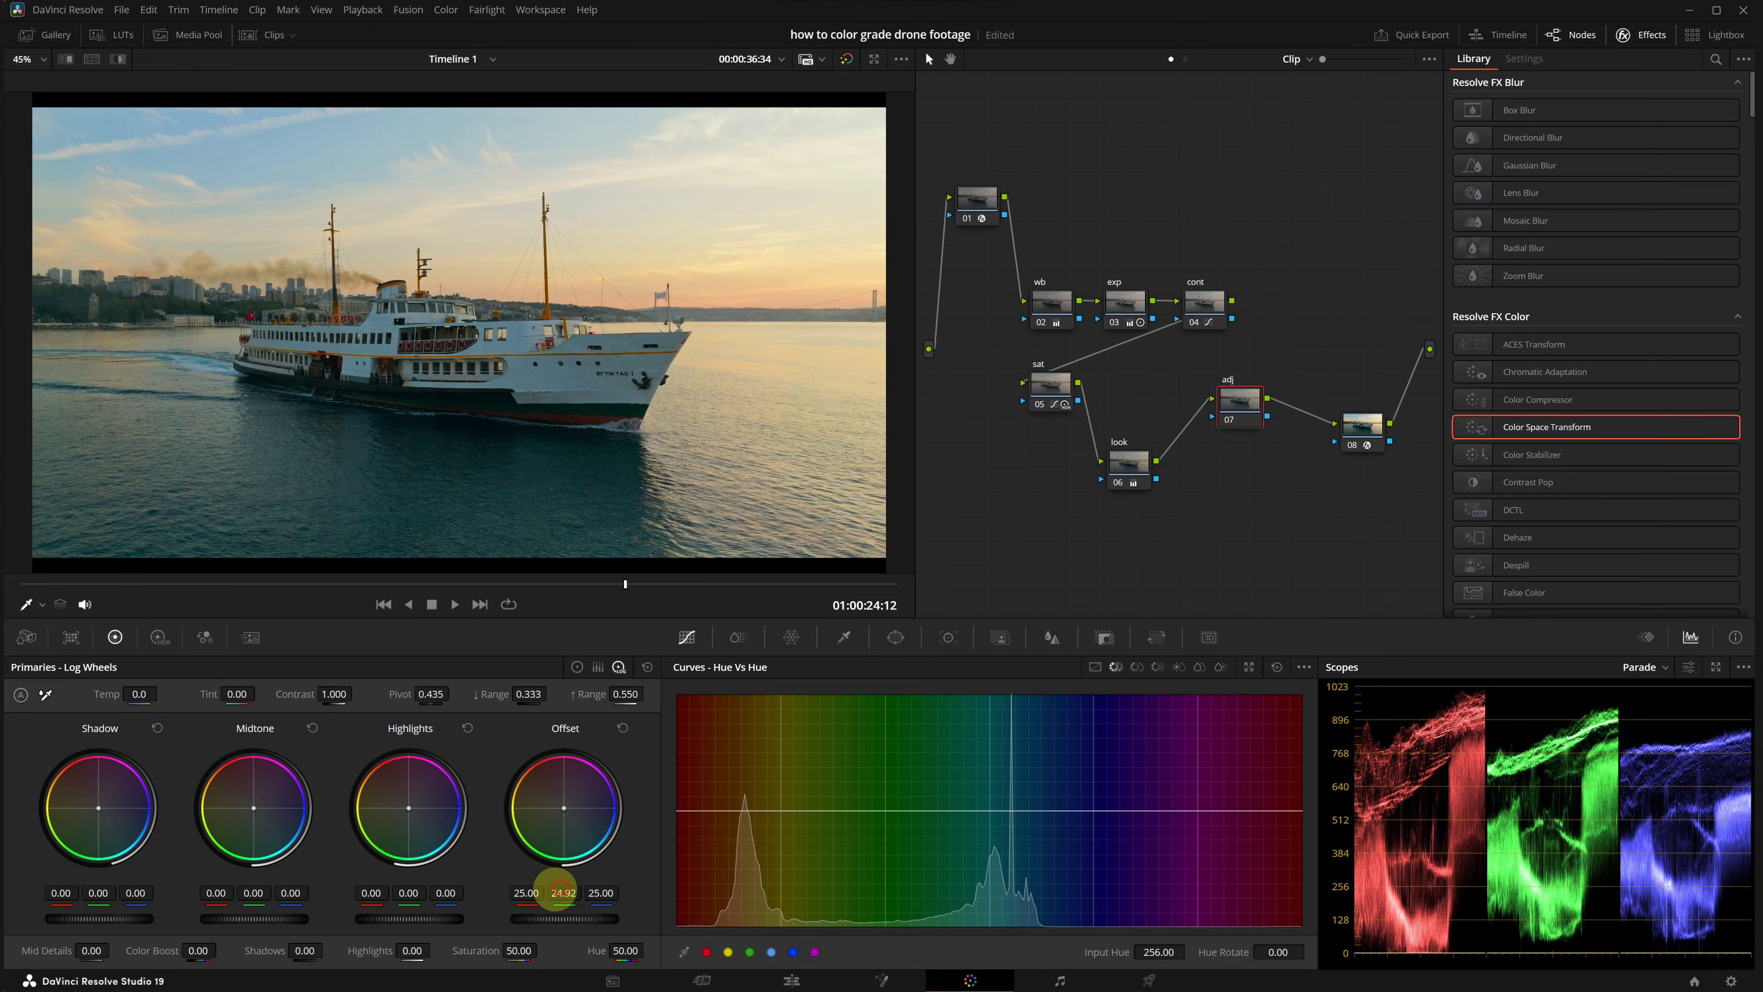
{"action": "left_click_drag", "start_coordinate": [561, 892], "coordinate": [555, 895]}
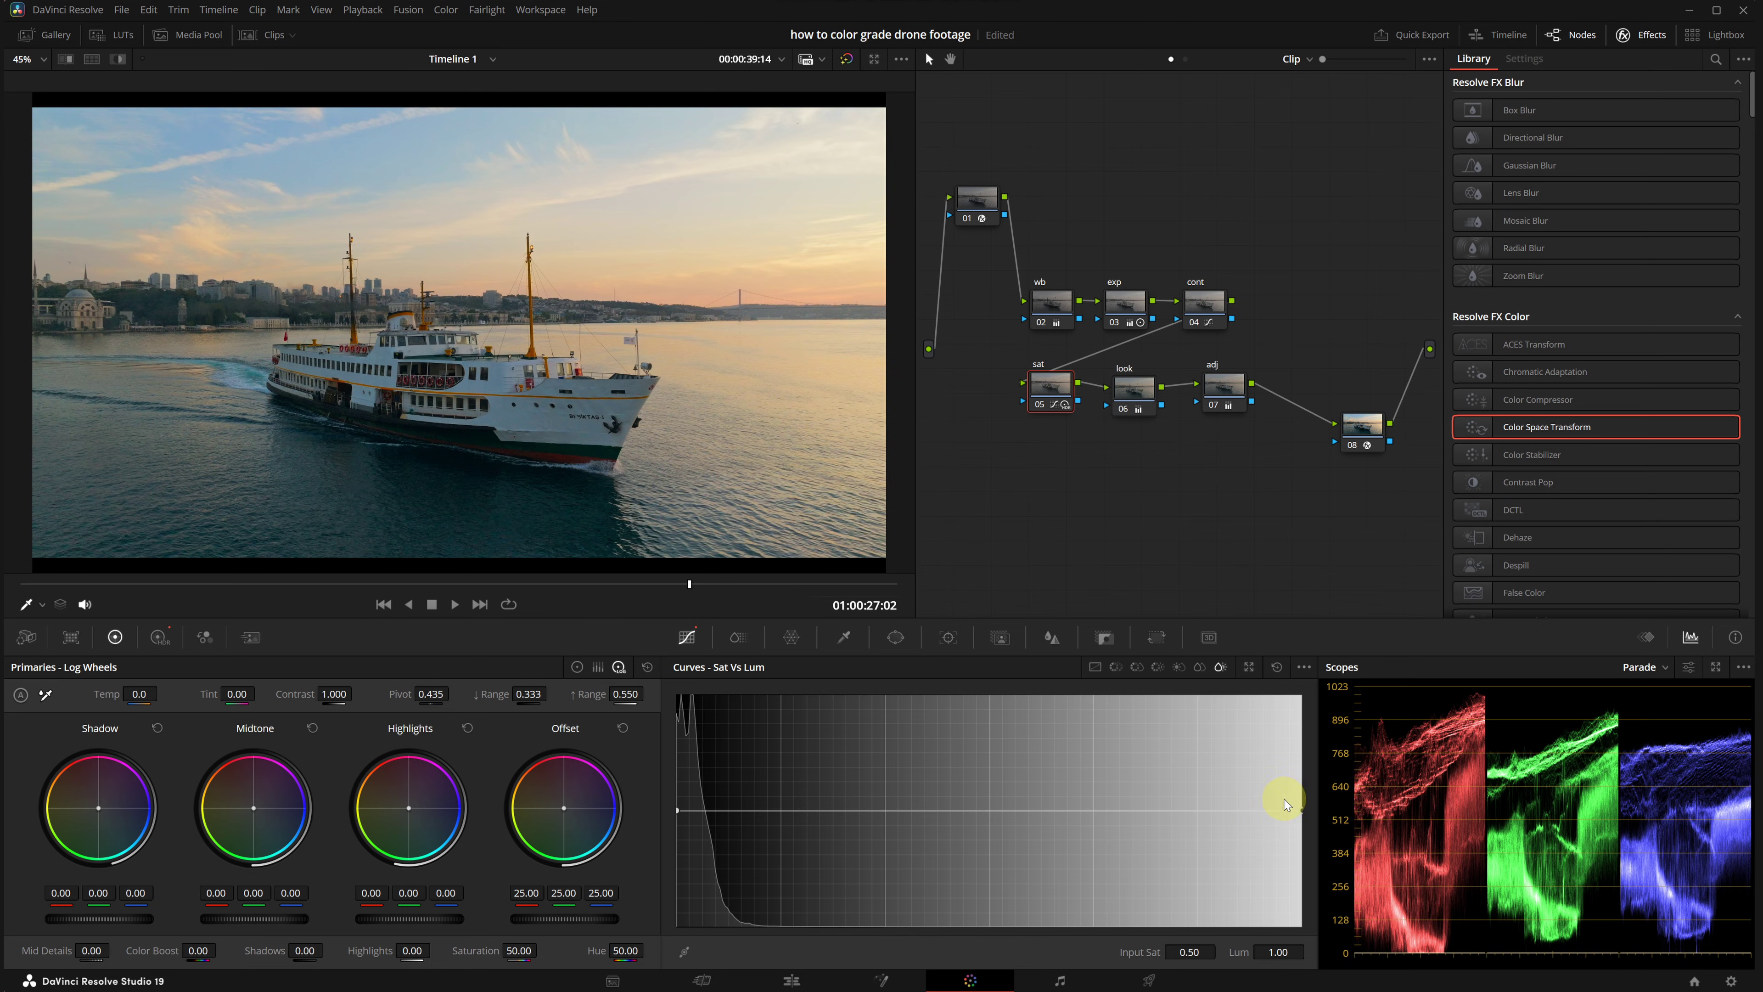
Step: Lower the high end of the Sat vs Lum curve to 0.86 in the sat node
{"action": "mouse_move", "coordinate": [1299, 809]}
{"action": "left_mouse_down"}
{"action": "mouse_move", "coordinate": [1305, 880]}
{"action": "mouse_move", "coordinate": [1303, 736]}
{"action": "mouse_move", "coordinate": [1302, 826]}
{"action": "left_mouse_up"}
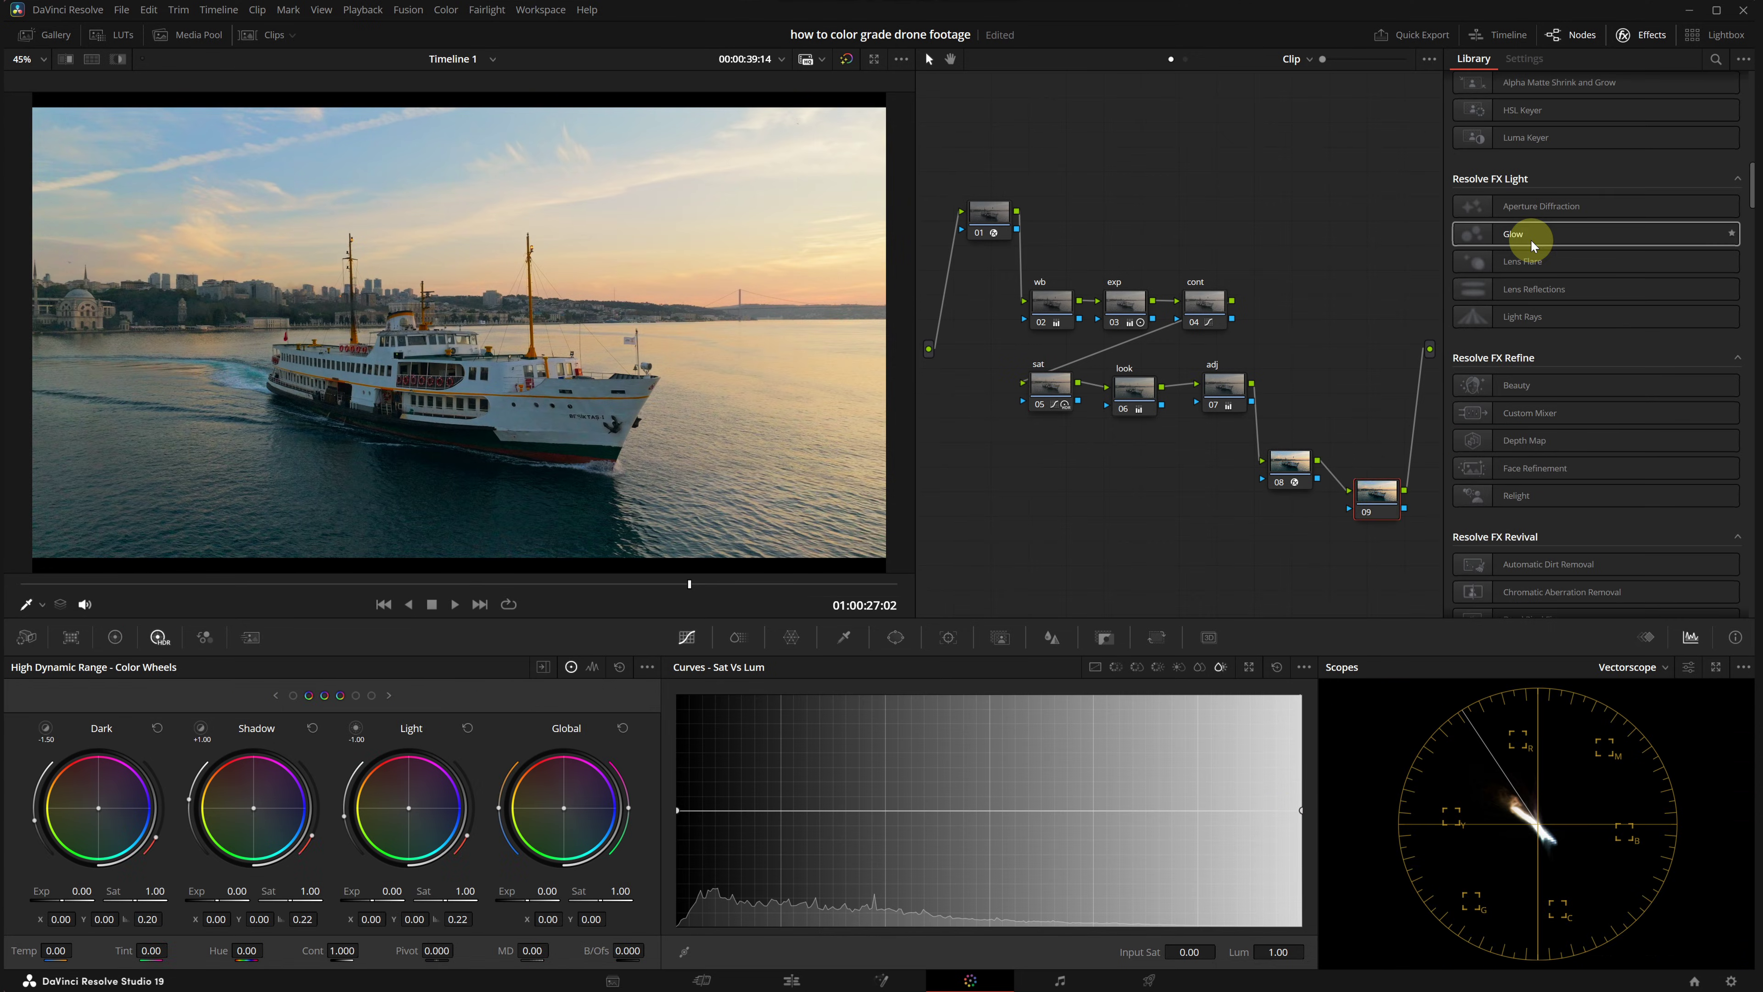
Step: Put a Glow on new node 09: spread 1.333, gain 0.667, threshold 0.519, Softlight at 0.171 opacity
{"action": "left_click_drag", "start_coordinate": [1527, 236], "coordinate": [1377, 496]}
{"action": "left_click_drag", "start_coordinate": [1575, 204], "coordinate": [1616, 224]}
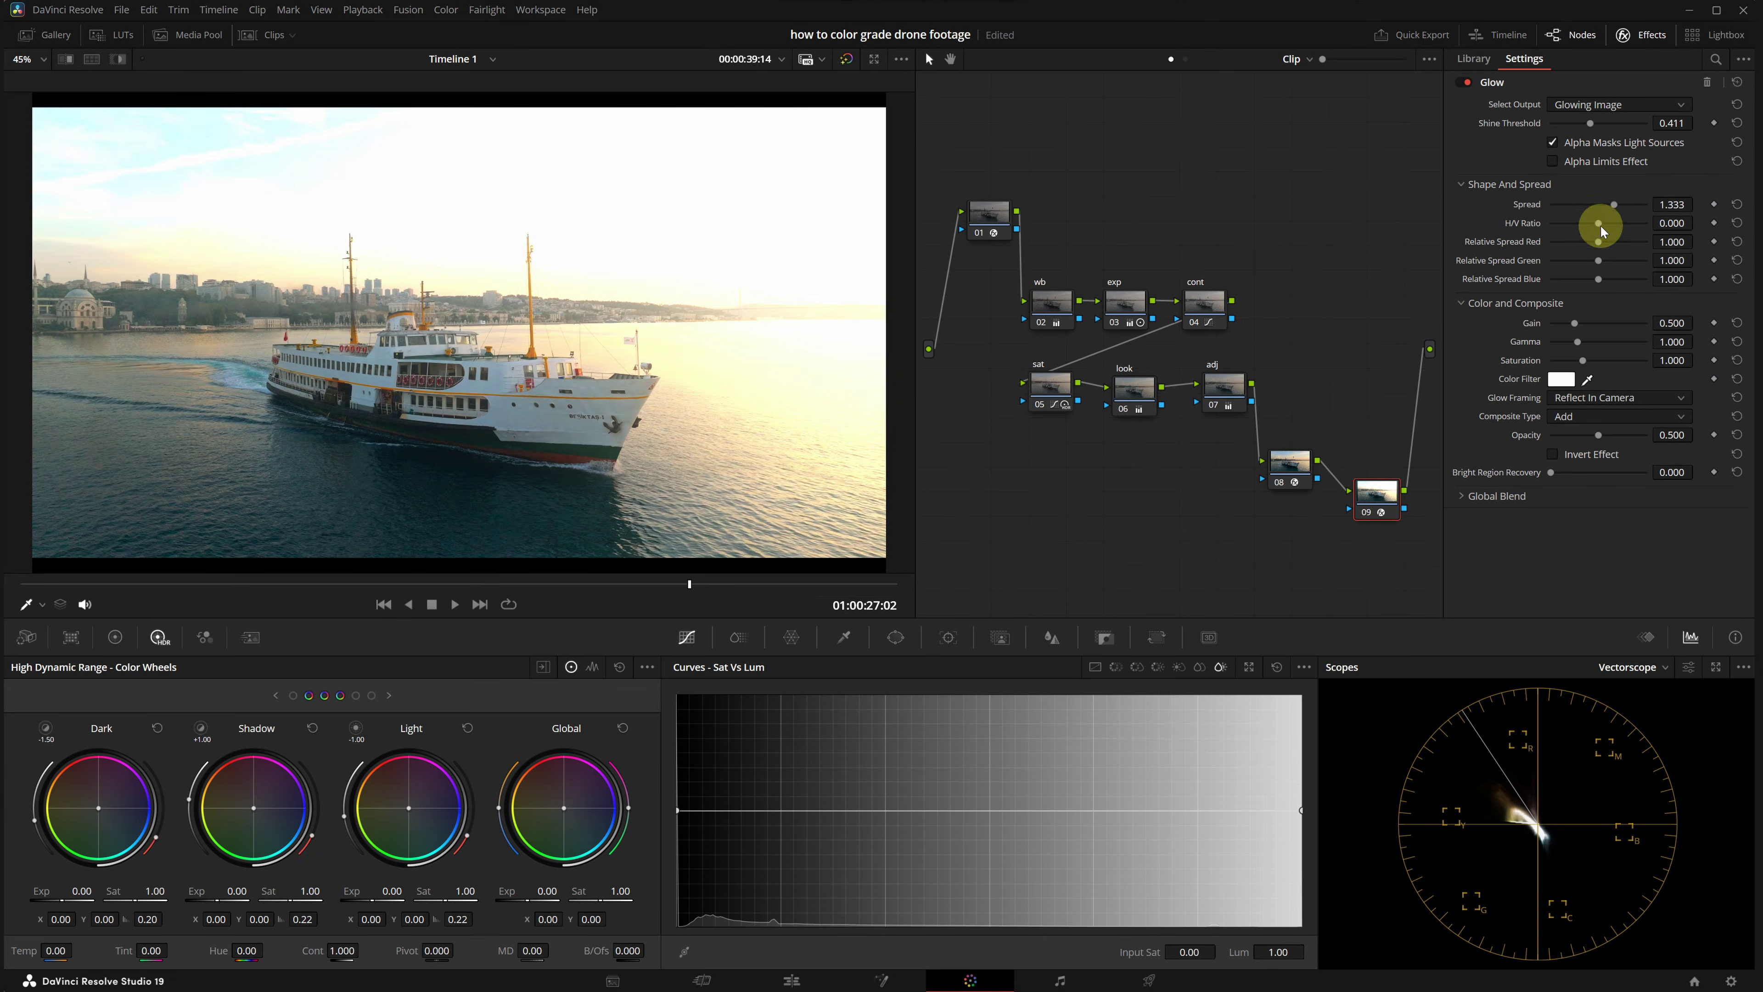
{"action": "left_click_drag", "start_coordinate": [1576, 331], "coordinate": [1583, 326]}
{"action": "left_click", "coordinate": [1603, 416]}
{"action": "left_click", "coordinate": [1580, 548]}
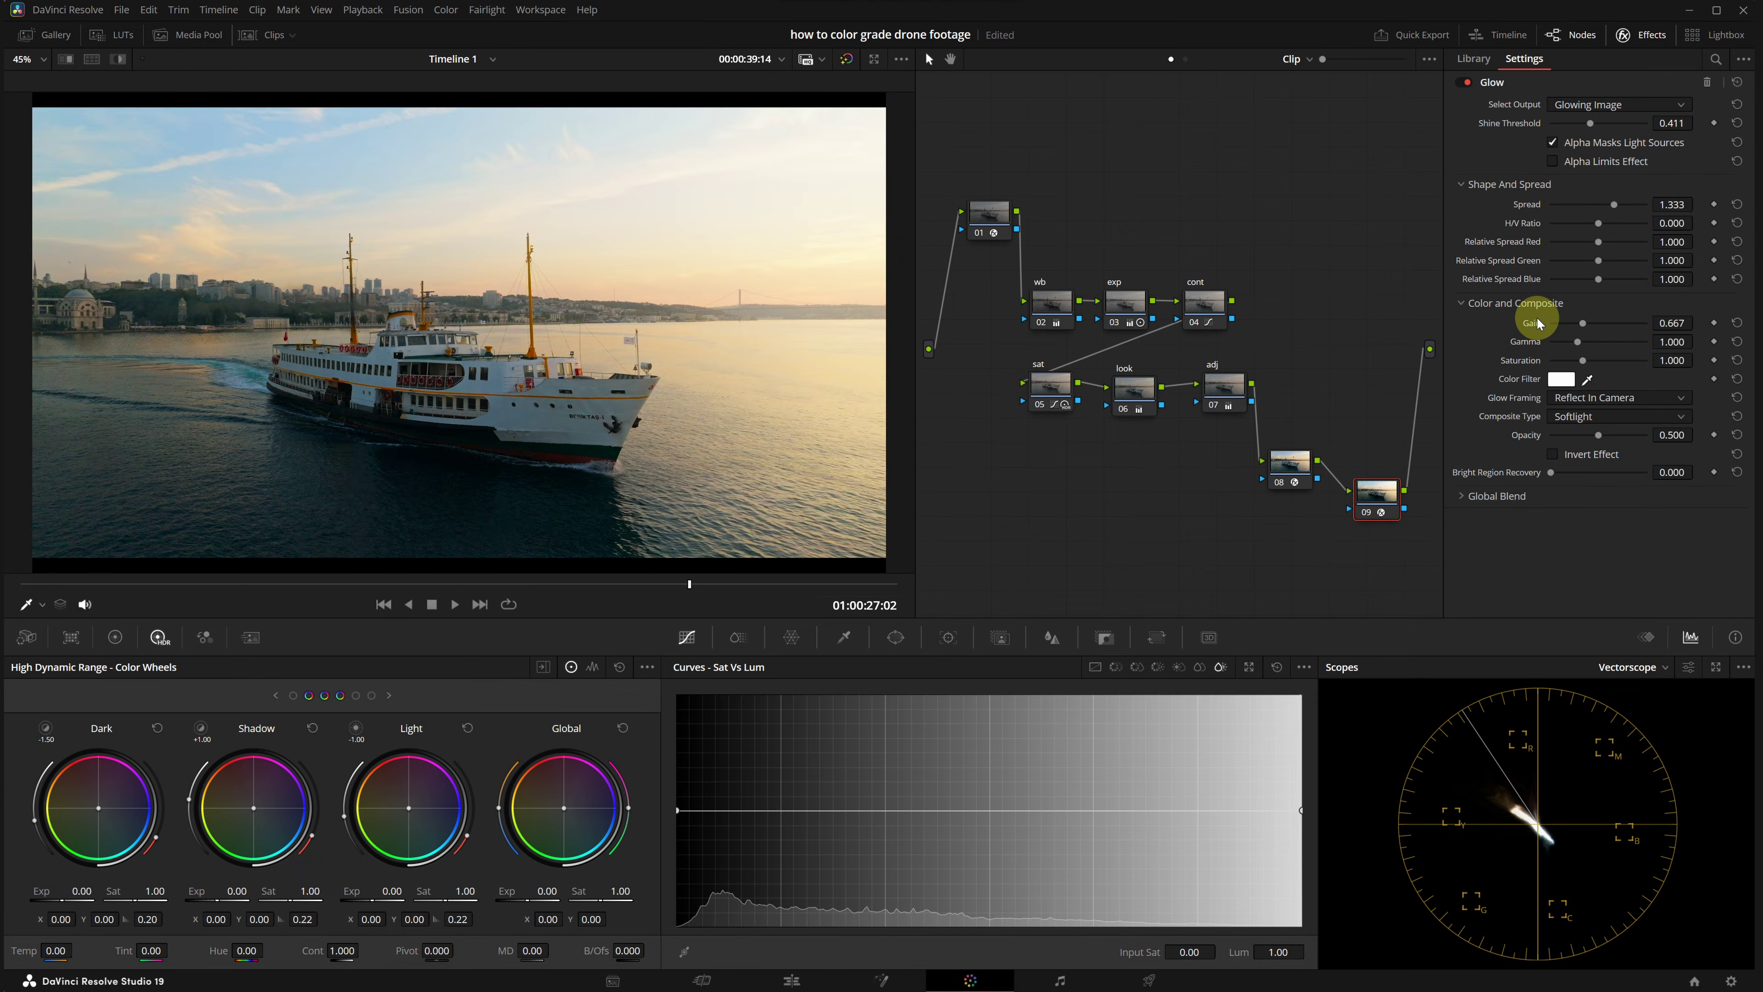
{"action": "left_click_drag", "start_coordinate": [1588, 128], "coordinate": [1600, 125]}
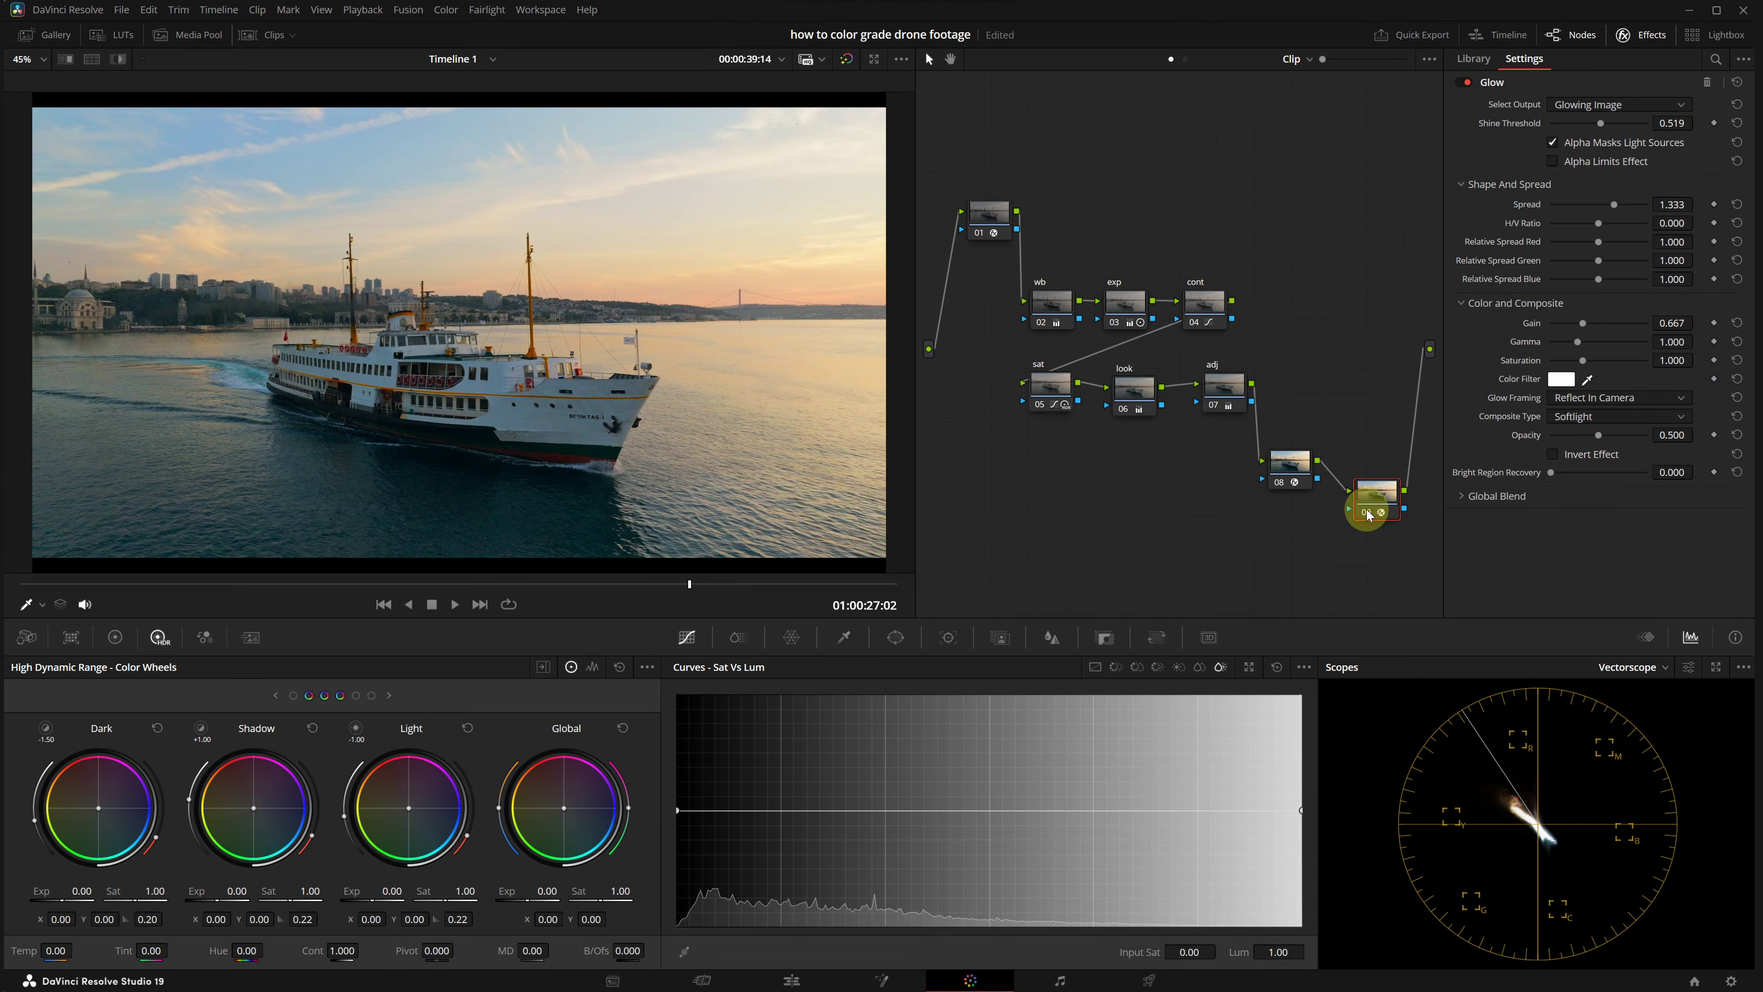
{"action": "left_click", "coordinate": [1566, 435]}
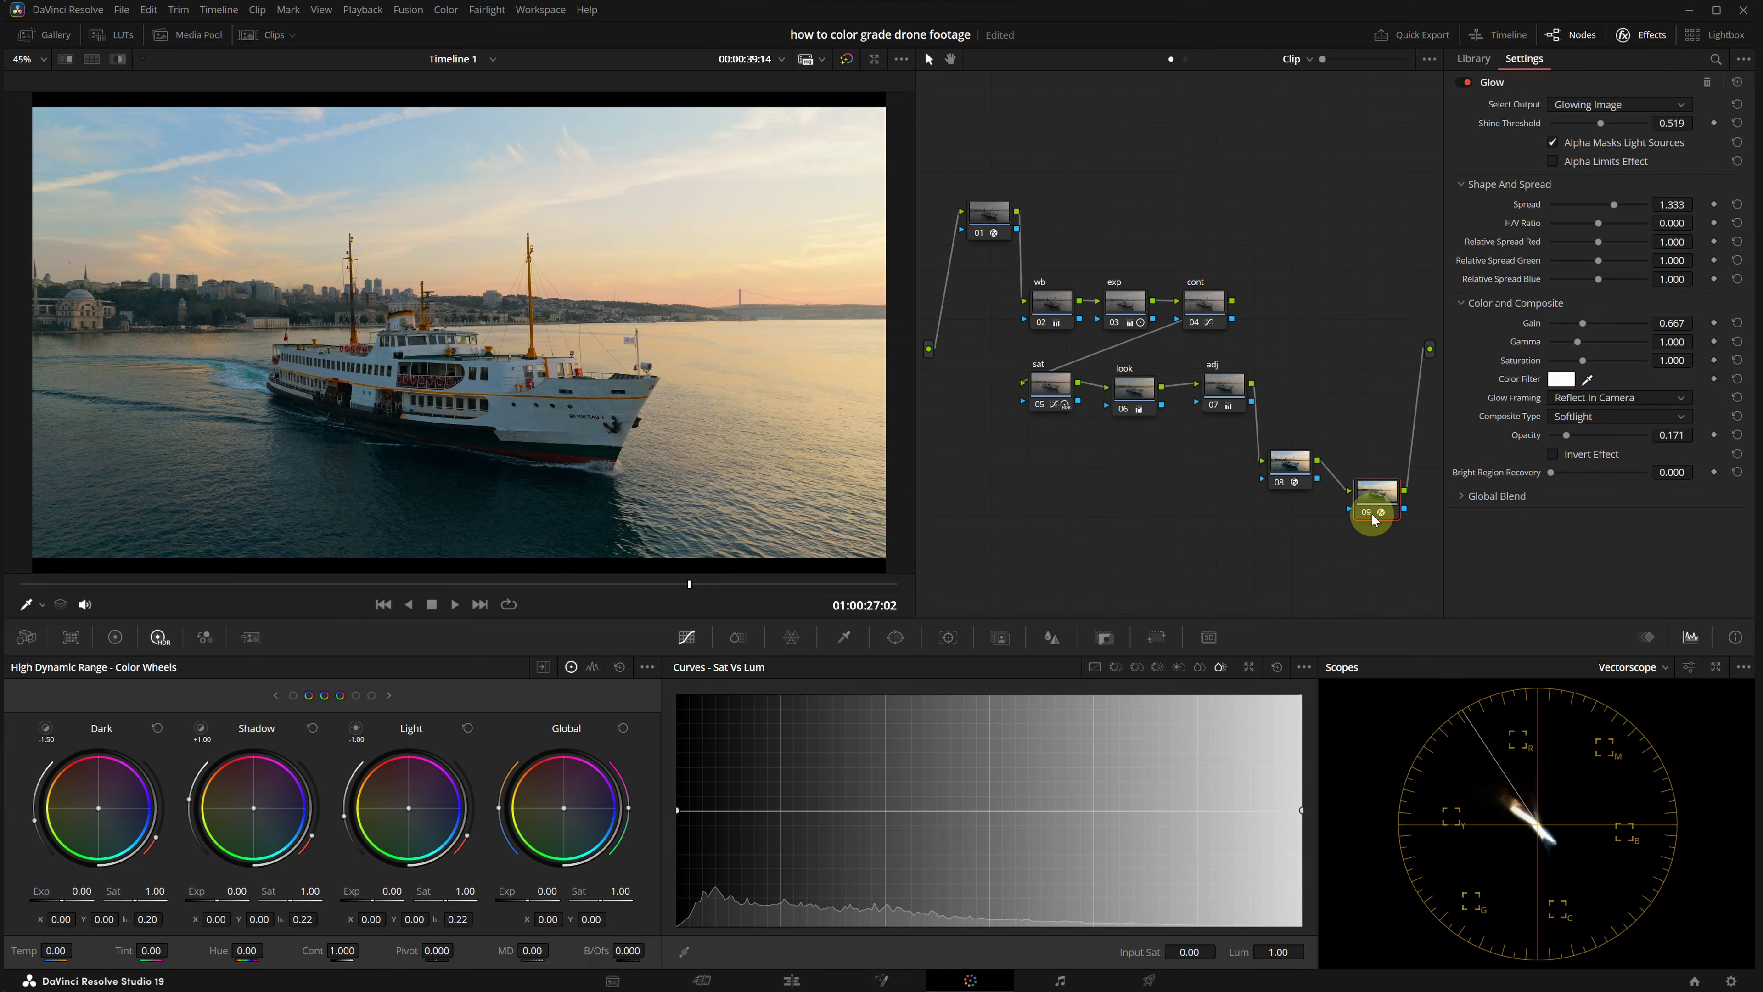